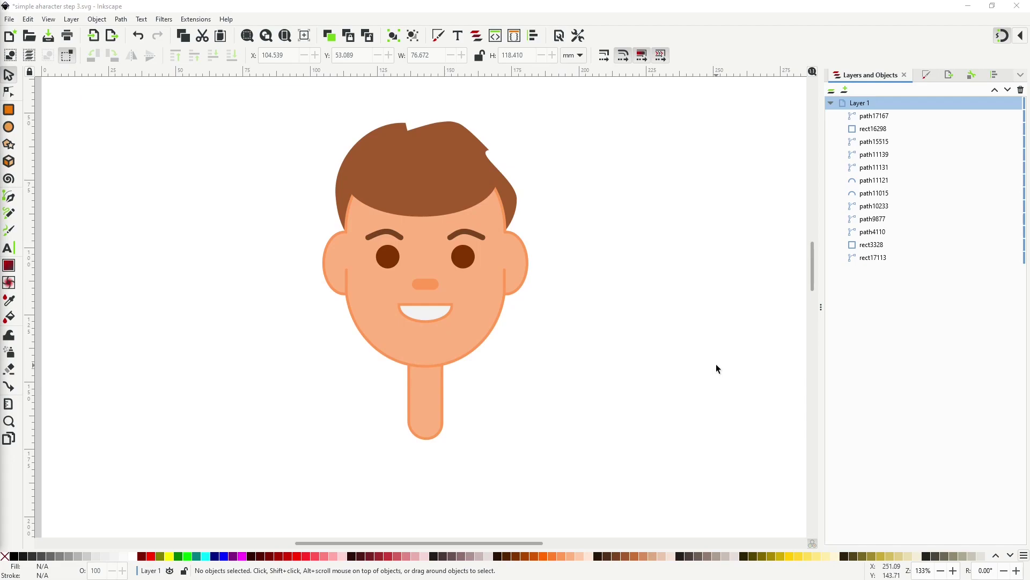
Step: Group the twelve head parts, from path17167 to rect17113, and name the group 'head'
left_click(869, 116)
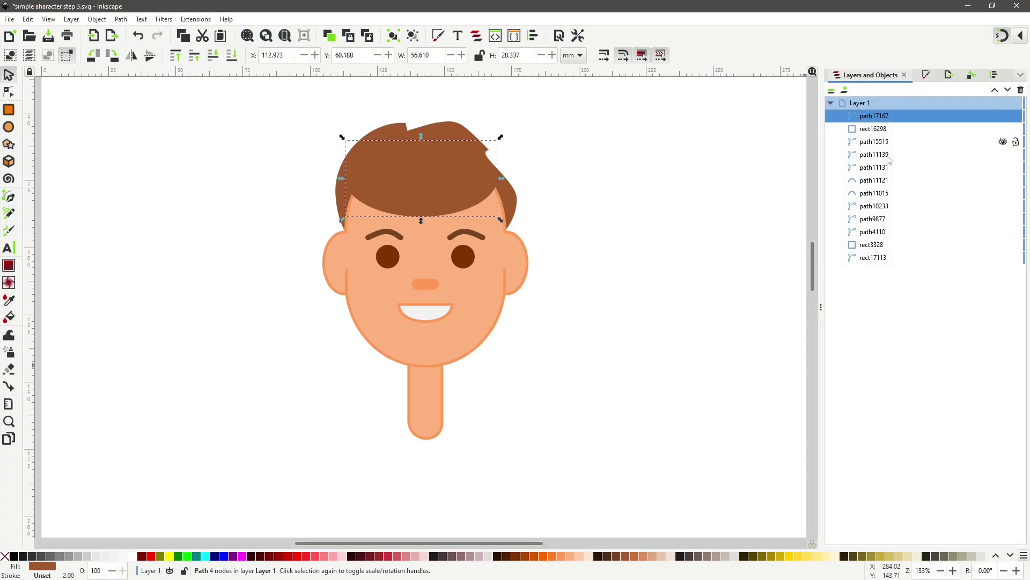
left_click(878, 258, "shift")
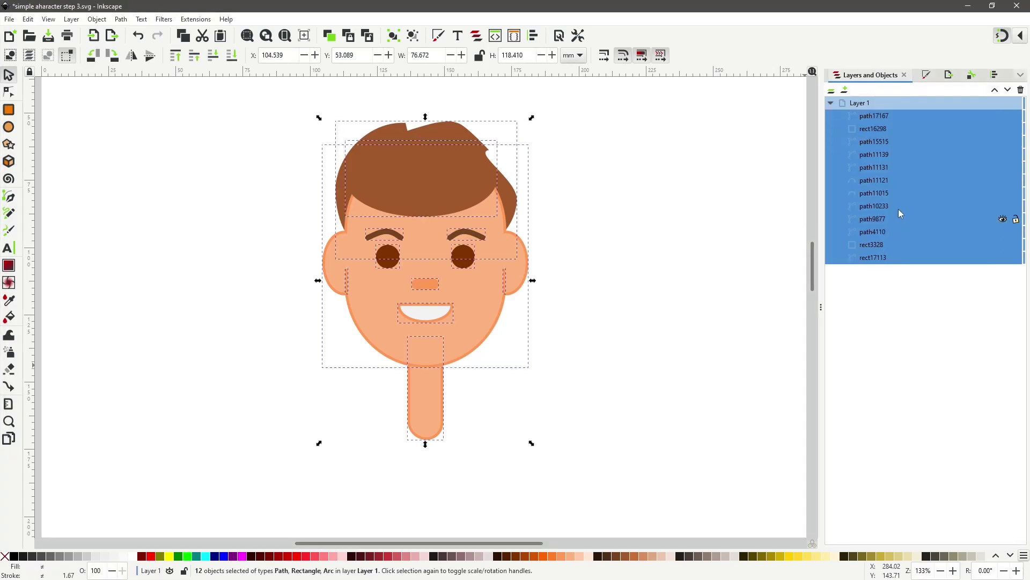
right_click(892, 160)
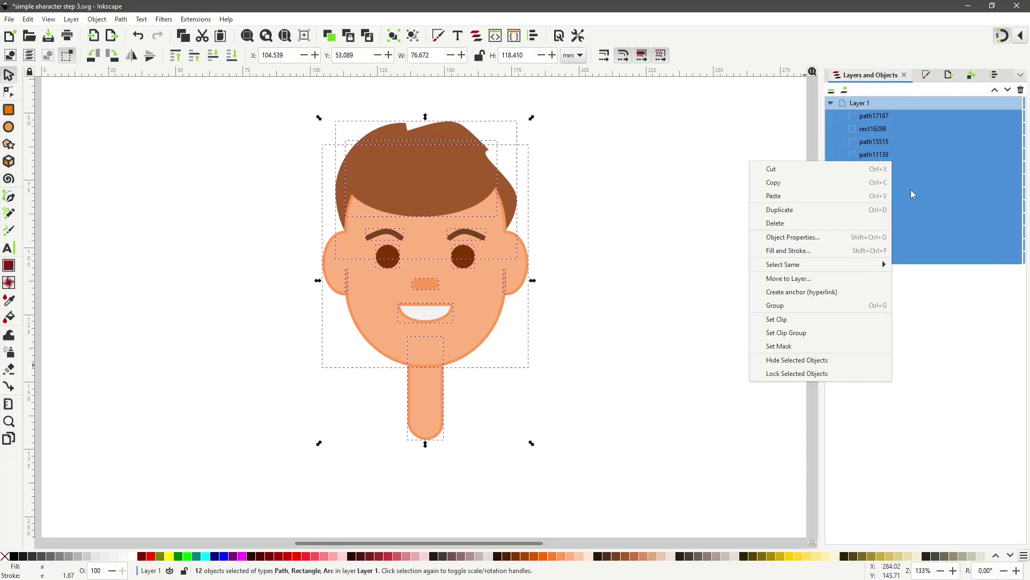
left_click(838, 310)
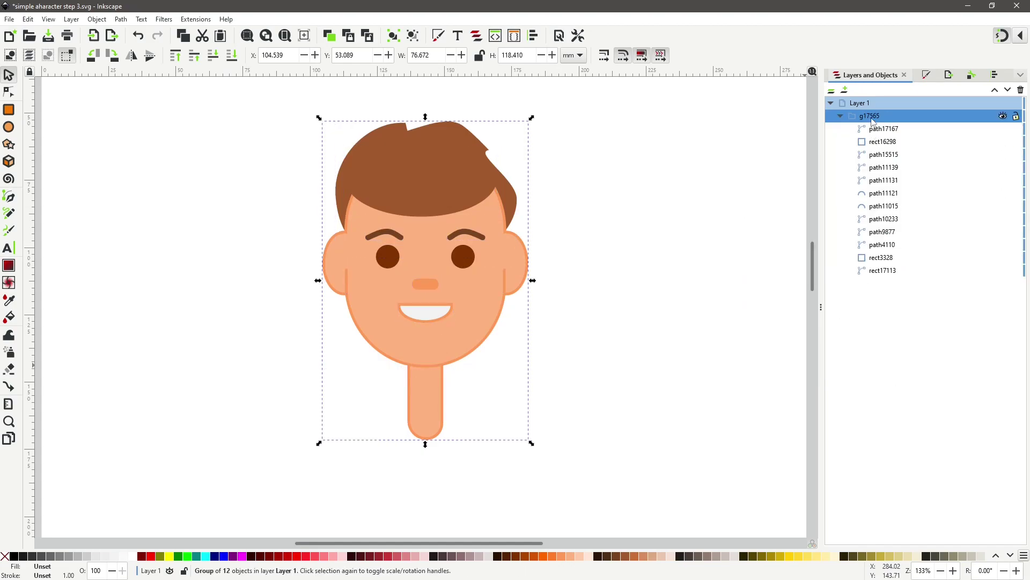
double_click(900, 115)
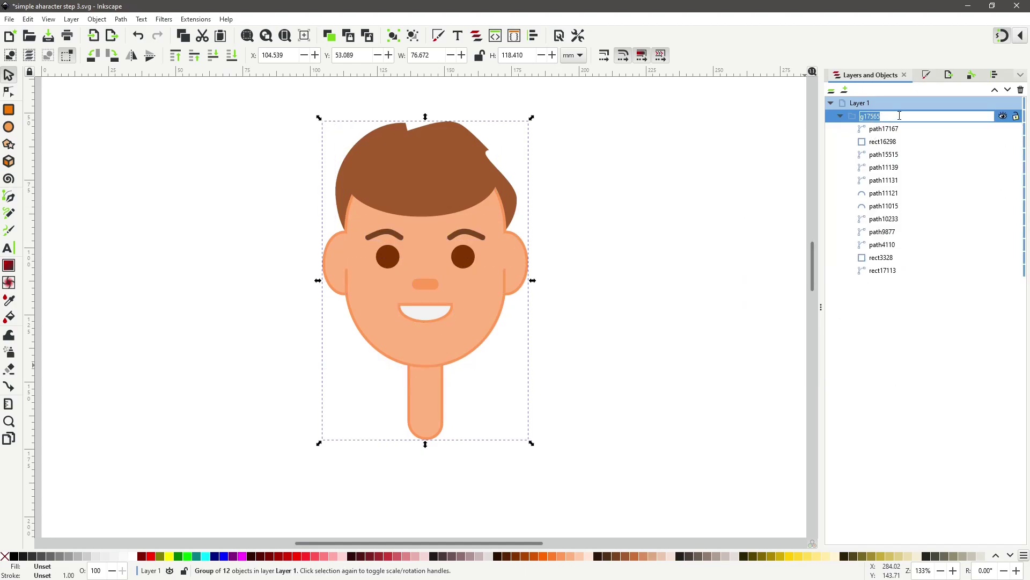
type("head")
key("Return")
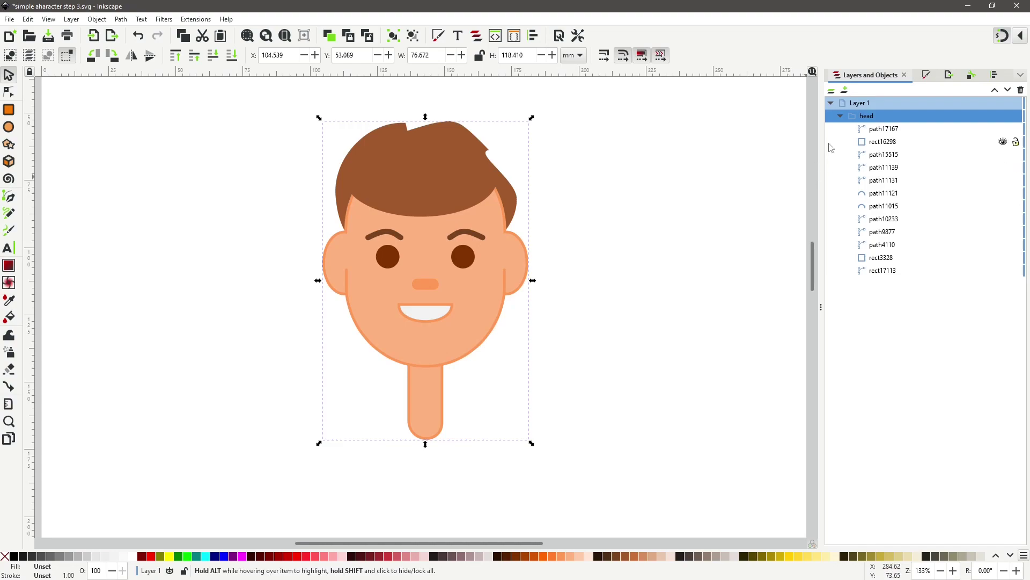
Step: Lock and collapse the head group, then make Layer 1 the current layer
left_click(853, 116)
left_click(1015, 117)
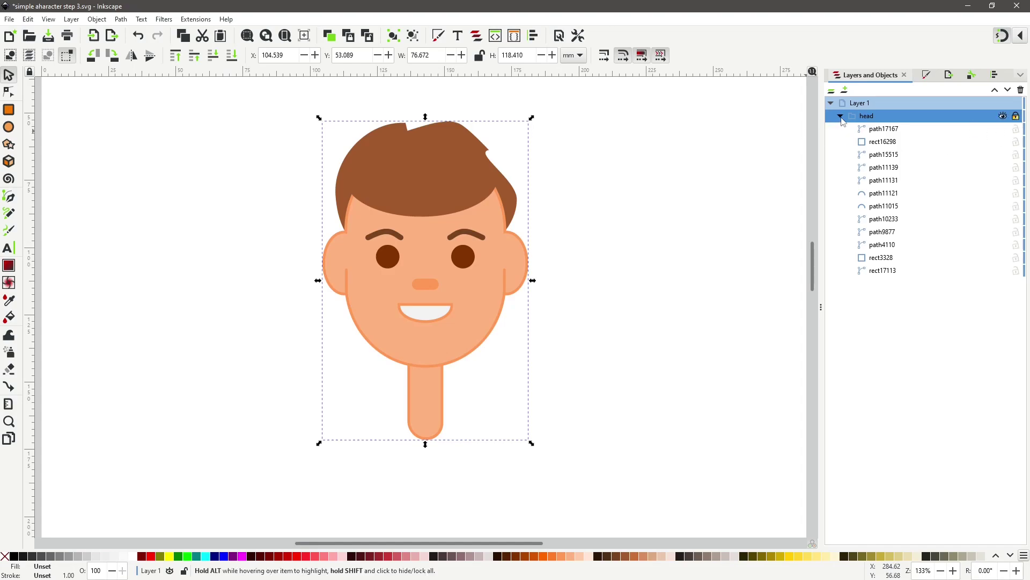
left_click(841, 116)
left_click(859, 107)
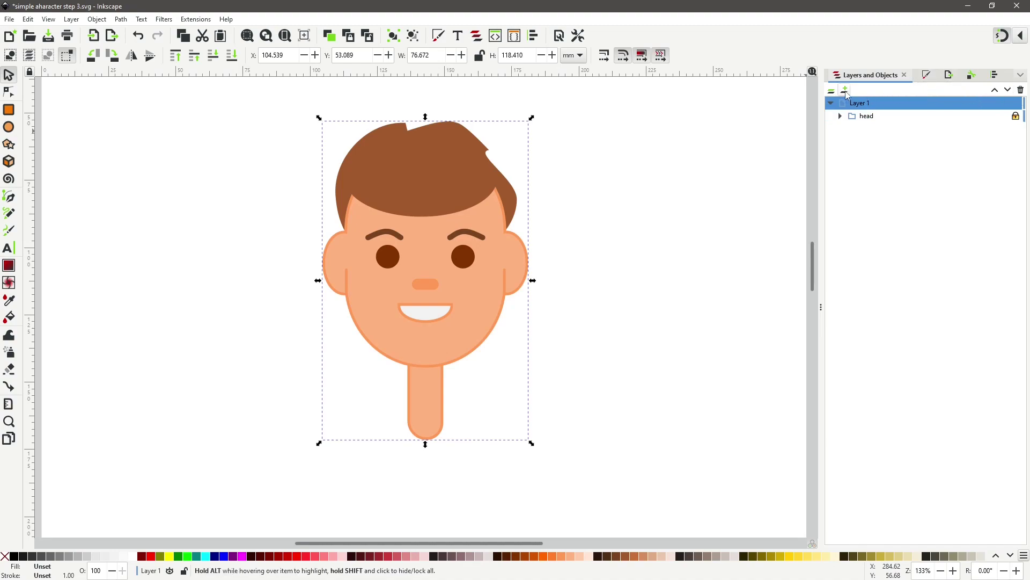
Step: Create 'Layer 2' and nest it inside Layer 1 just below the head group
left_click(845, 90)
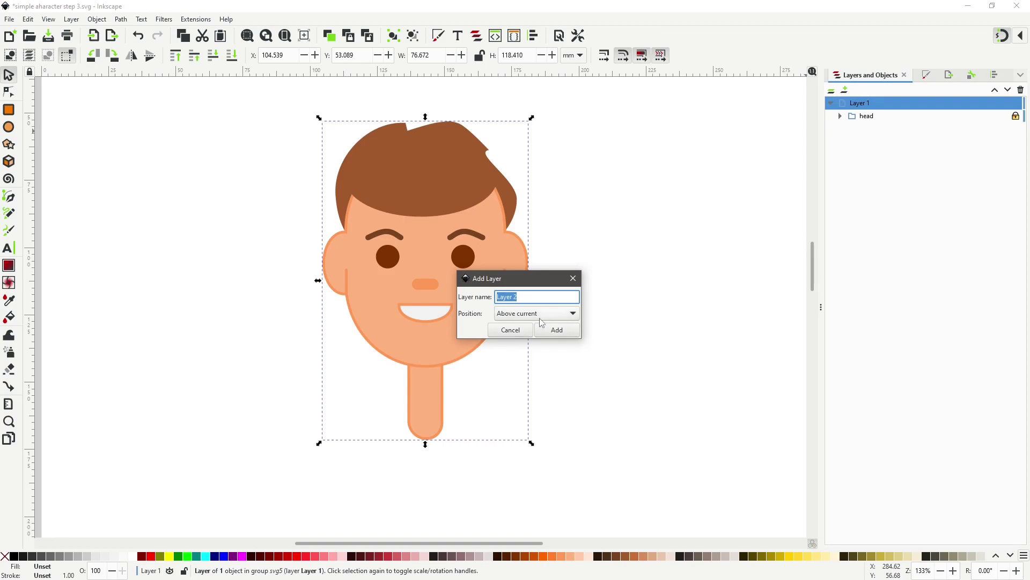
left_click(558, 331)
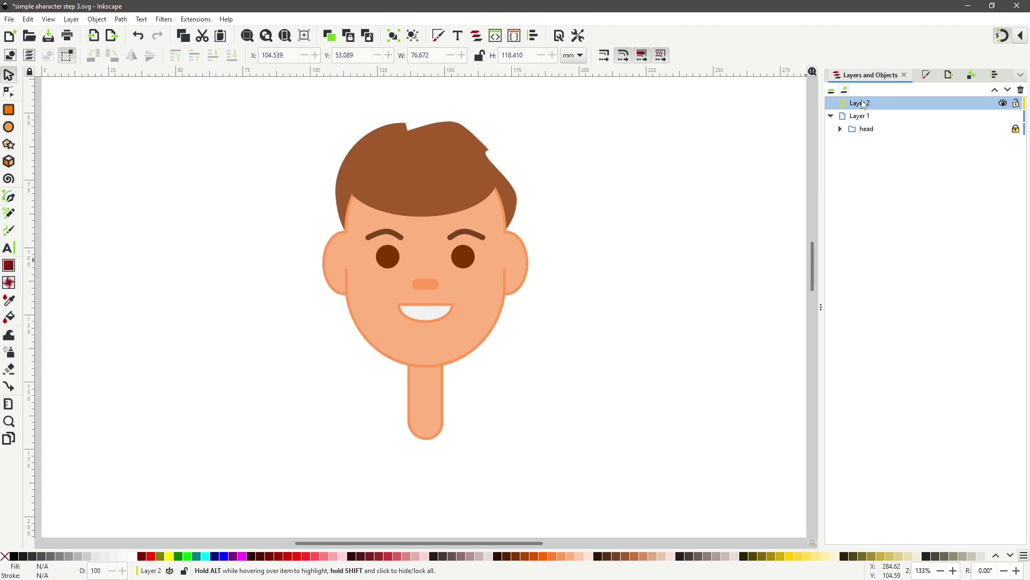
mouse_move(865, 105)
left_mouse_down()
mouse_move(880, 136)
mouse_move(874, 107)
mouse_move(885, 114)
mouse_move(870, 120)
left_mouse_up()
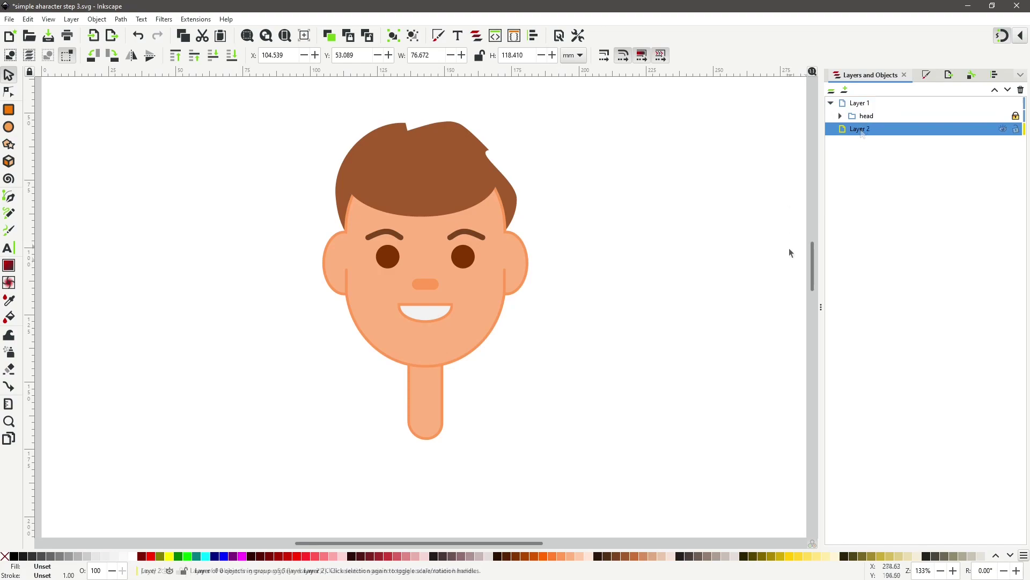
scroll(654, 253, "down", 4)
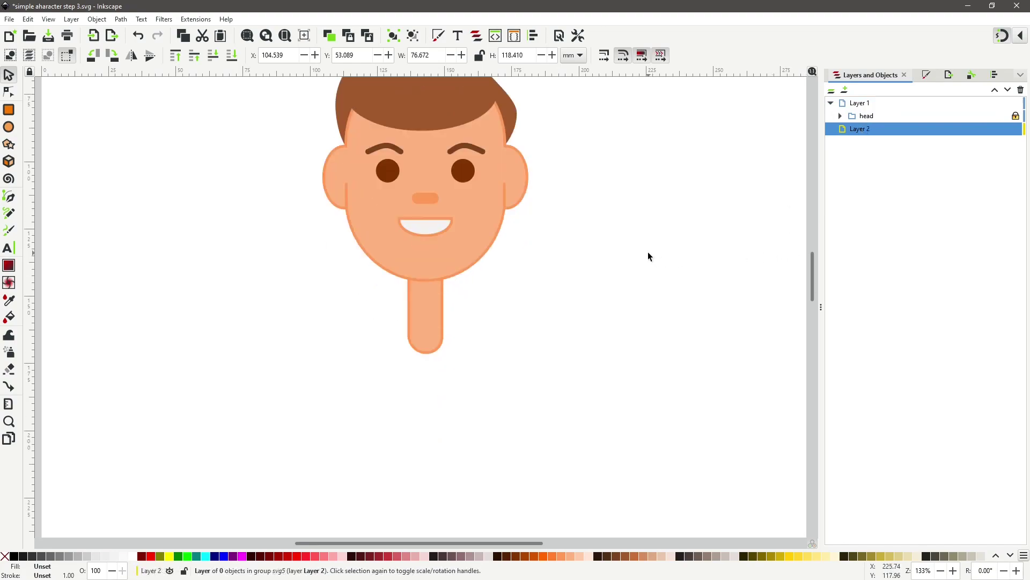
scroll(645, 250, "down", 2)
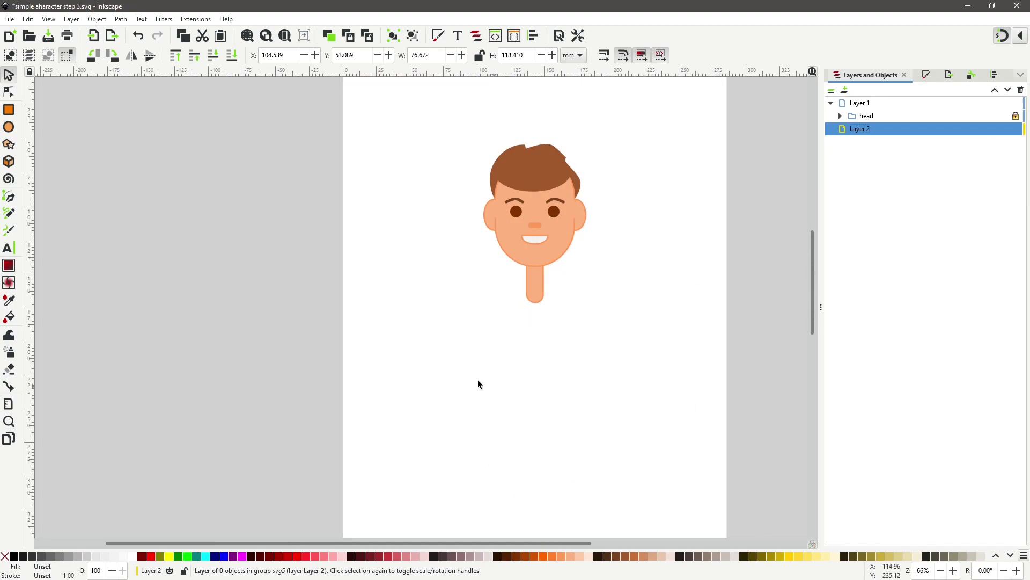
key("F2")
key("Escape")
key("space")
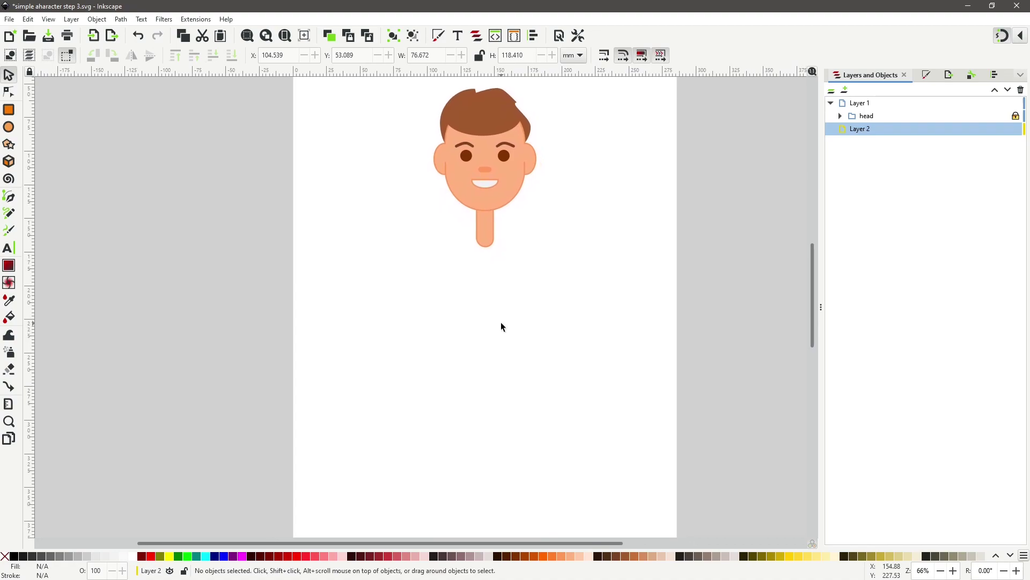
Step: Draw a navy rounded rectangle under the neck, narrowed to about 57.7 × 107.8 mm
left_click(9, 110)
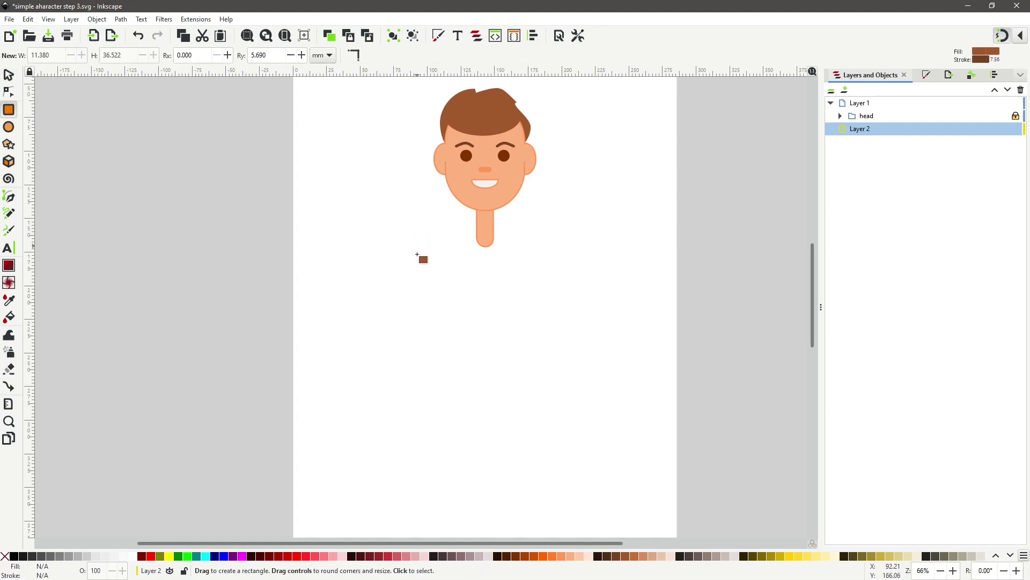
left_click(216, 559)
mouse_move(216, 560)
left_mouse_down()
mouse_move(465, 291)
mouse_move(452, 259)
mouse_move(449, 300)
mouse_move(531, 391)
mouse_move(530, 407)
left_mouse_up()
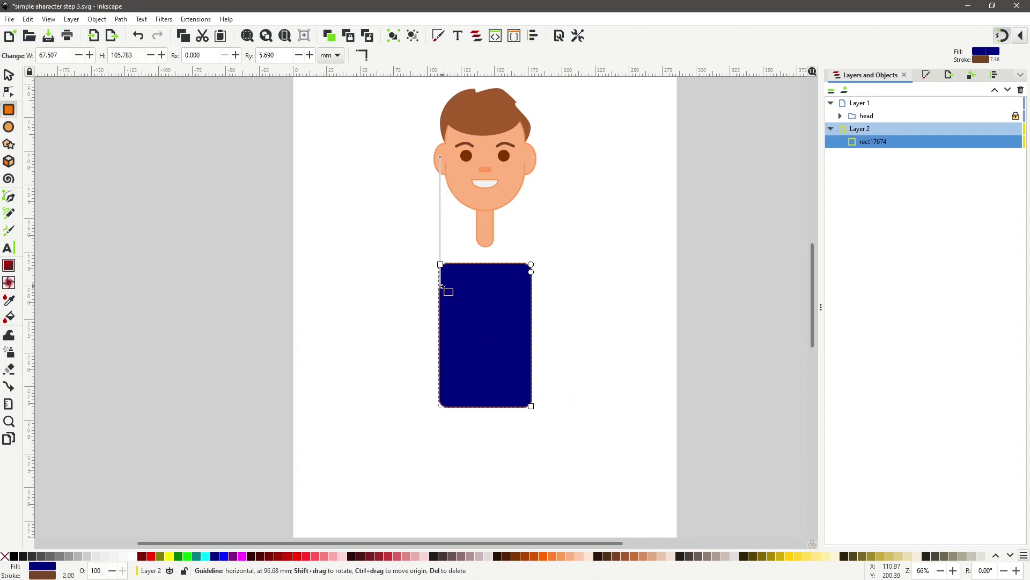
key("s")
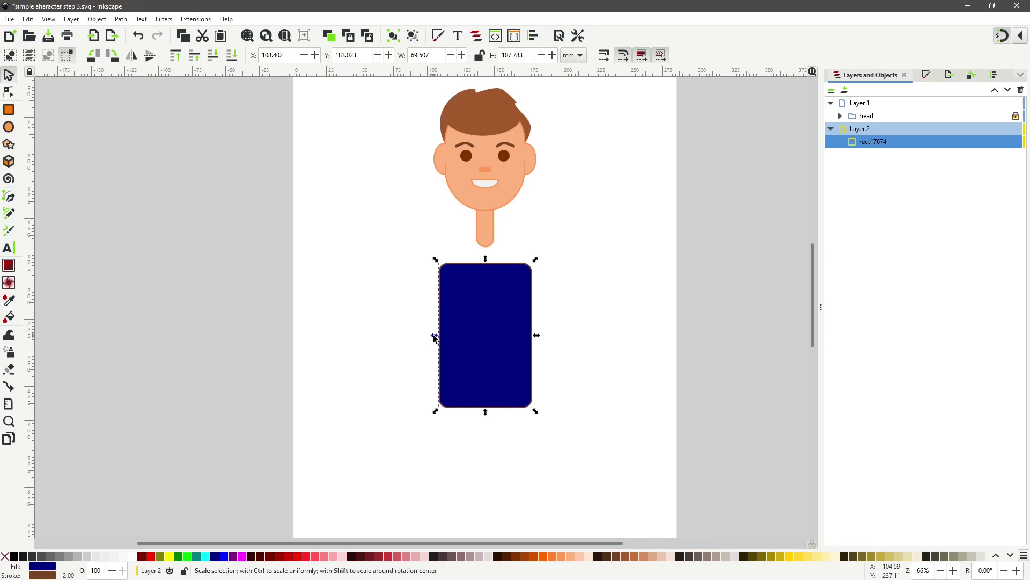
left_click_drag(434, 336, 439, 336)
left_click_drag(536, 336, 530, 336)
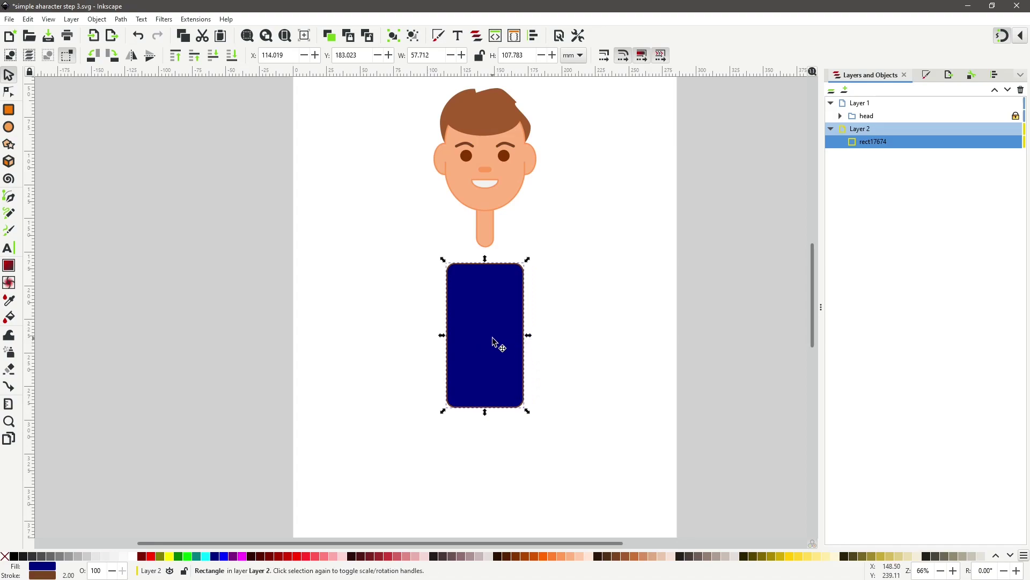
left_click(494, 342)
Step: Recolour the shirt rectangle to teal blue 207193ff and round its corners more
left_click(927, 75)
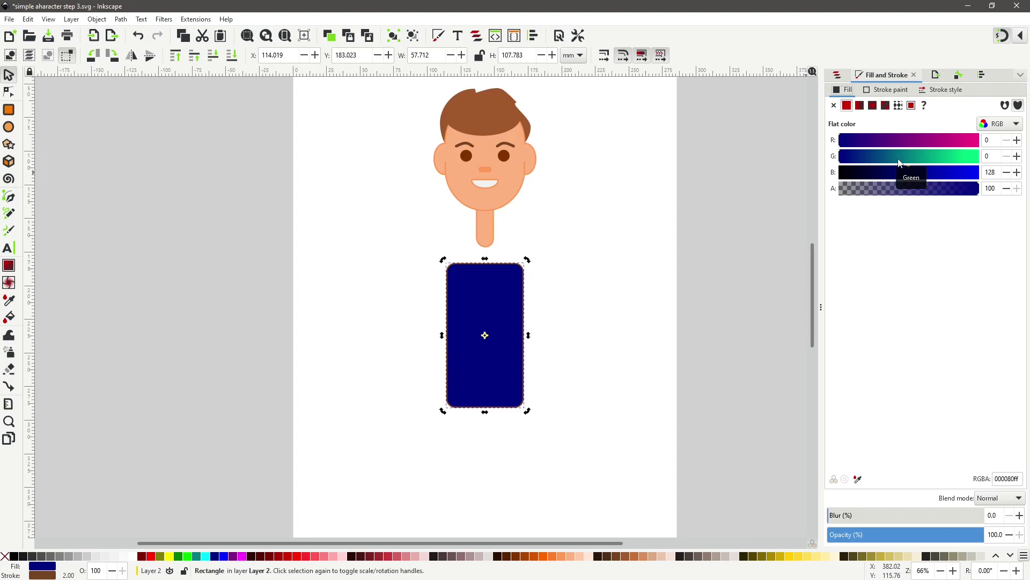
left_click_drag(907, 159, 858, 146)
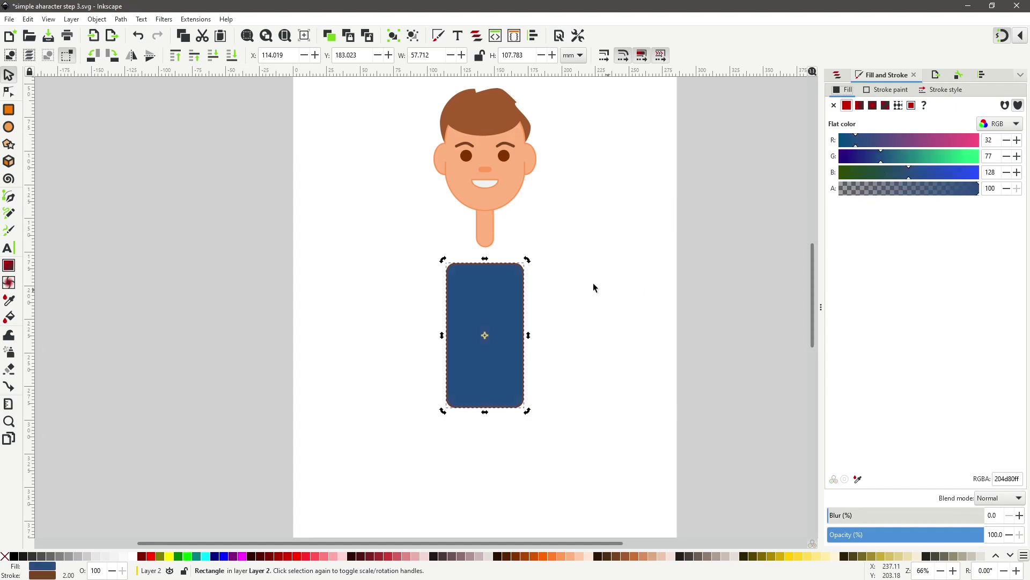
left_click(8, 92)
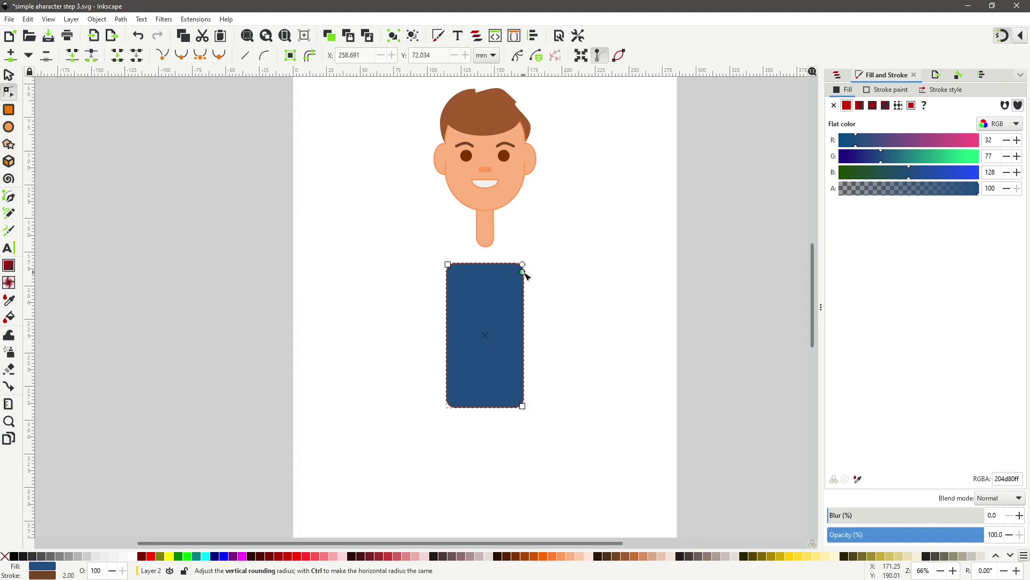
left_click_drag(523, 273, 525, 289)
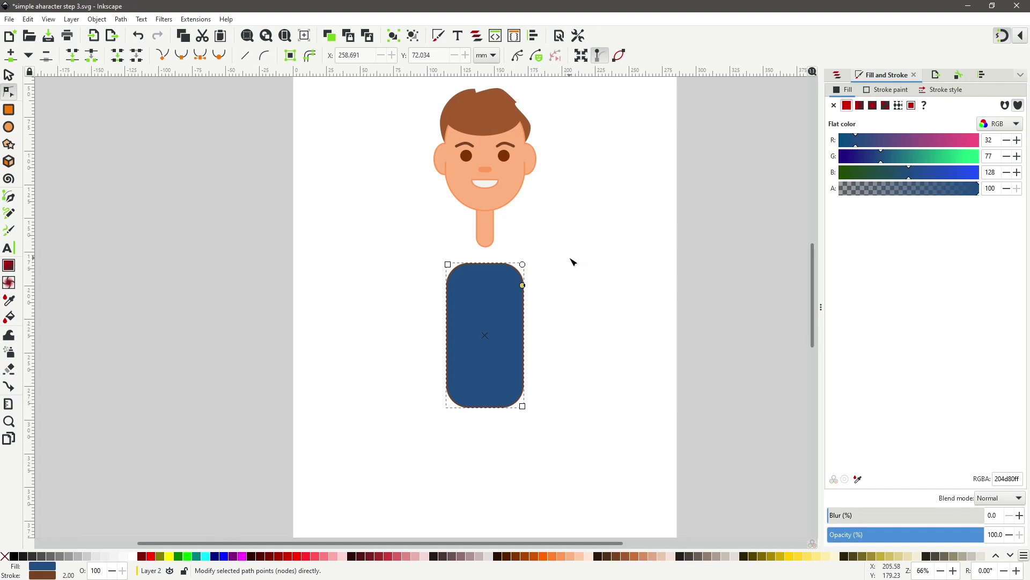
left_click_drag(909, 180, 901, 156)
Step: Duplicate the teal shirt rectangle and move the copy left to X 26.199 mm
key("s")
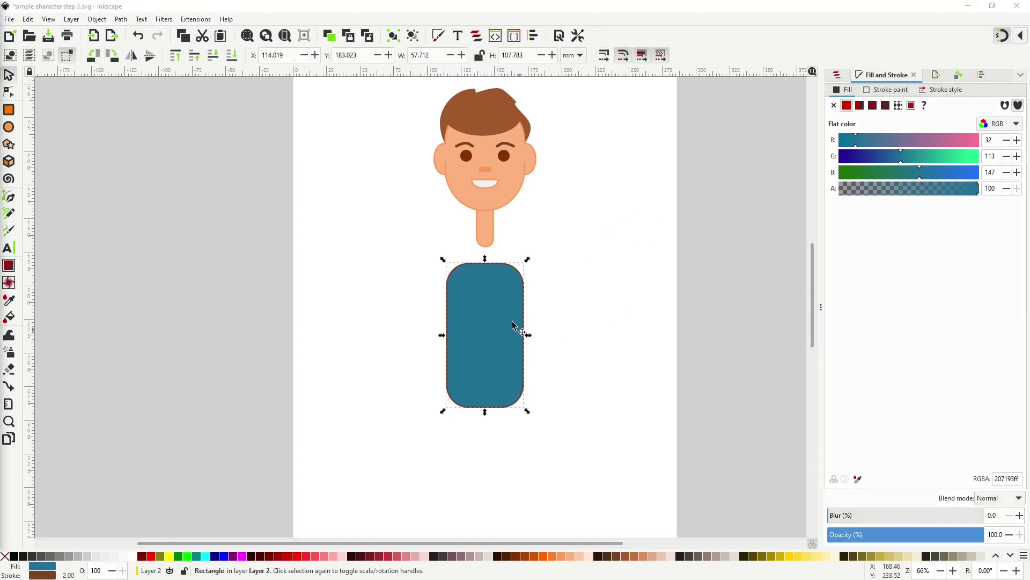
right_click(491, 329)
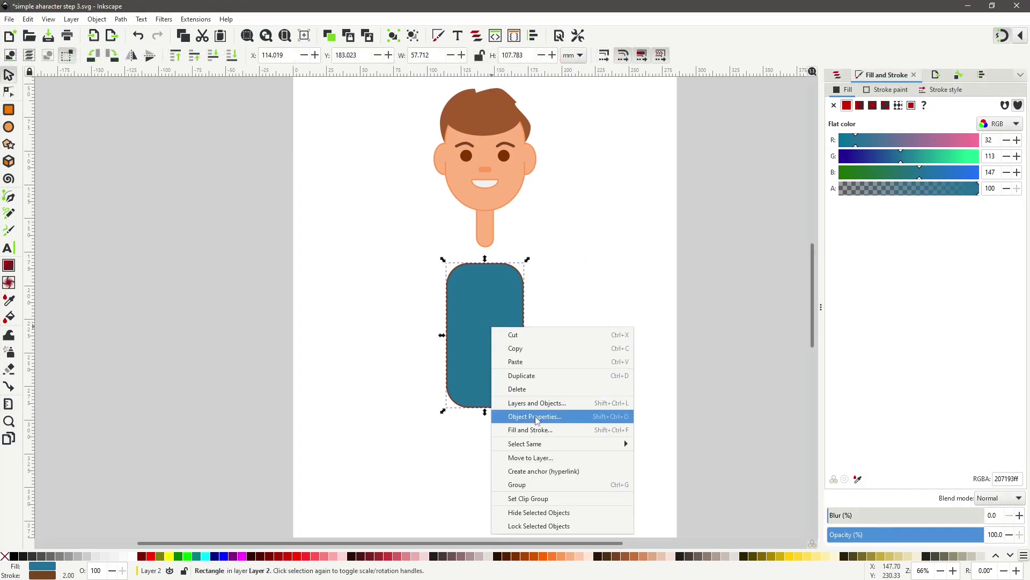
left_click(536, 376)
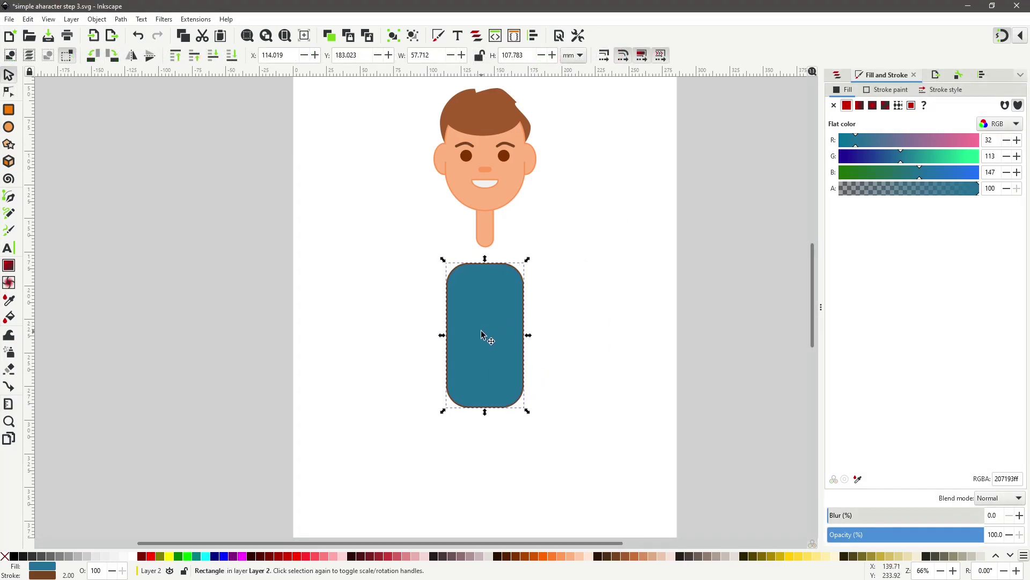
left_click_drag(485, 336, 363, 333)
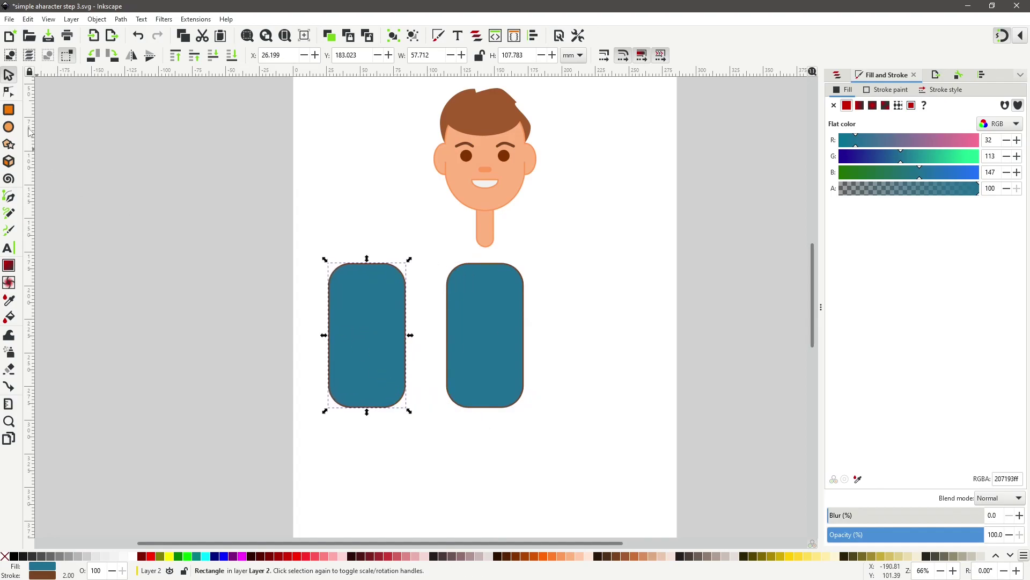
left_click(9, 196)
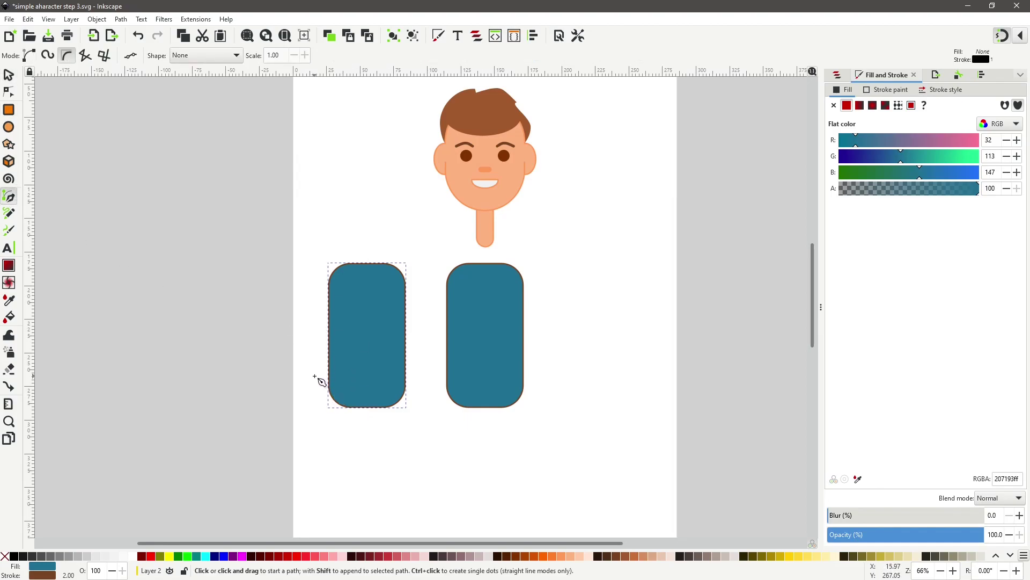
Step: Draw a closed 9-node B-spline arch over the left rectangle, leaving its bottom uncovered
key("Escape")
left_click_drag(317, 211, 433, 211)
key("Escape")
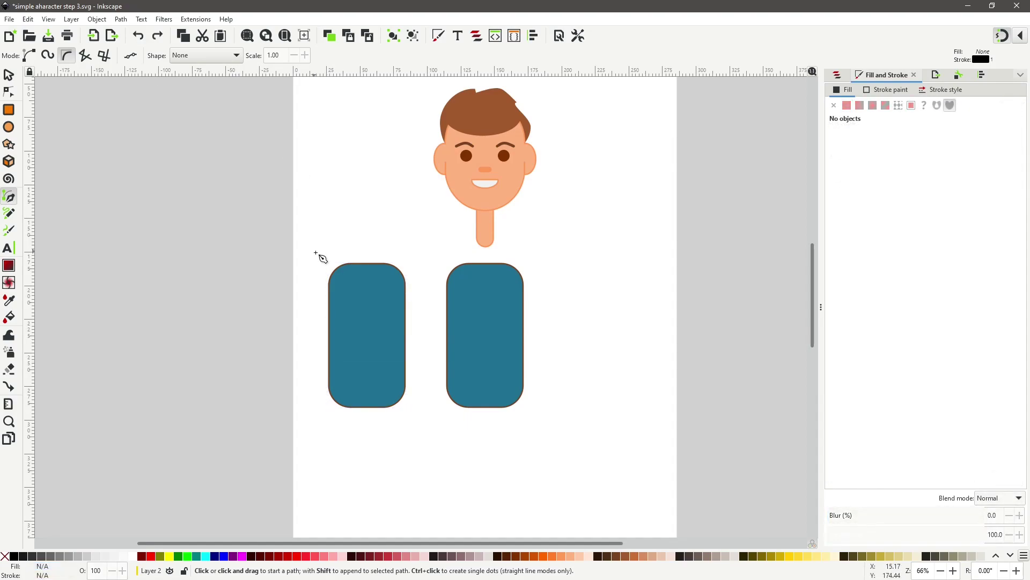
left_click(305, 370)
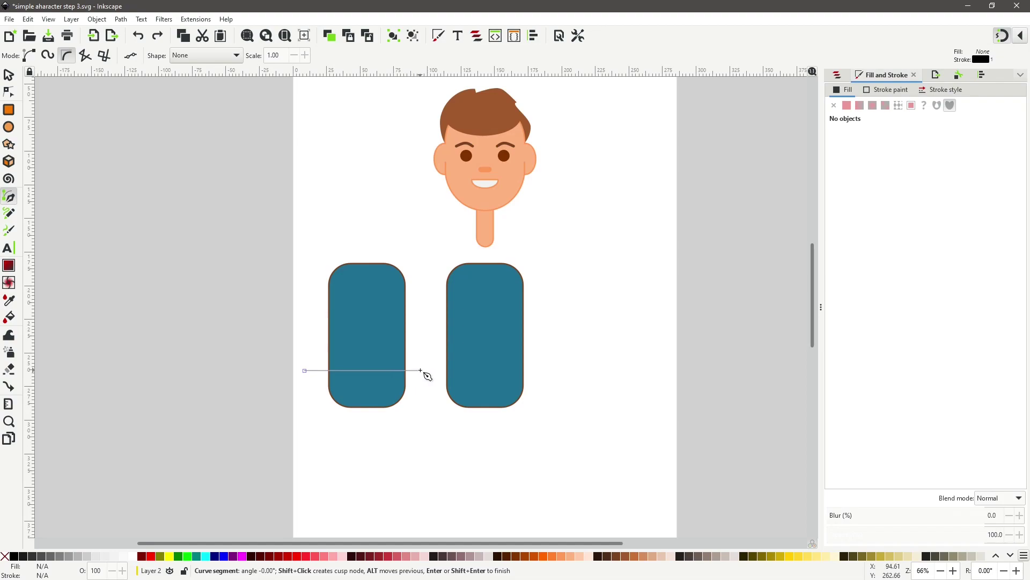
left_click(426, 371)
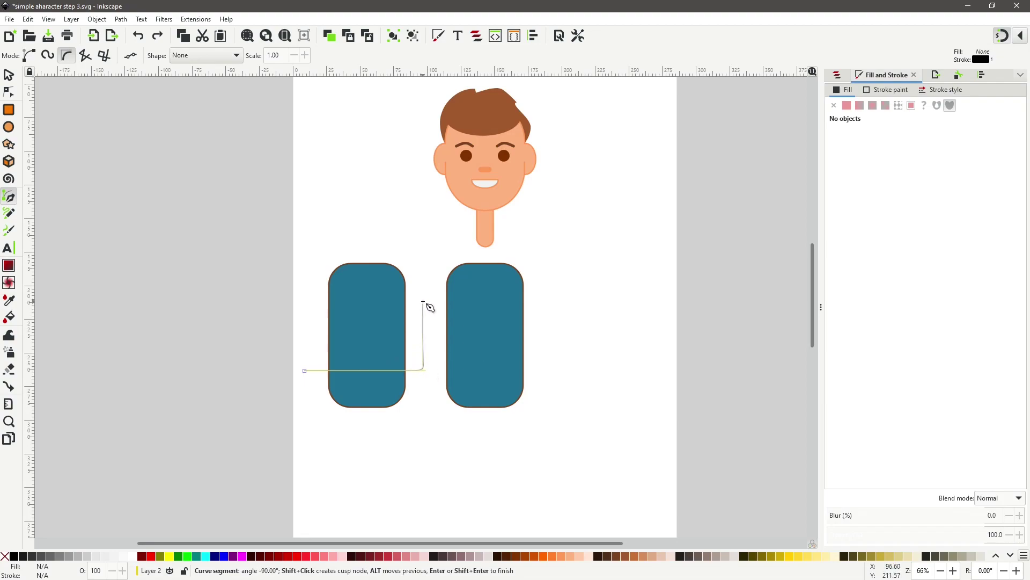
left_click(406, 203)
left_click(336, 196)
left_click(313, 248)
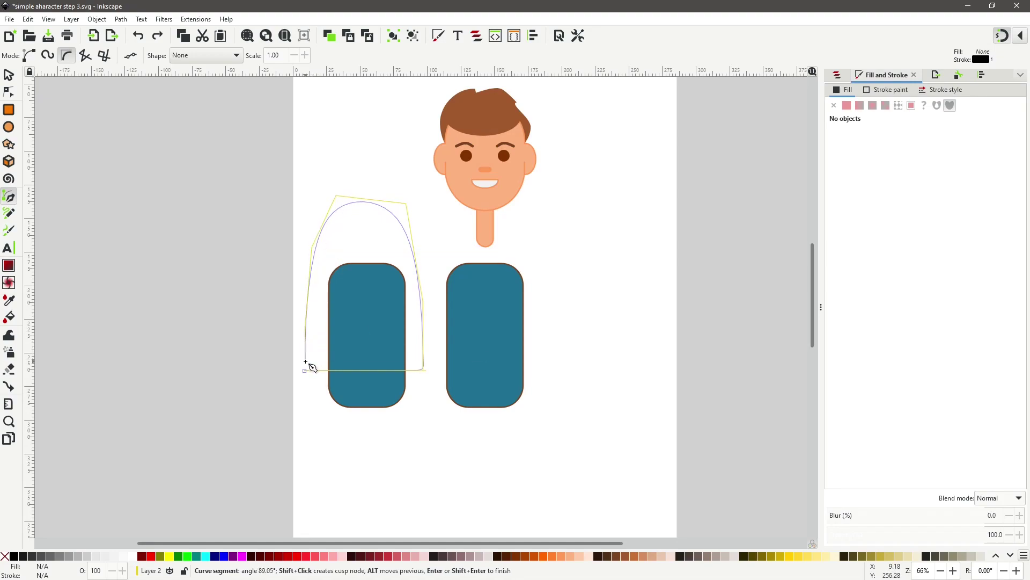
left_click(306, 362)
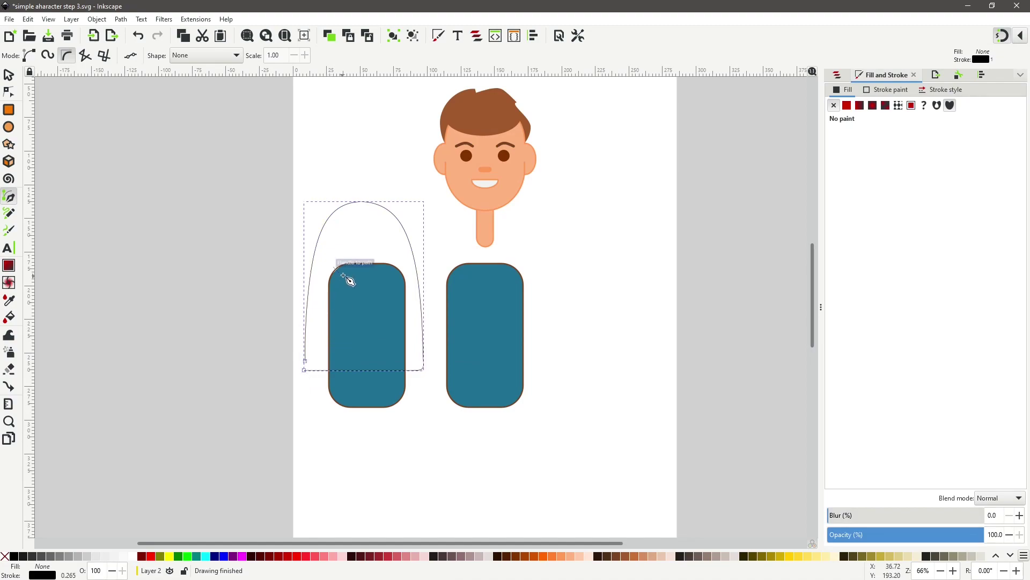
key("Escape")
key("s")
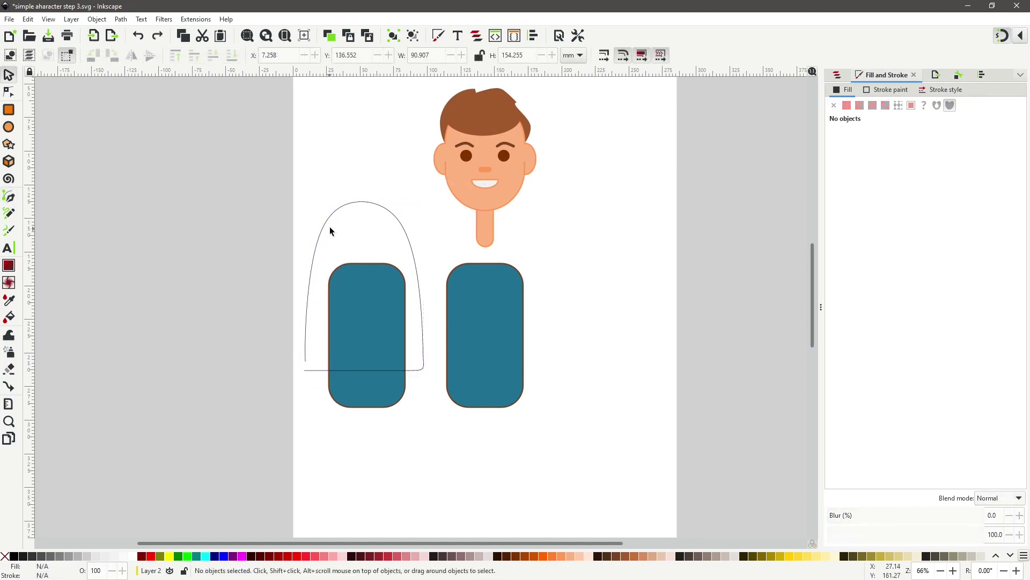
left_click(352, 205)
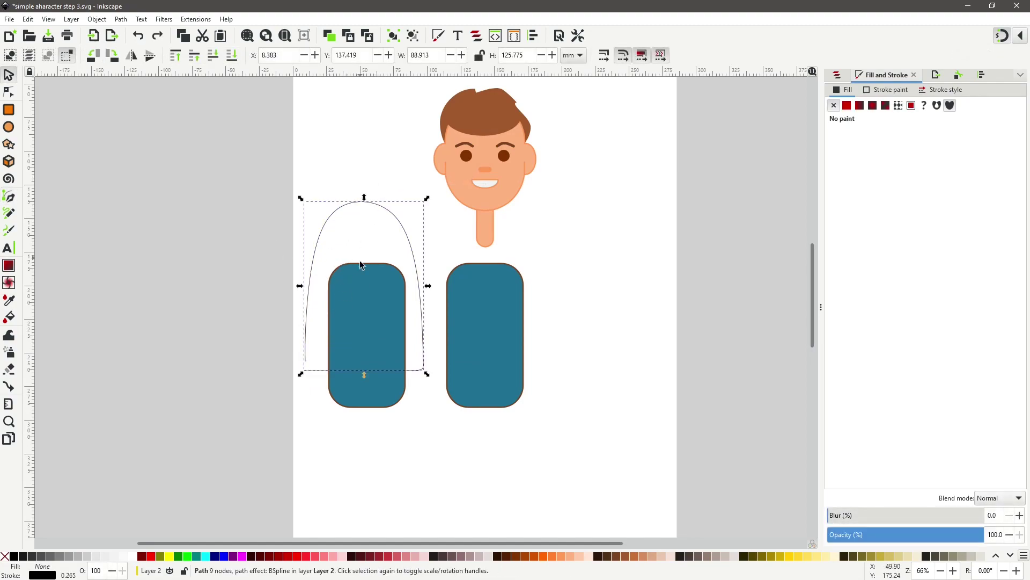
Step: Subtract the arch from the left rectangle with Path > Difference, leaving a 57.7 × 28.7 mm piece
left_click(333, 400, "shift")
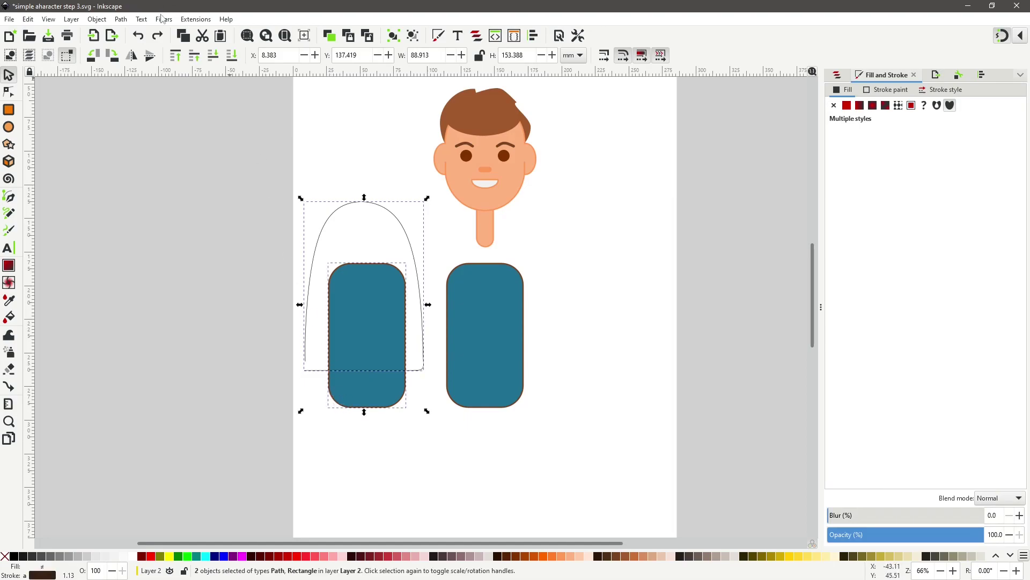
left_click(122, 21)
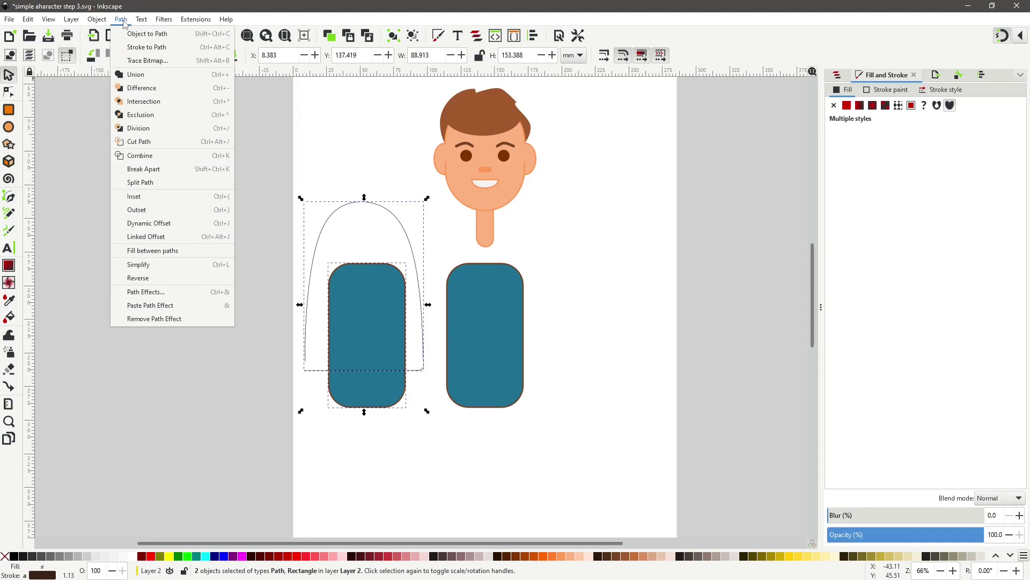
left_click(138, 89)
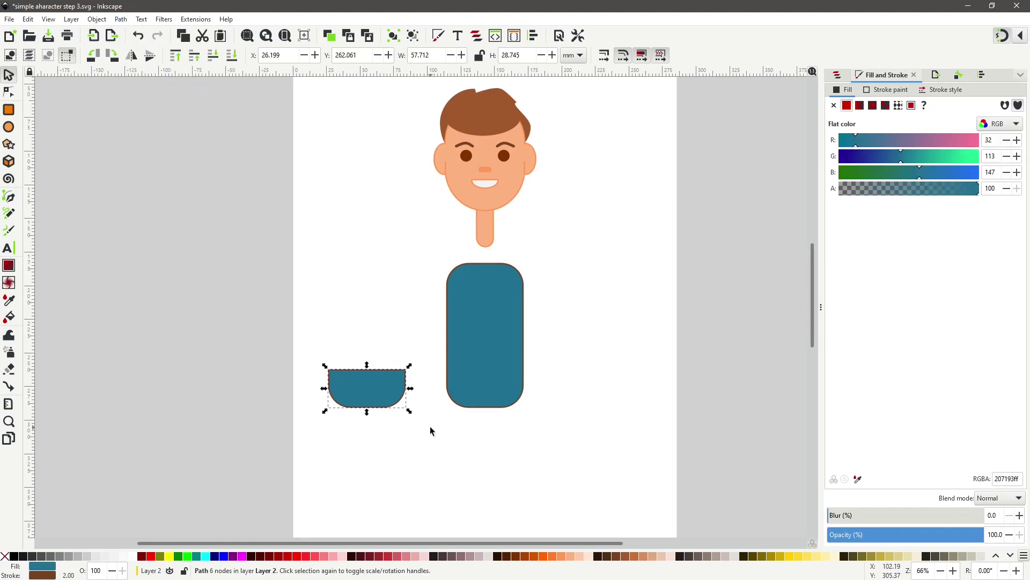
Step: Recolour the bowl piece to teal 0098a7ff and move it onto the shirt's bottom as a hem
left_click(411, 404)
left_click(373, 387)
left_click_drag(856, 146, 926, 159)
left_click(197, 556)
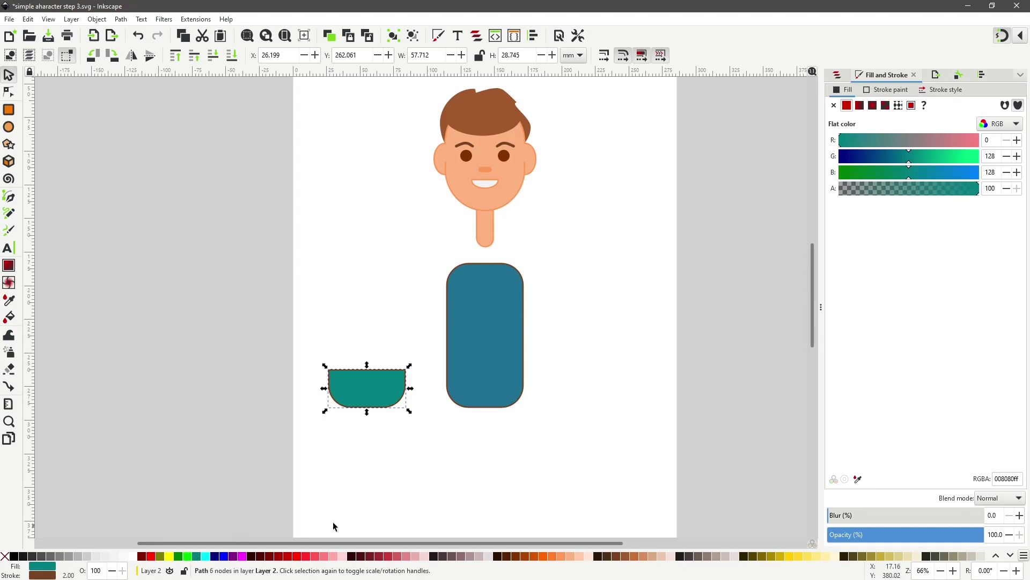
left_click_drag(910, 161, 932, 176)
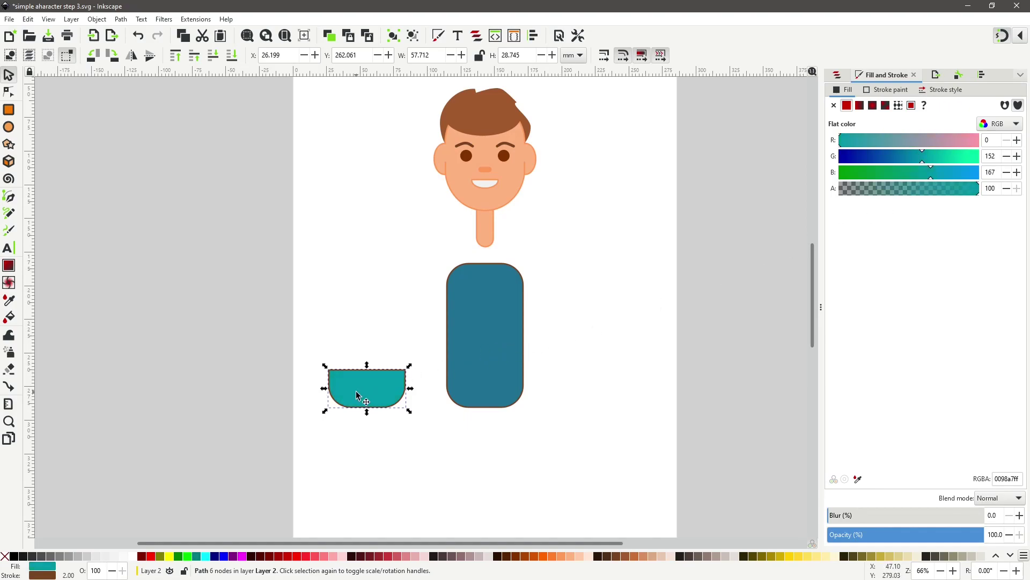
left_click_drag(359, 395, 476, 396)
left_click(570, 383)
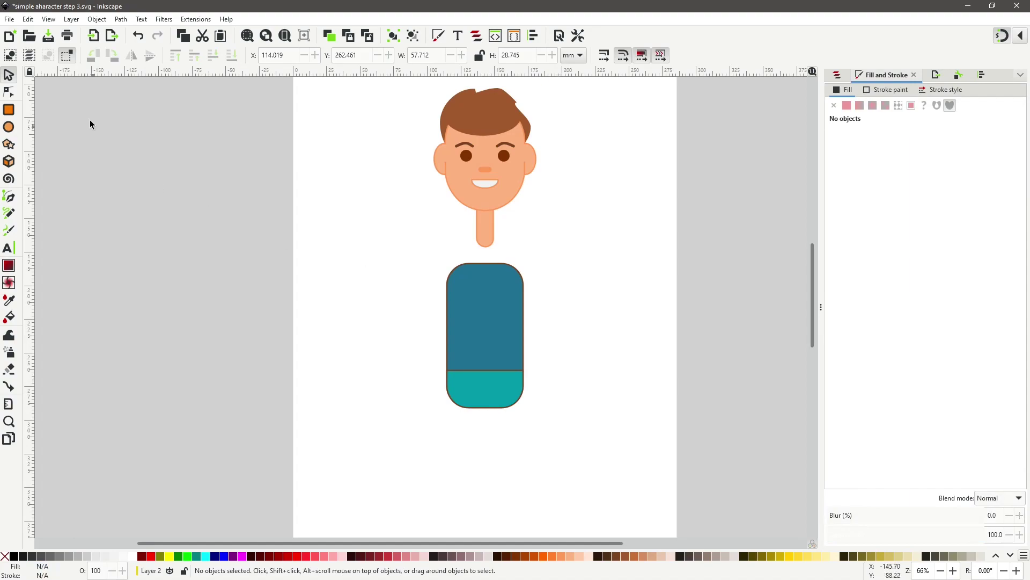
Step: Draw a square-cornered flat 4d4d4d bar, about 59.7 × 7.2 mm, above the teal bowl
left_click(12, 113)
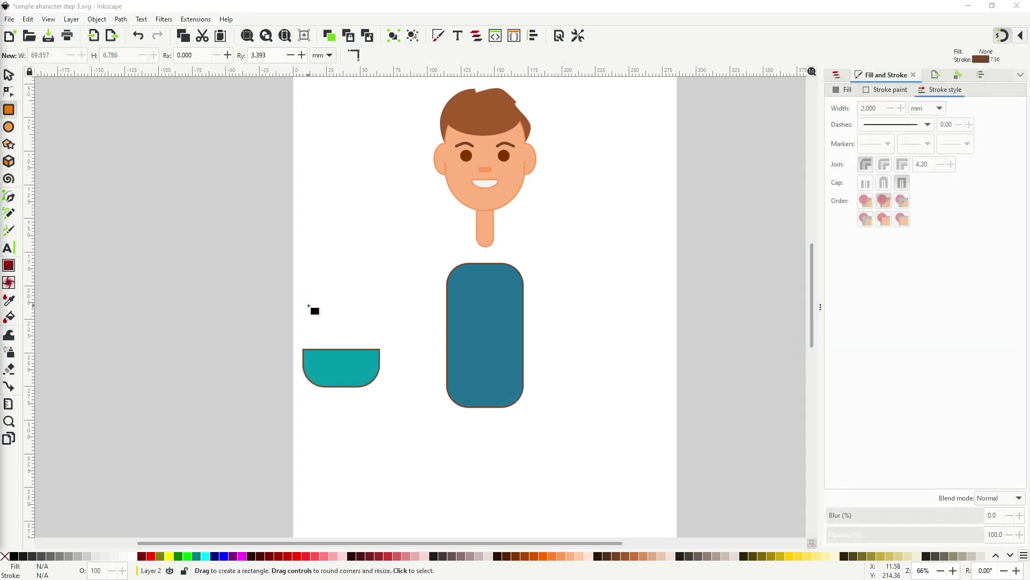
left_click_drag(304, 317, 380, 330)
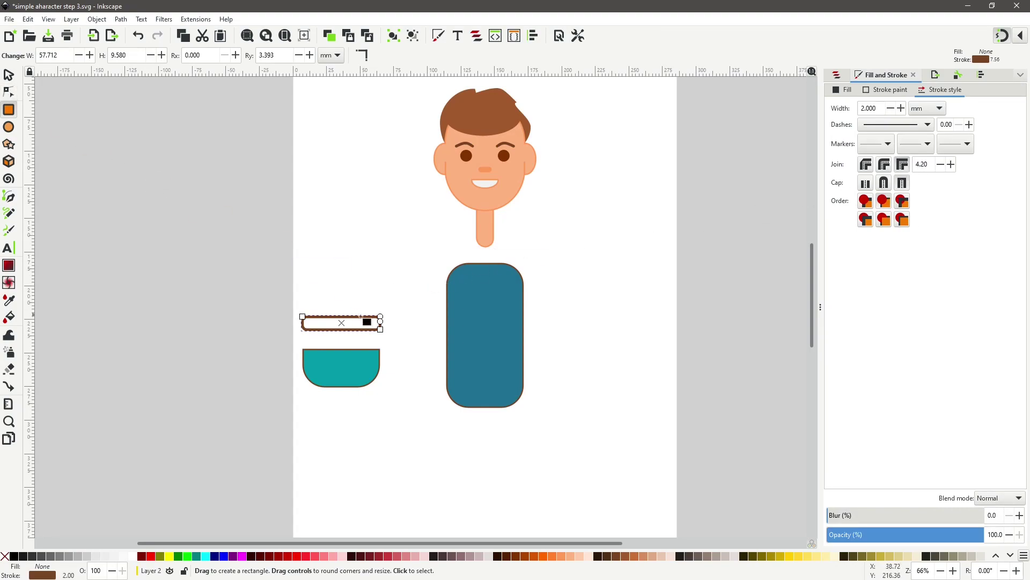
left_click_drag(380, 320, 383, 312)
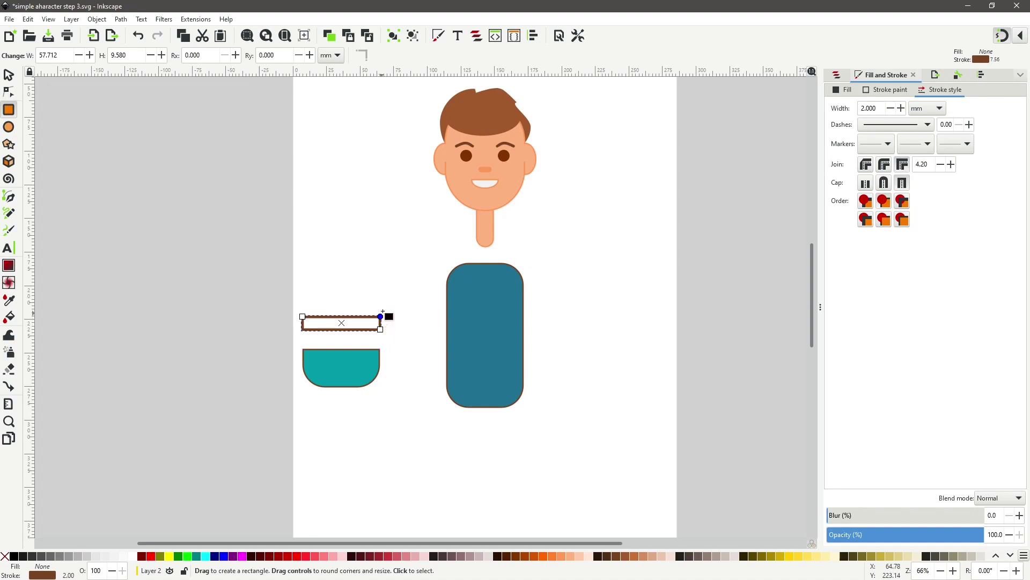
left_click(844, 89)
left_click(847, 105)
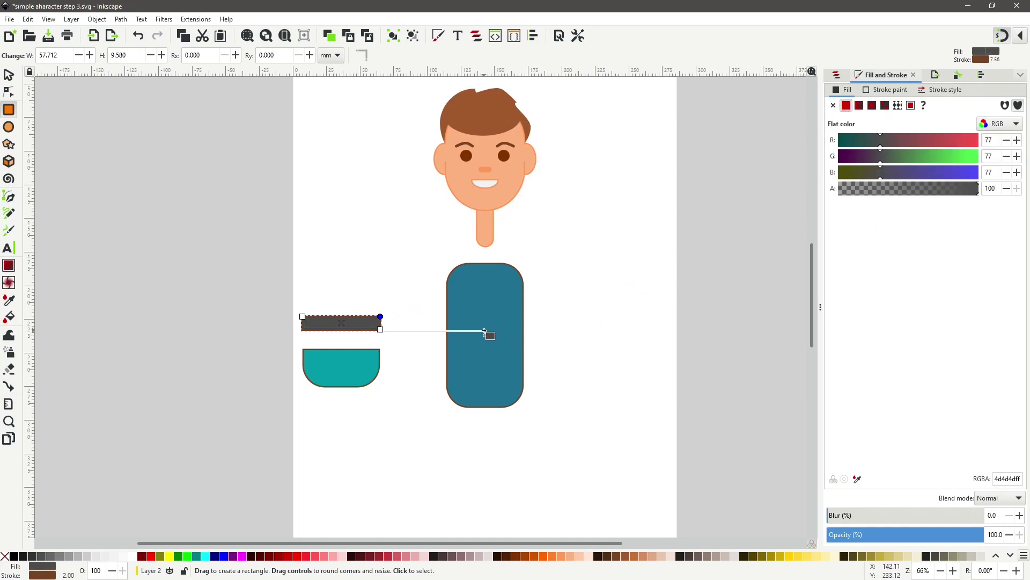
left_click(8, 75)
left_click_drag(342, 313, 345, 321)
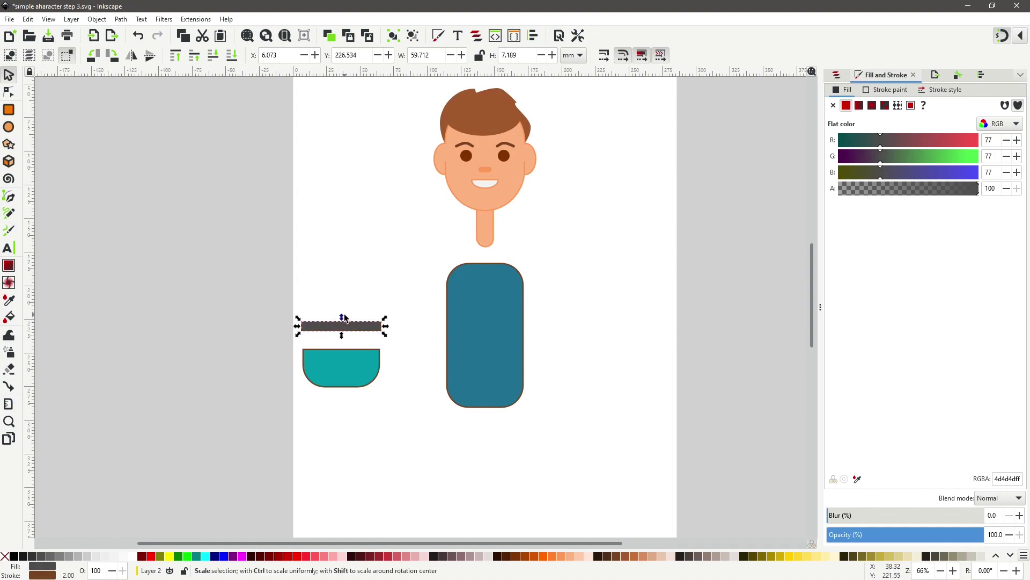
Step: Add a hollow dark-grey-outlined square, about 13.2 × 11.0 mm, on the grey bar as a buckle
left_click(351, 259)
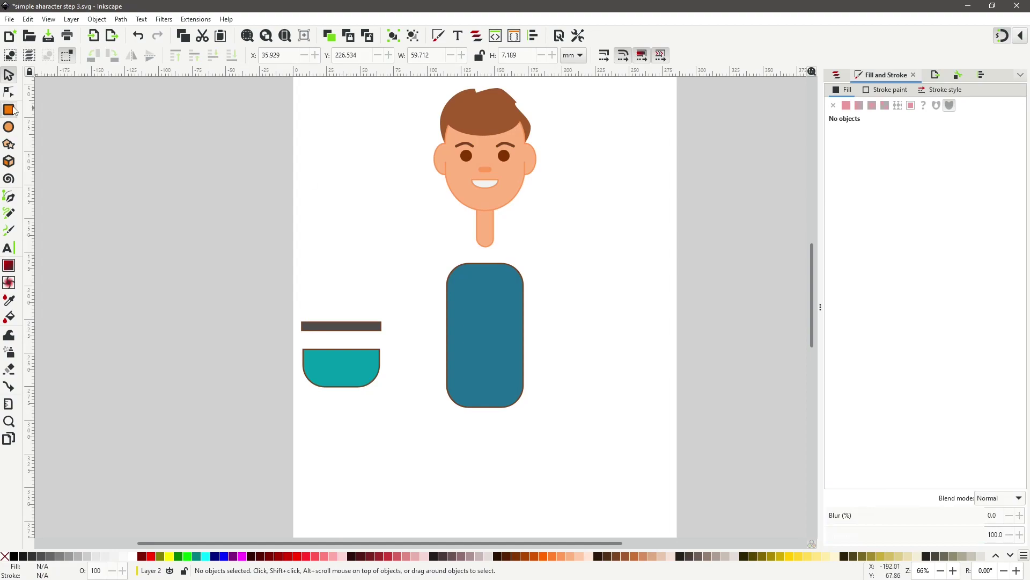
left_click_drag(330, 262, 343, 277)
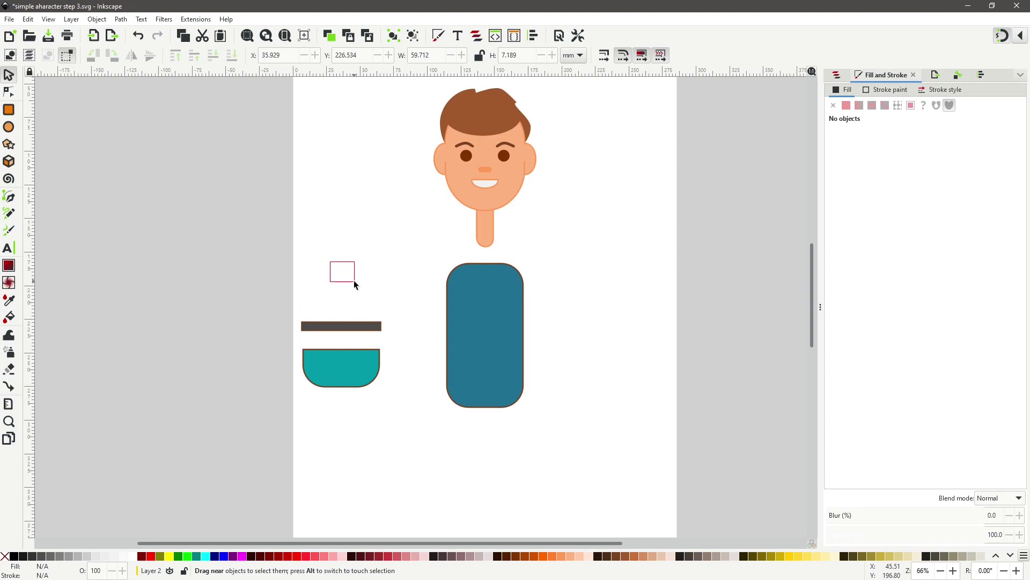
left_click_drag(355, 281, 355, 282)
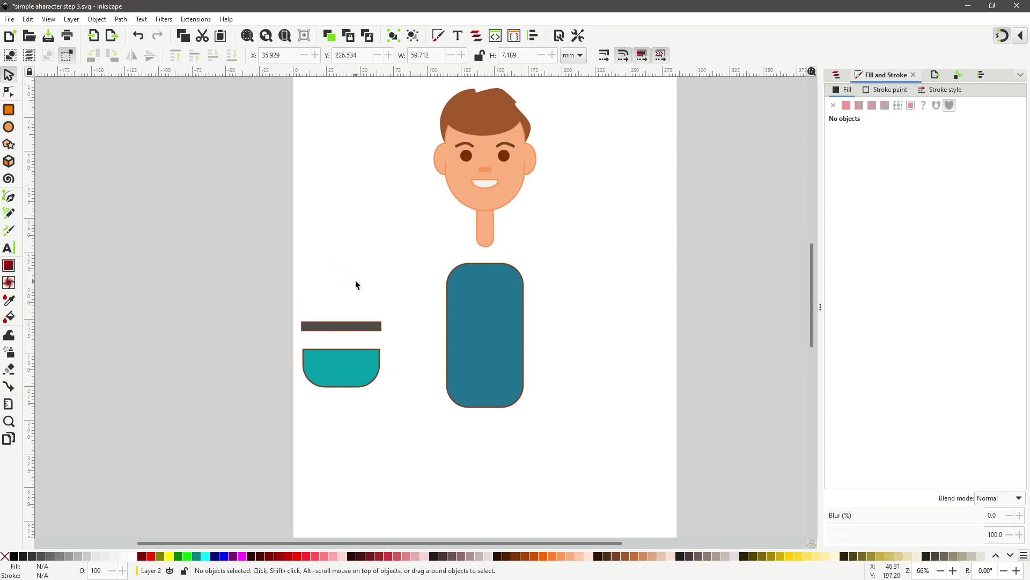
left_click(8, 110)
left_click_drag(328, 225, 353, 248)
left_click(886, 90)
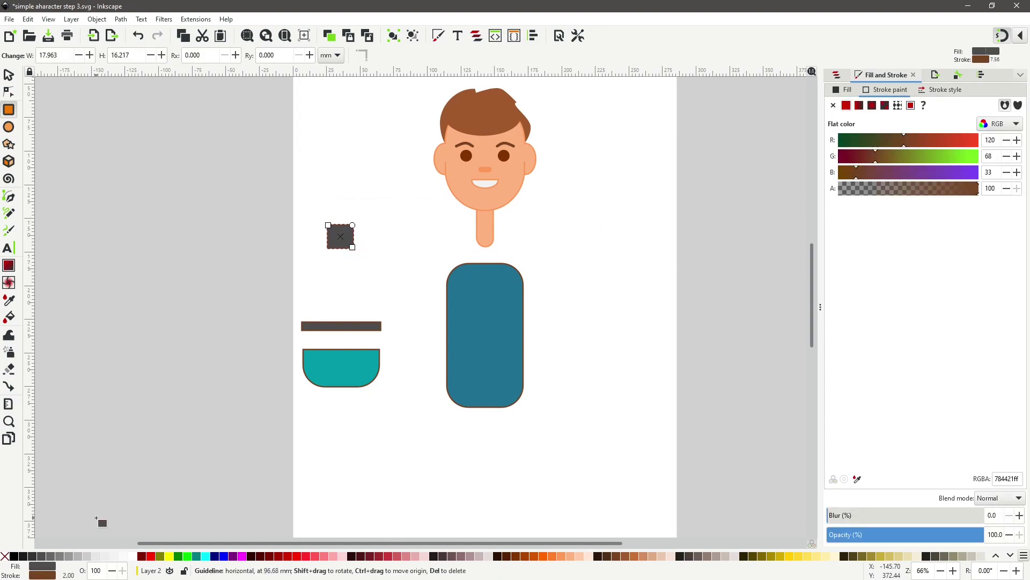
left_click(13, 556)
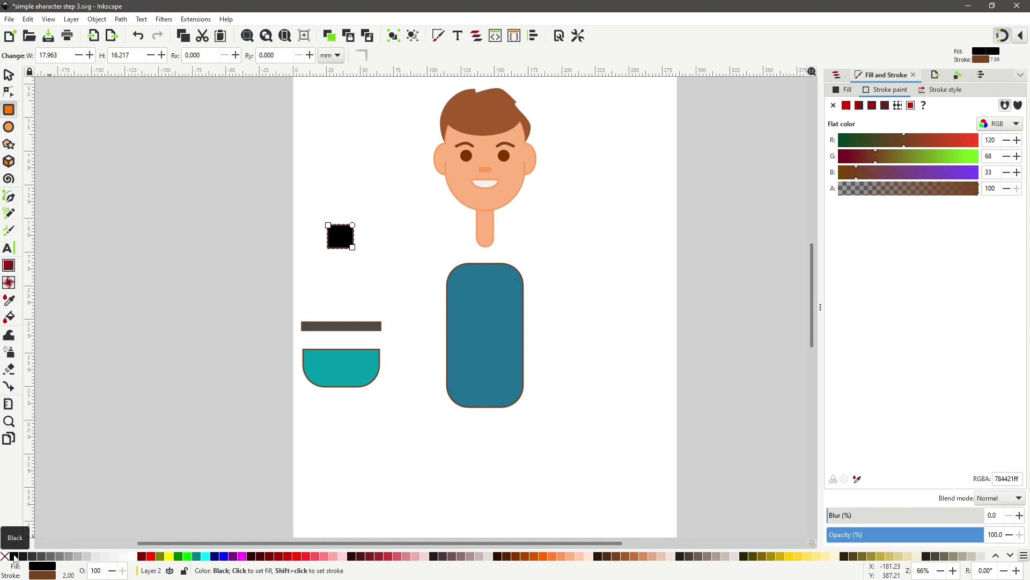
left_click(5, 556)
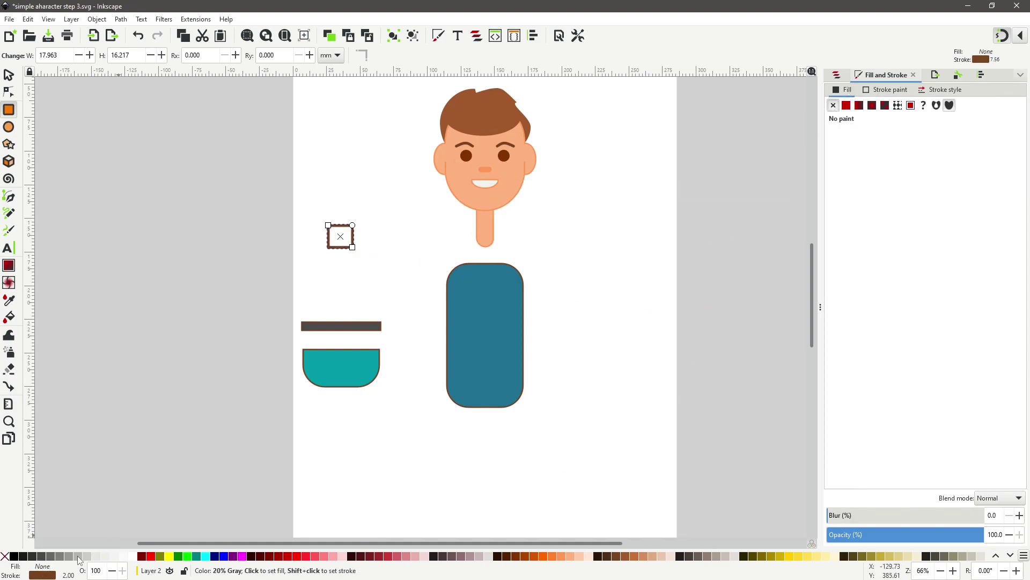
left_click(32, 556, "shift")
key("s")
left_click_drag(358, 252, 340, 329)
left_click(339, 233)
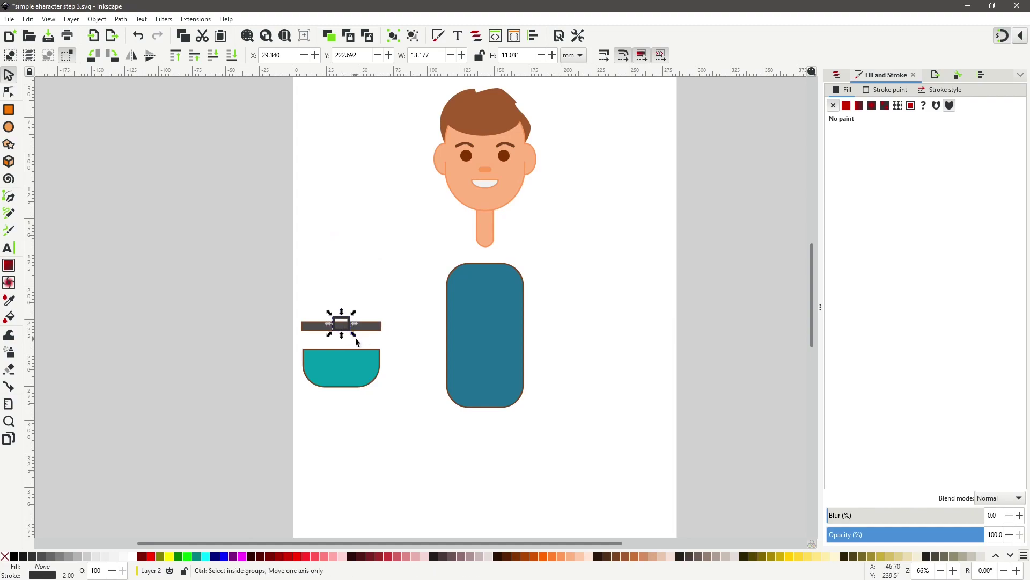
Step: Select the grey bar and the square buckle together
scroll(355, 338, "up", 4, "ctrl")
left_click(299, 322)
left_click(299, 303)
left_click(299, 282)
left_click_drag(306, 294, 308, 277)
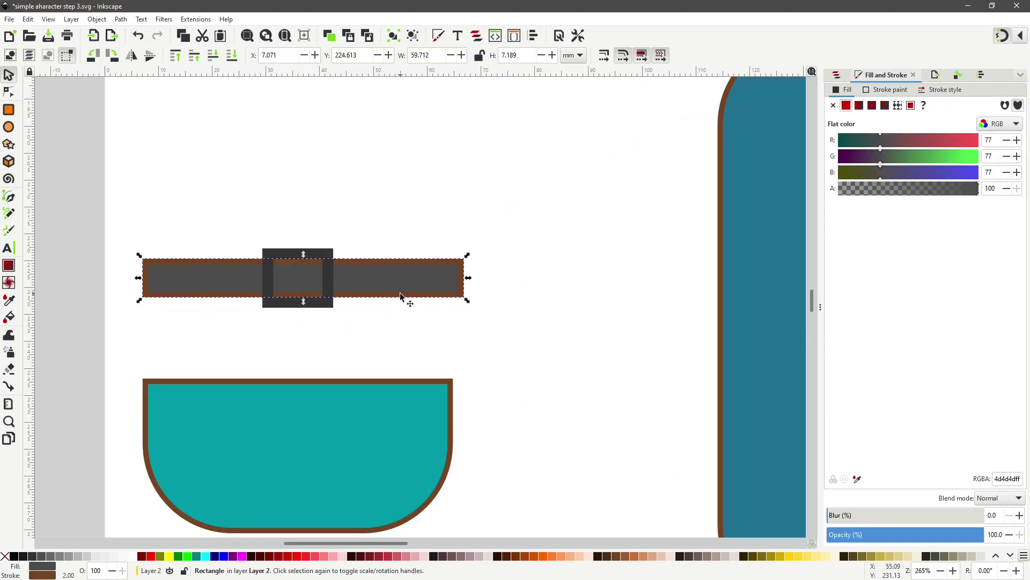
left_click(392, 321)
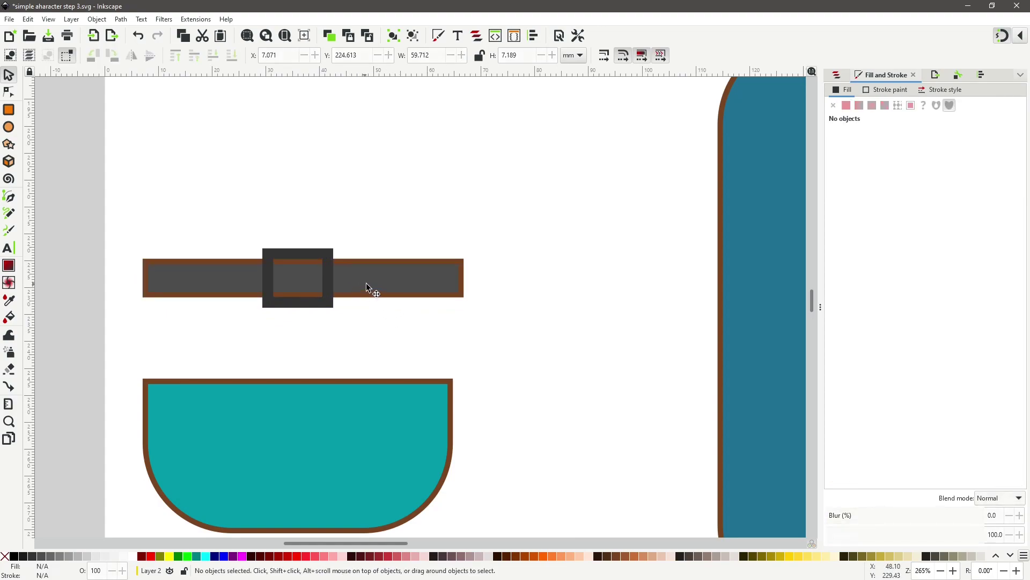
left_click(185, 262)
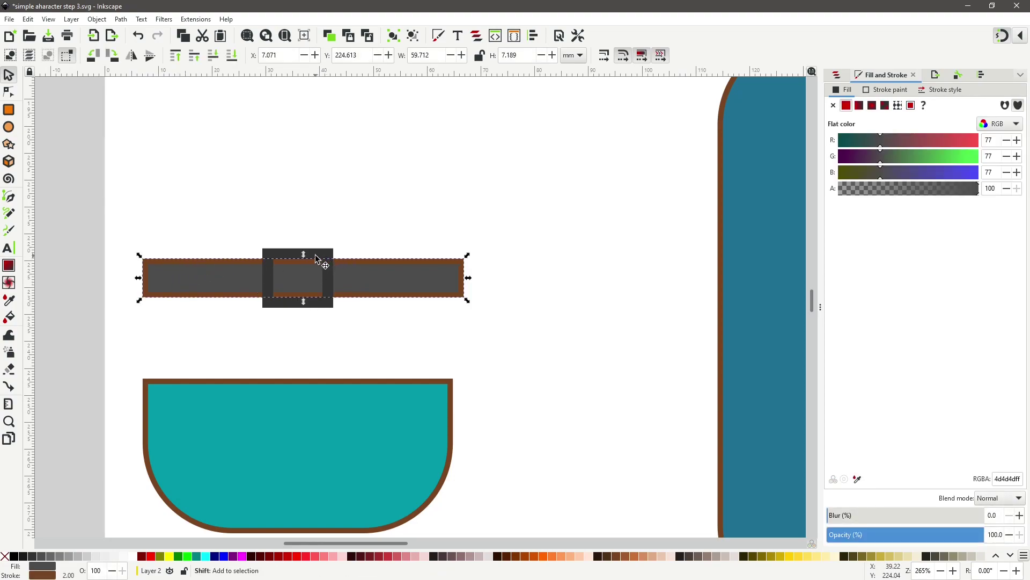
left_click(318, 260, "shift")
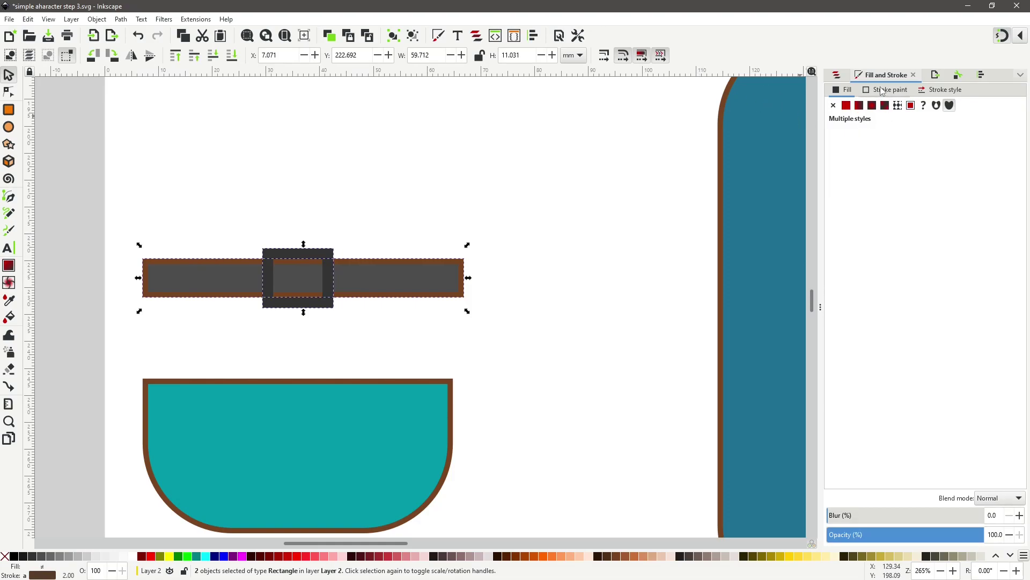
Step: Centre the buckle on the bar's vertical axis and group the two as one belt
left_click(534, 35)
left_click(874, 156)
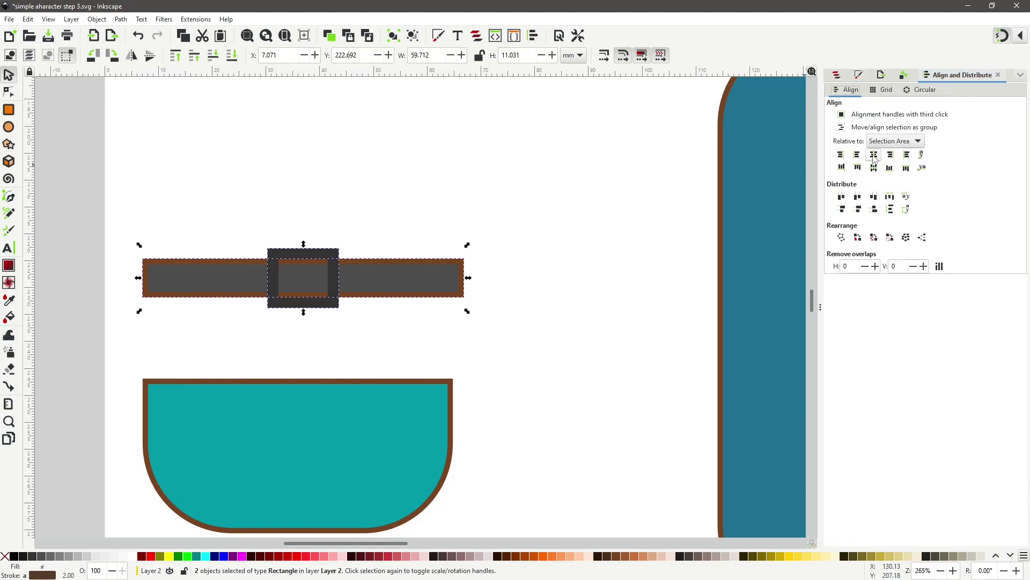
left_click(93, 19)
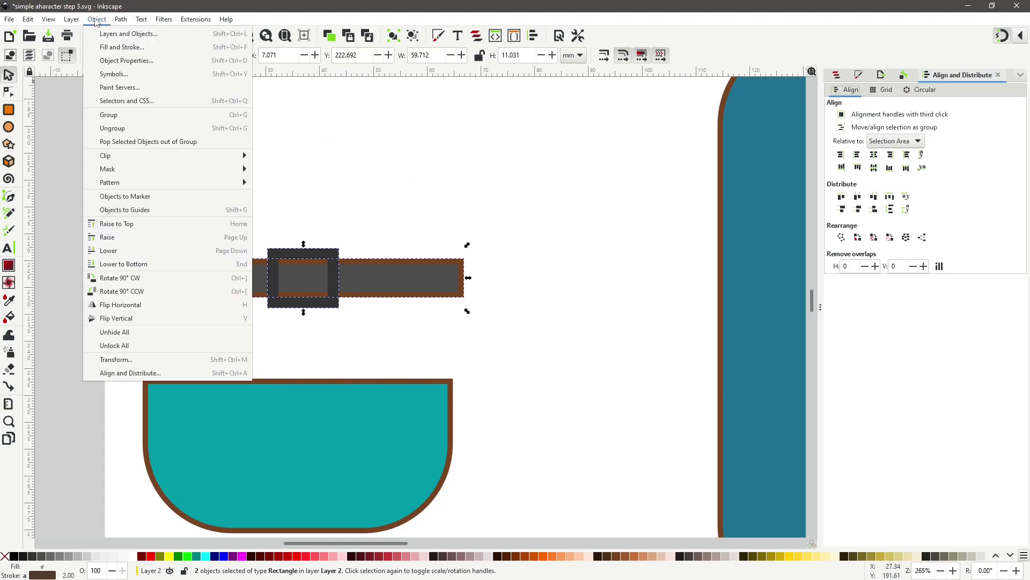
left_click(160, 116)
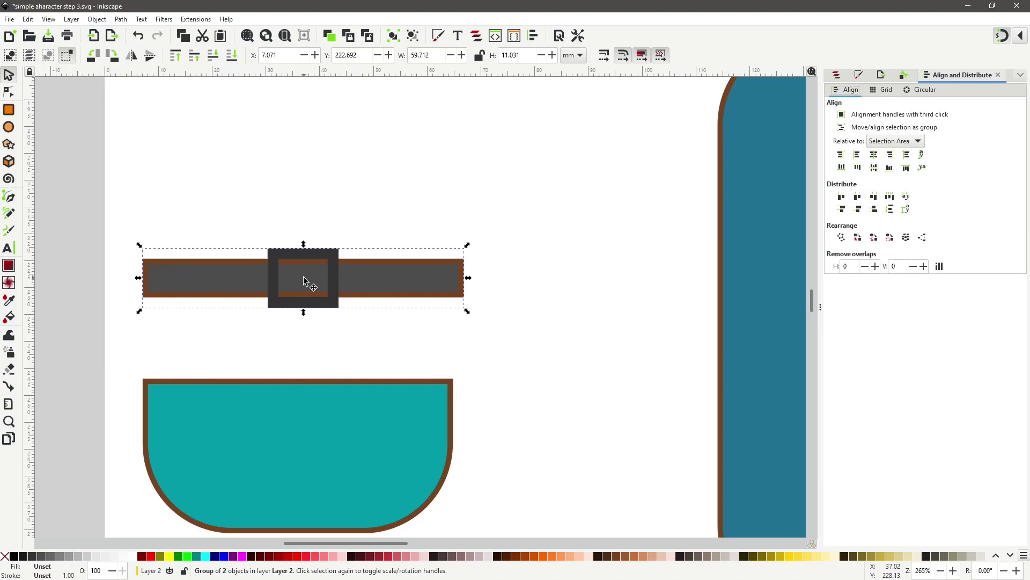
Step: Move the belt group onto the top edge of the teal trousers and narrow it to 57.677 mm wide
left_click_drag(304, 278, 306, 343)
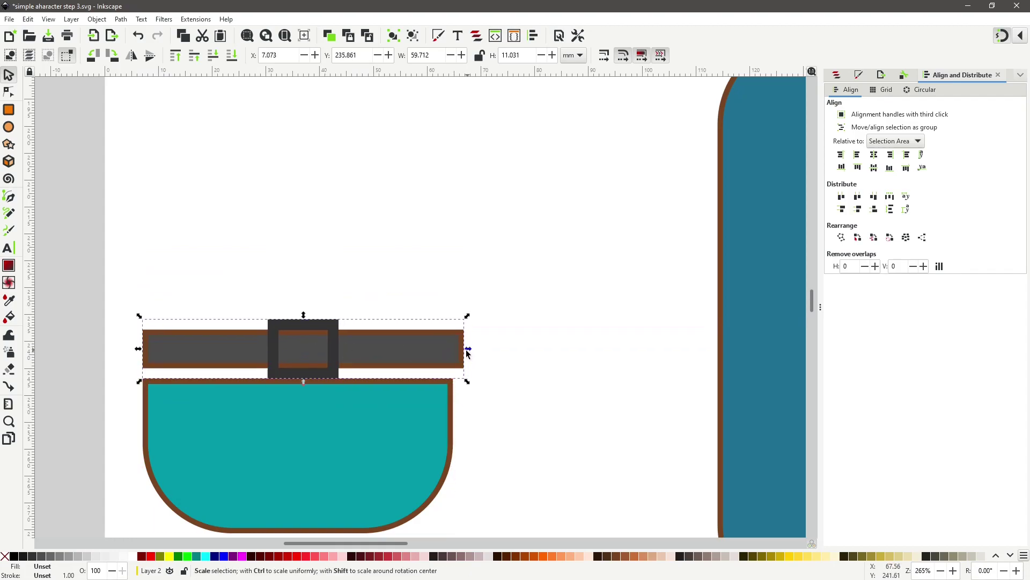
left_click_drag(466, 351, 456, 350)
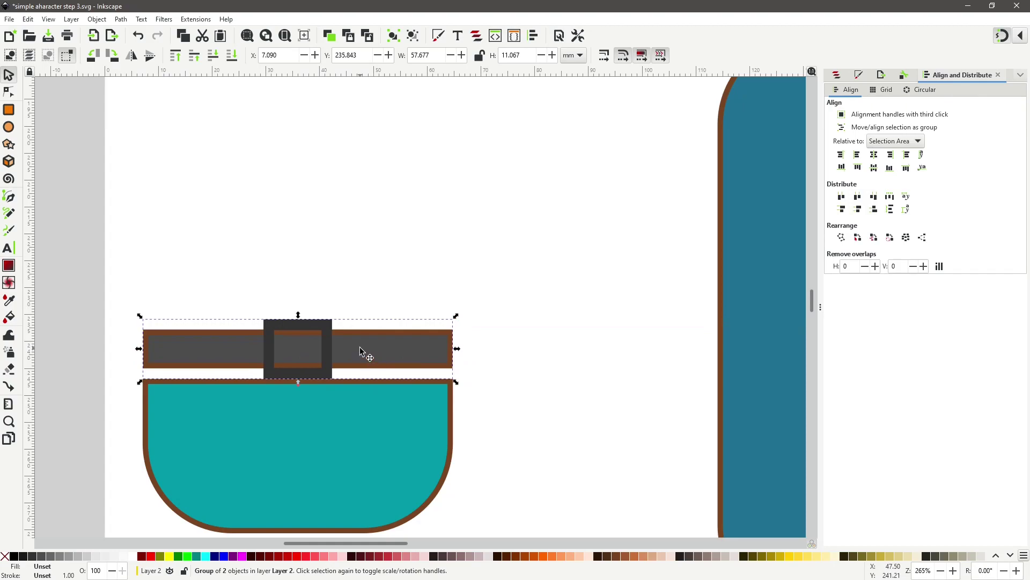
left_click_drag(359, 347, 363, 368)
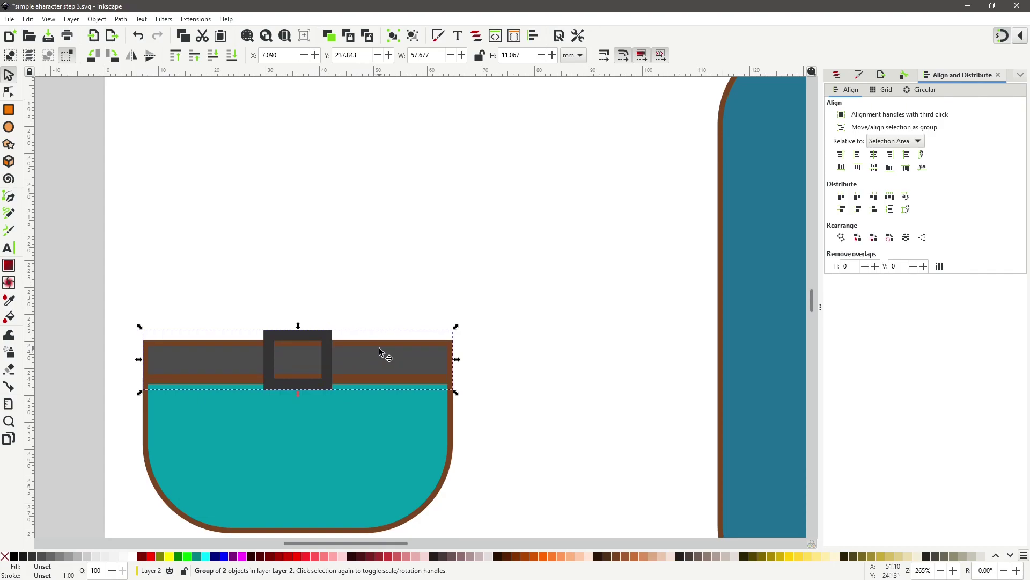
left_click(474, 333)
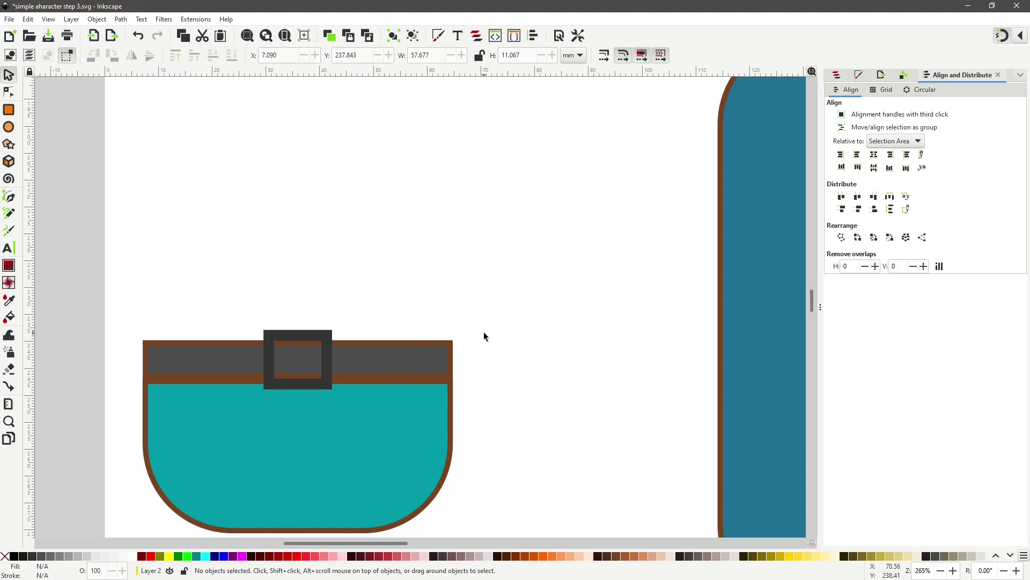
Step: Group the belt with the teal trousers
scroll(507, 287, "down", 4, "ctrl")
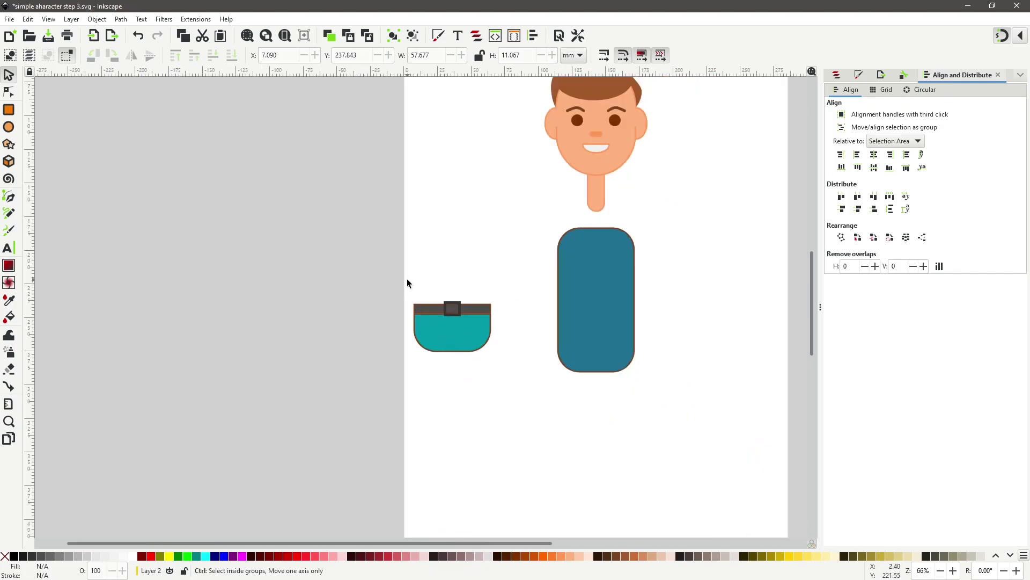
left_click(472, 315)
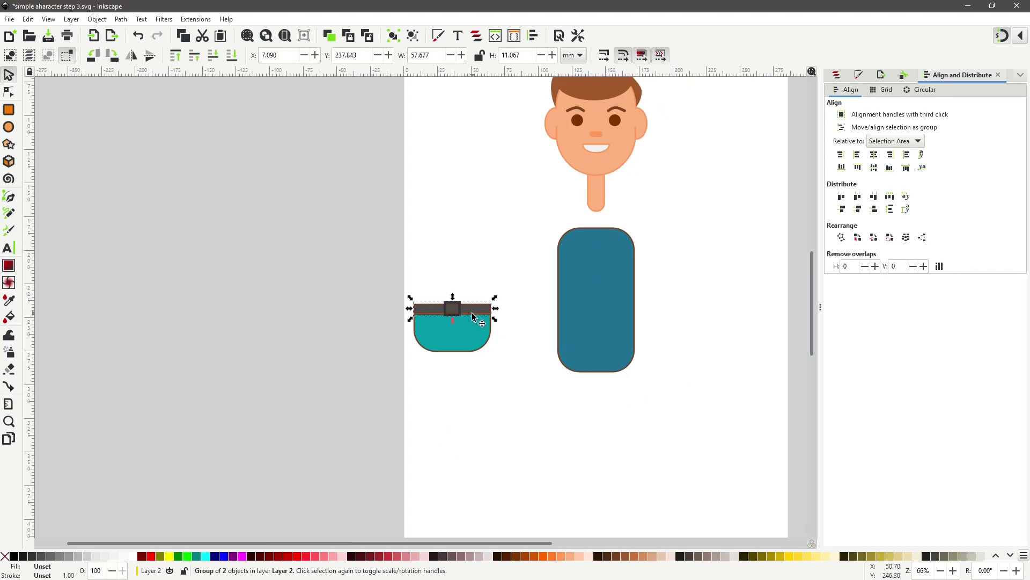
left_click(458, 334, "shift")
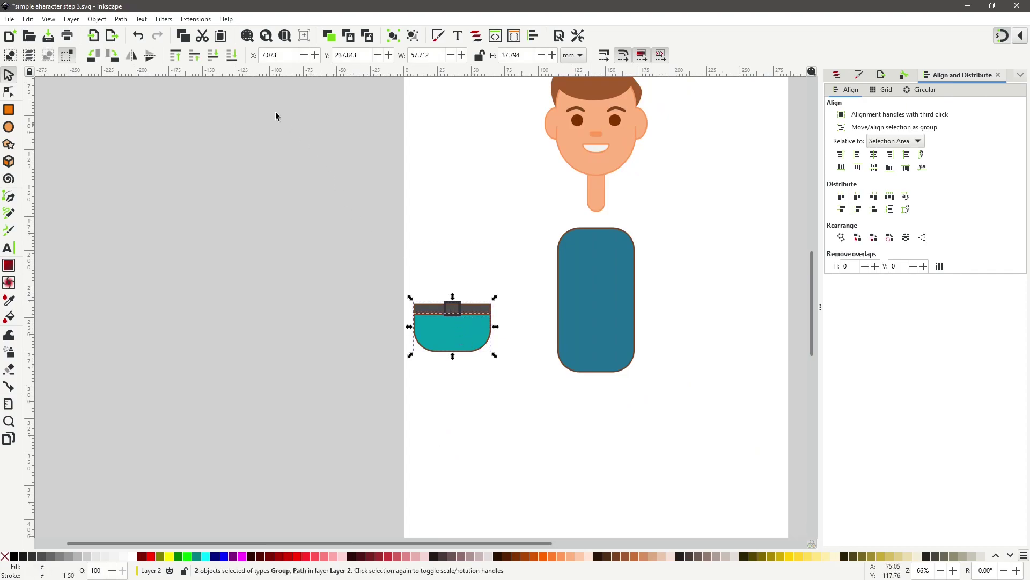
left_click(98, 19)
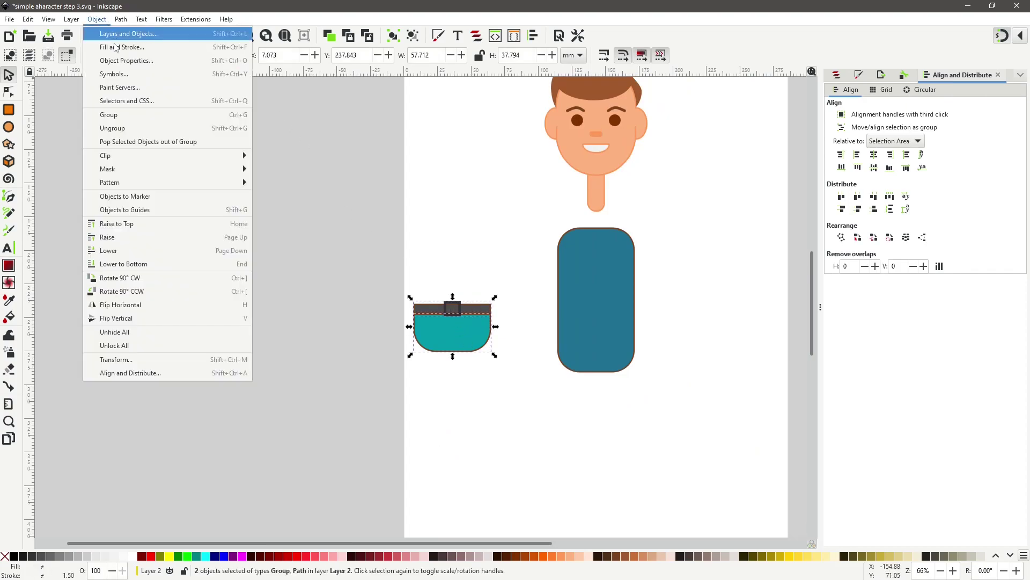
left_click(110, 115)
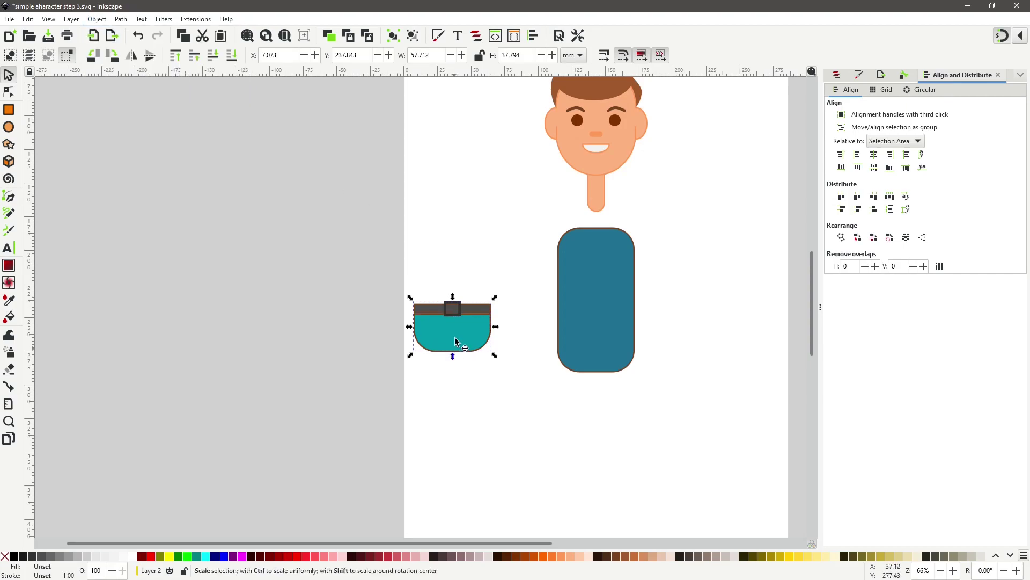
Step: Attach the trousers group to the bottom of the blue shirt
left_click_drag(457, 335, 605, 351)
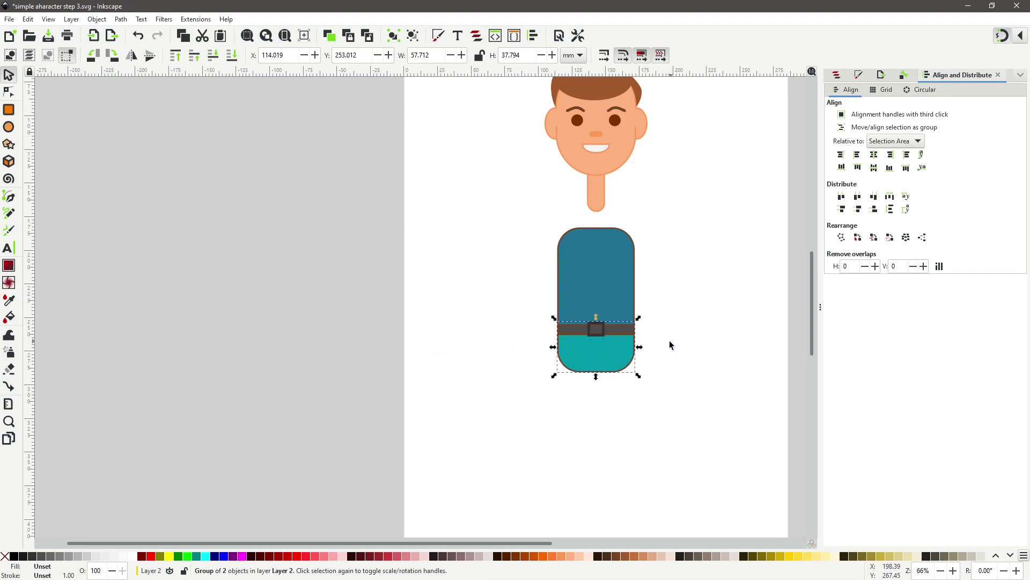
scroll(658, 365, "up", 2)
scroll(665, 416, "up", 4)
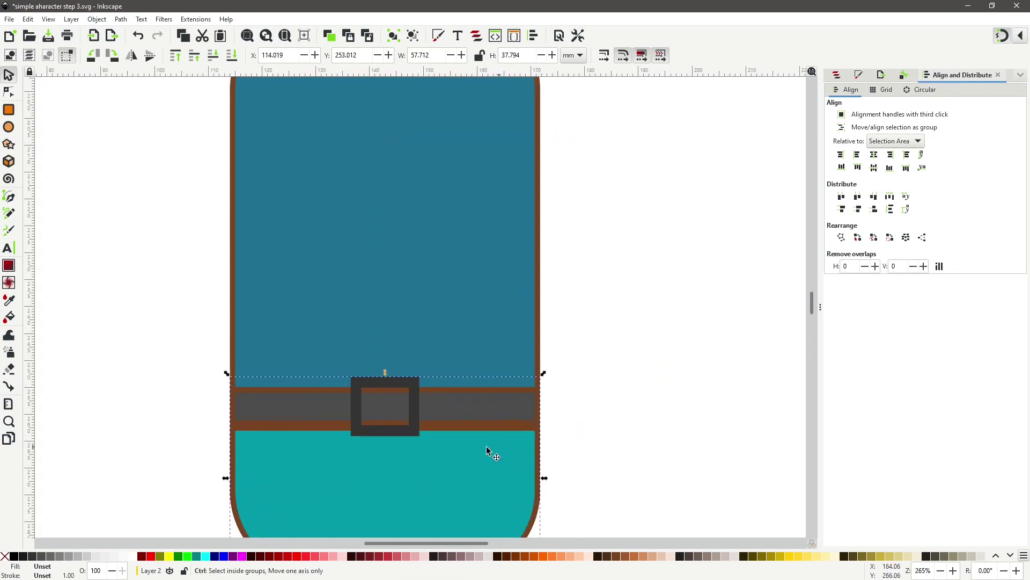
left_click_drag(812, 303, 798, 321)
left_click(624, 292)
scroll(676, 298, "down", 3, "ctrl")
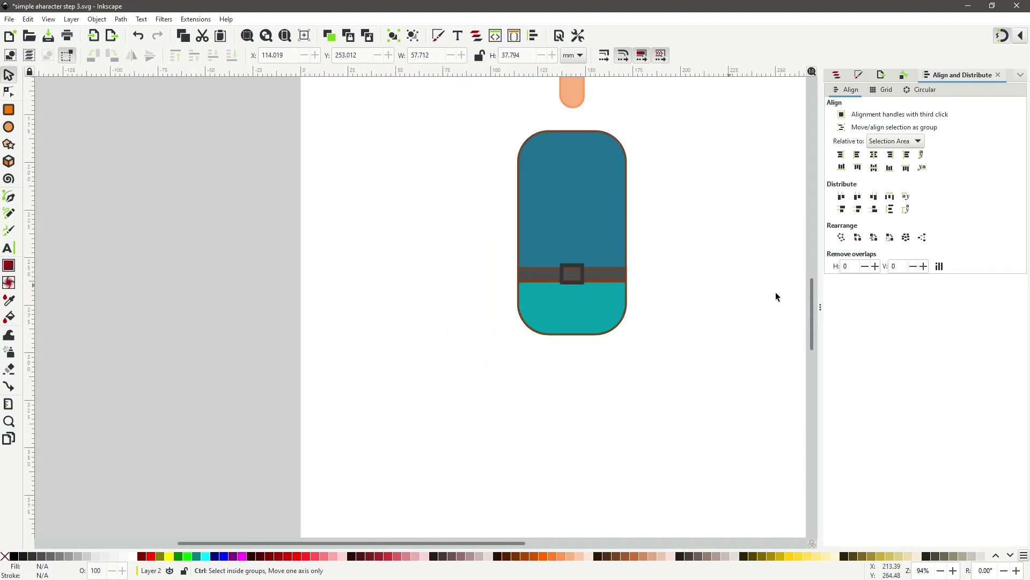
left_click_drag(810, 316, 813, 328)
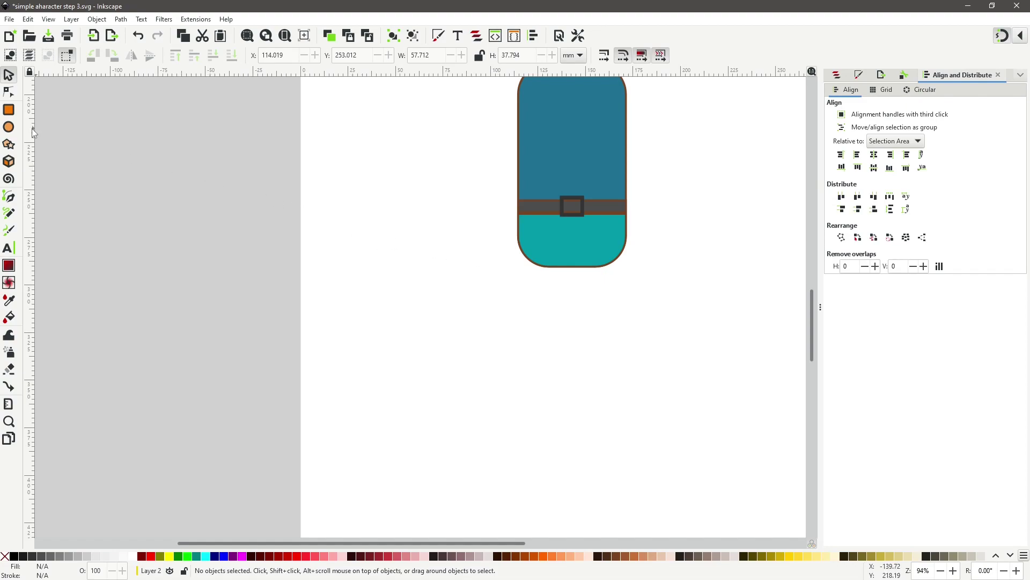
Step: Draw a tall narrow rectangle below the trousers and fill it with the trousers' teal
left_click(9, 109)
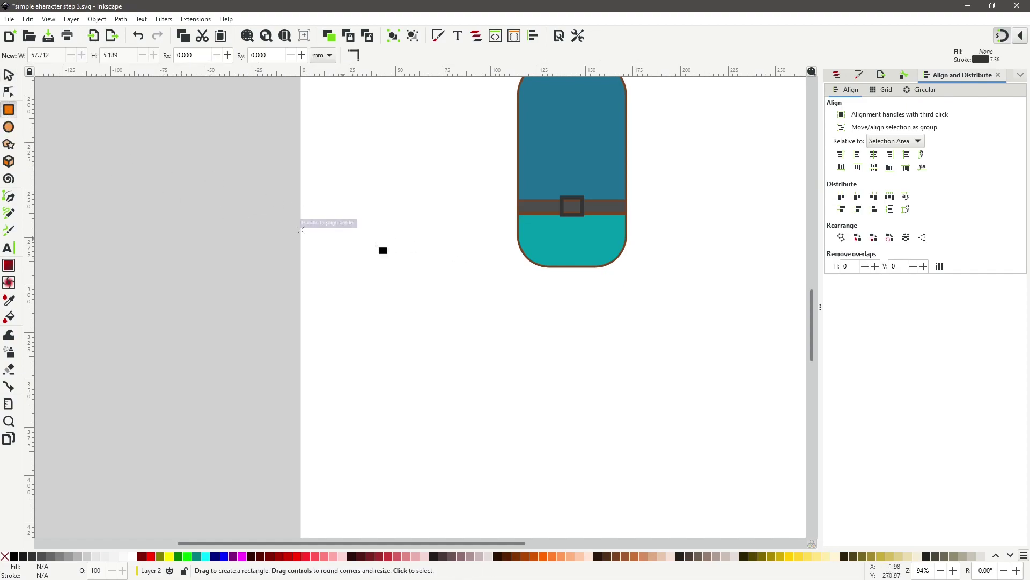
left_click_drag(486, 276, 521, 463)
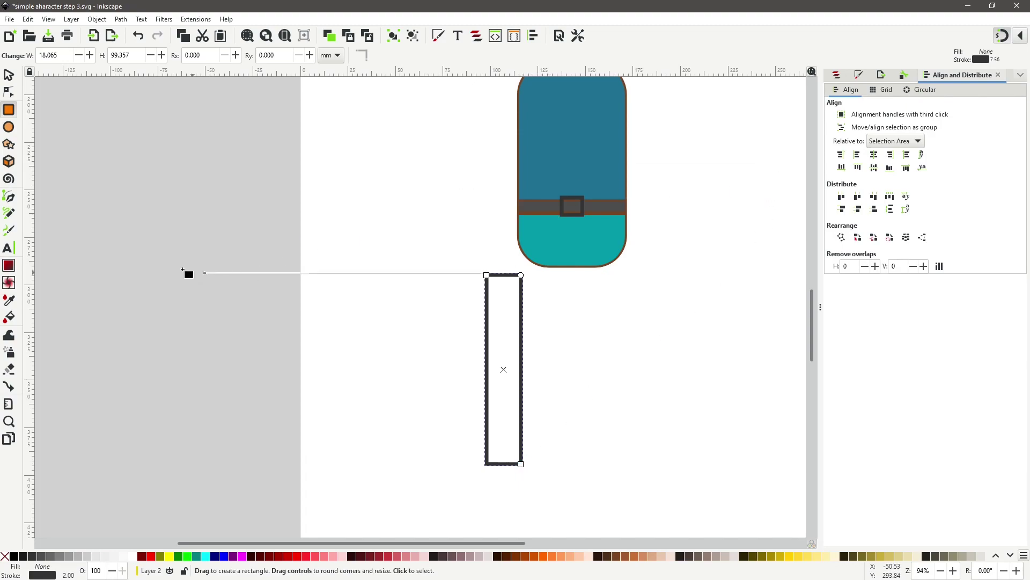
left_click(9, 300)
left_click(553, 268)
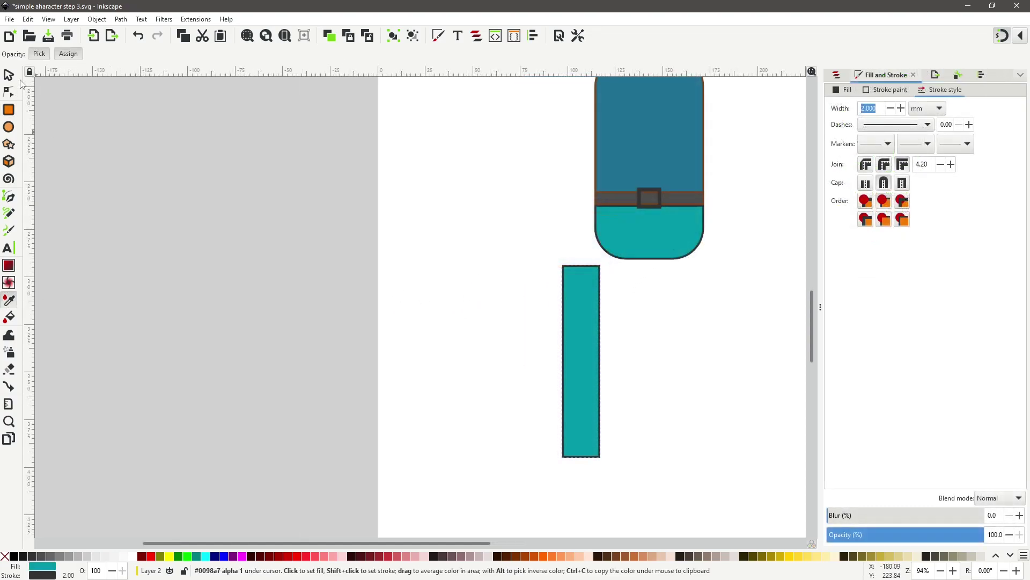
Step: Fully round the ends of the 20.1 × 101.4 mm teal rectangle
left_click(8, 75)
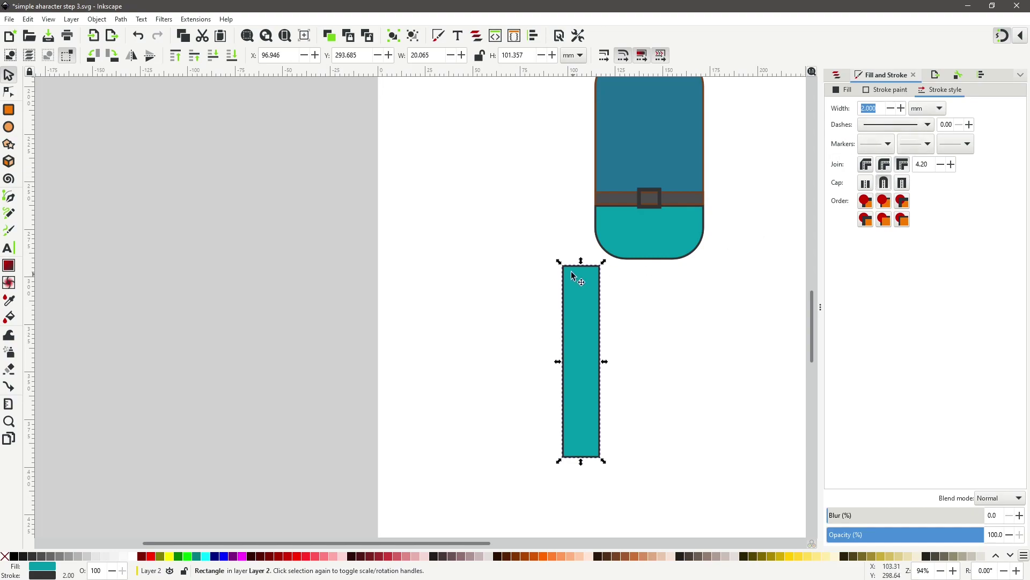
left_click(593, 270)
left_click(10, 96)
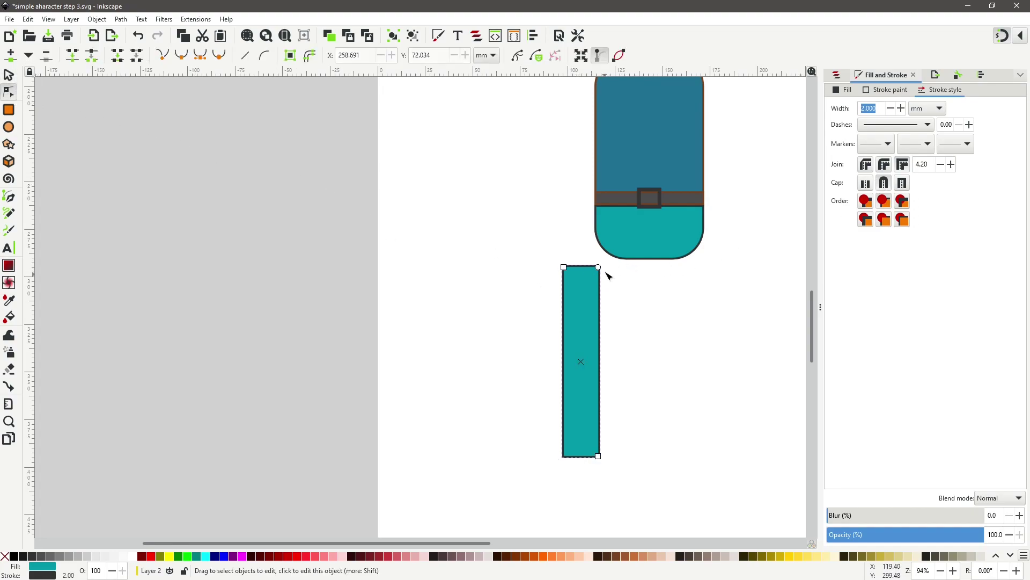
left_click_drag(603, 274, 604, 291)
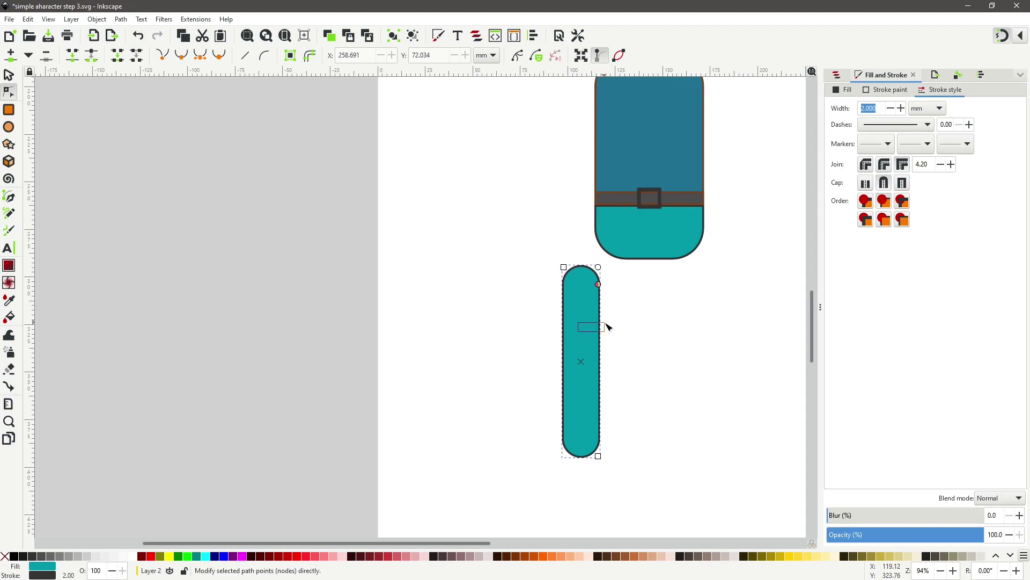
left_click(455, 198)
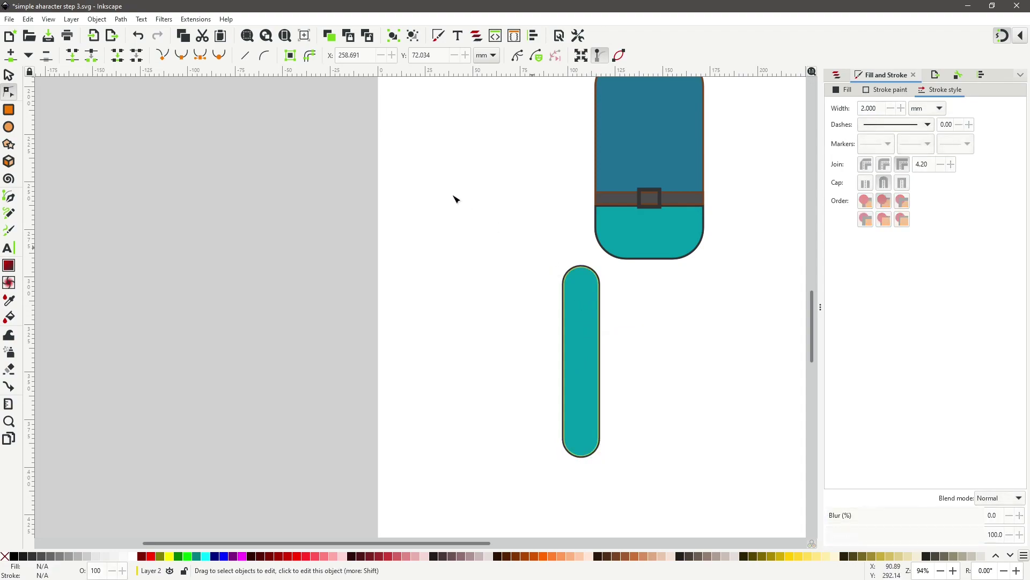
left_click(8, 75)
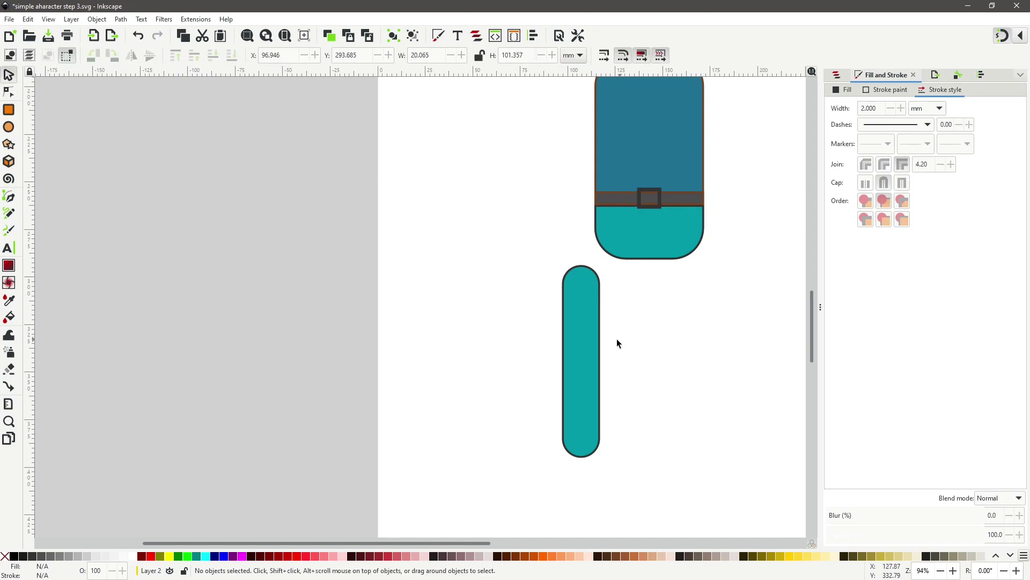
Step: Move the teal leg under the left side of the trousers
left_click(585, 353)
left_click_drag(584, 352, 615, 314)
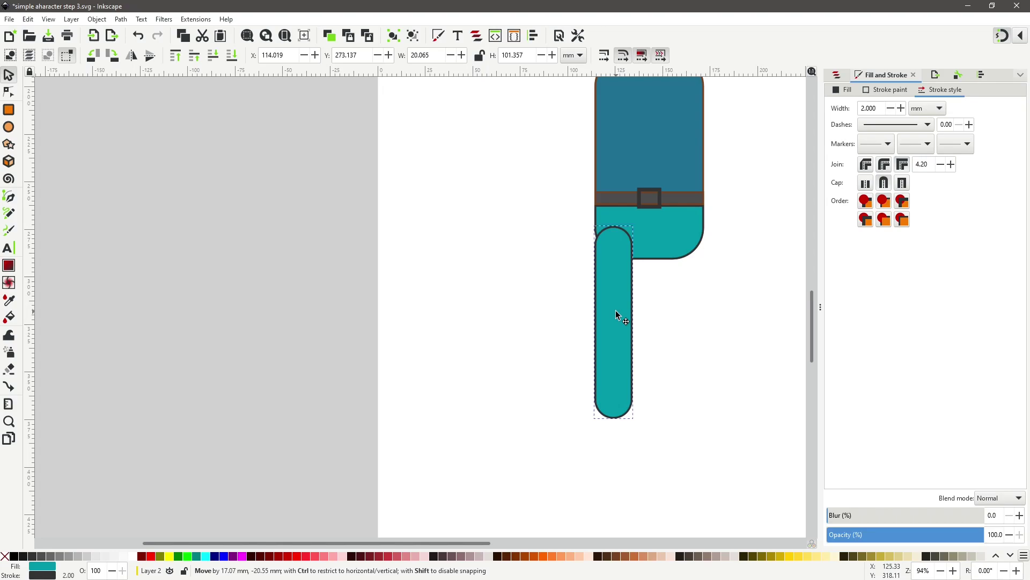
left_click_drag(616, 311, 616, 310)
Step: Duplicate the leg and place the copy under the right side at X 151.278 mm
right_click(616, 310)
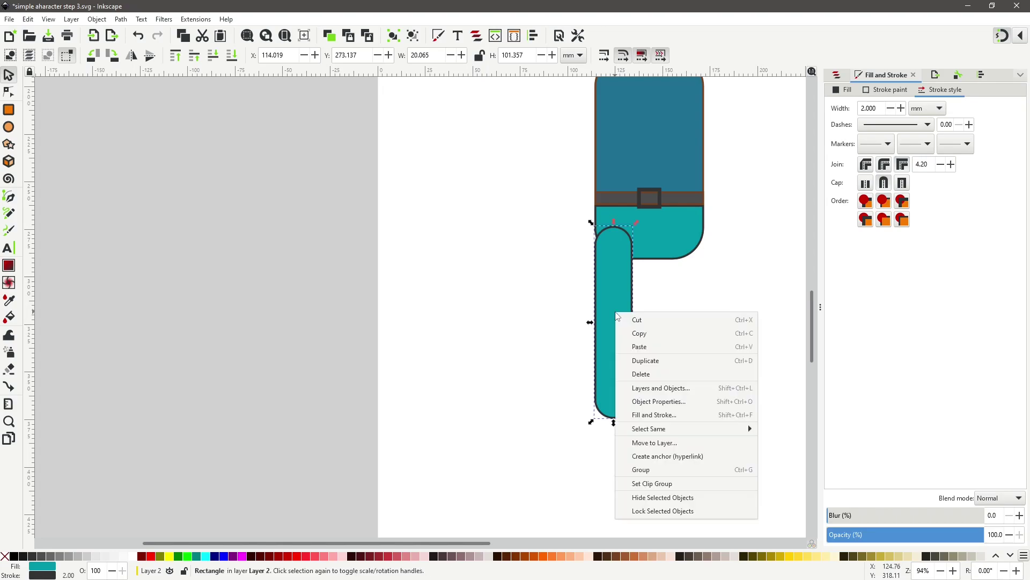
left_click(649, 360)
mouse_move(616, 306)
left_mouse_down()
mouse_move(695, 306)
mouse_move(621, 305)
mouse_move(696, 298)
left_mouse_up()
left_click(757, 317)
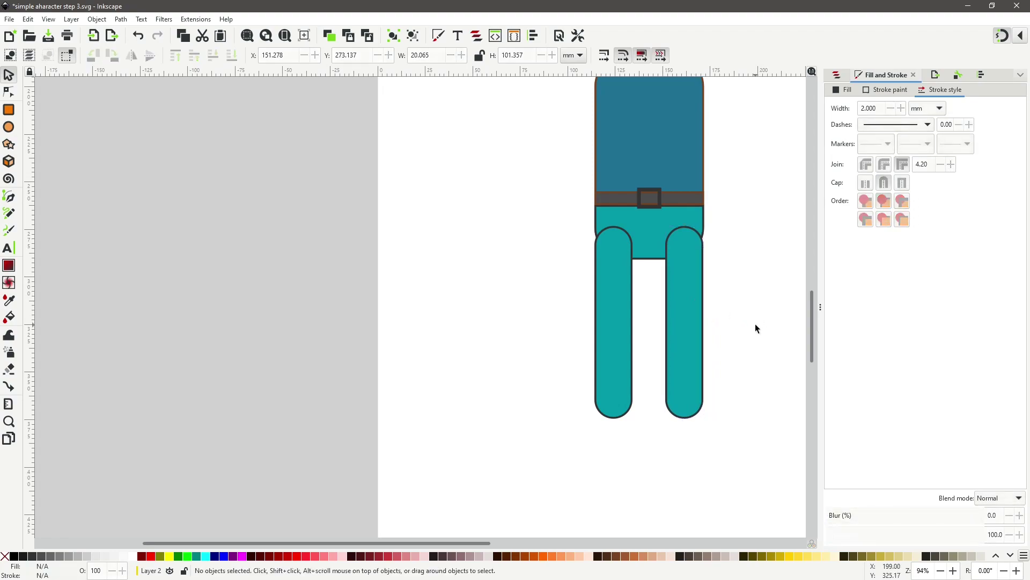
scroll(755, 326, "down", 2)
scroll(753, 324, "up", 5)
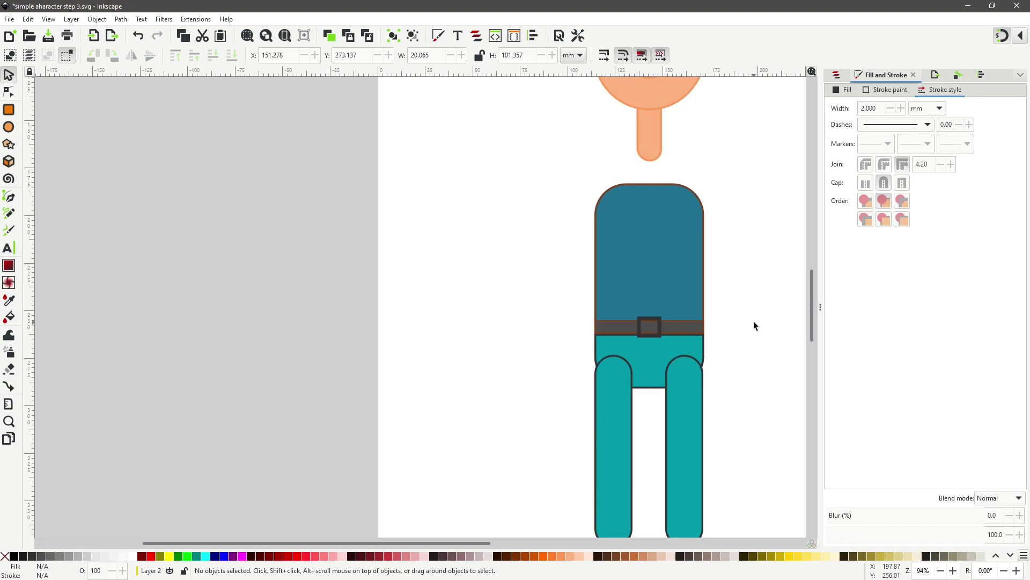
scroll(754, 321, "down", 4)
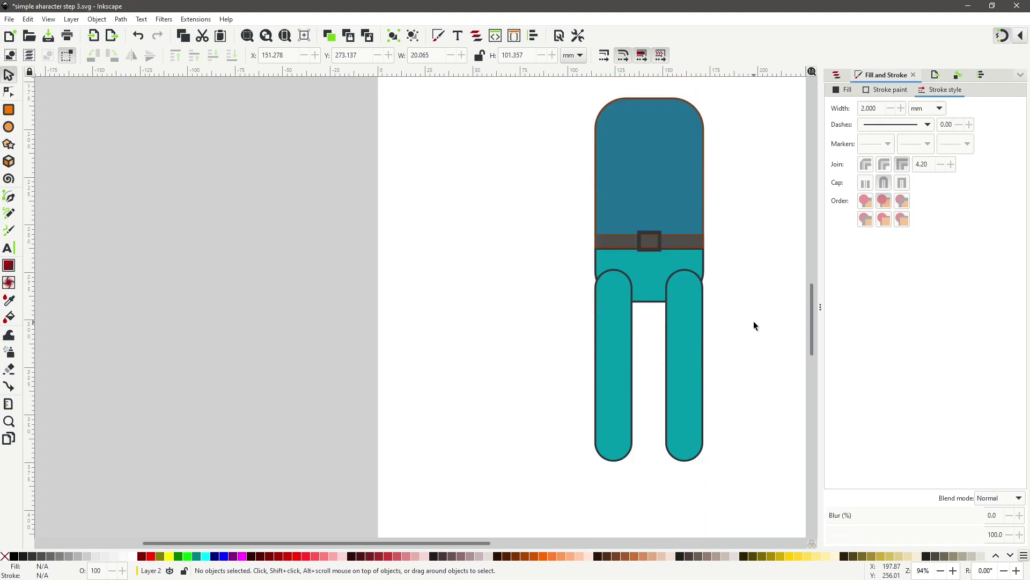
Step: Lower both legs to the bottom so they sit behind the trousers
left_click(611, 309)
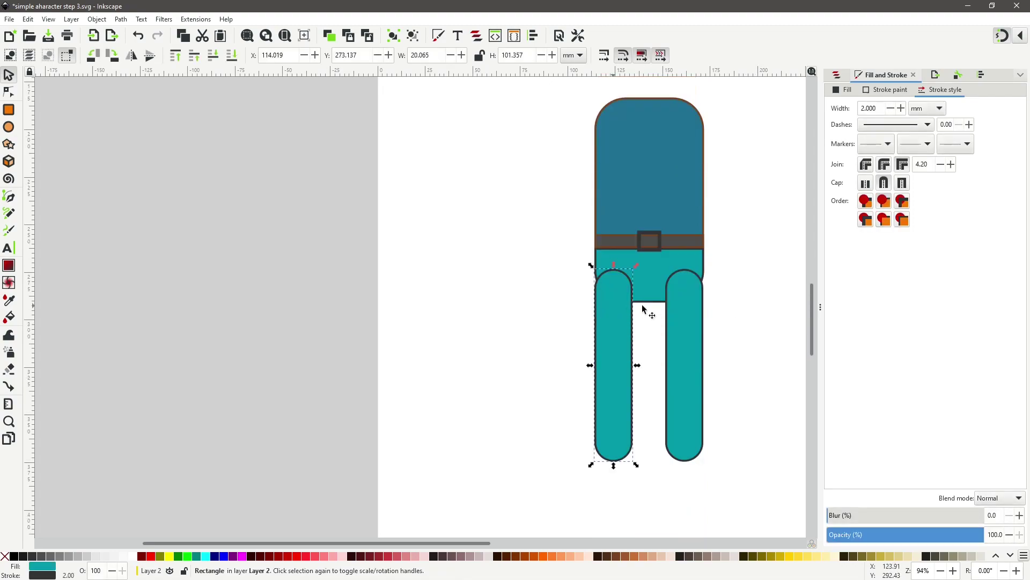
left_click(687, 314, "shift")
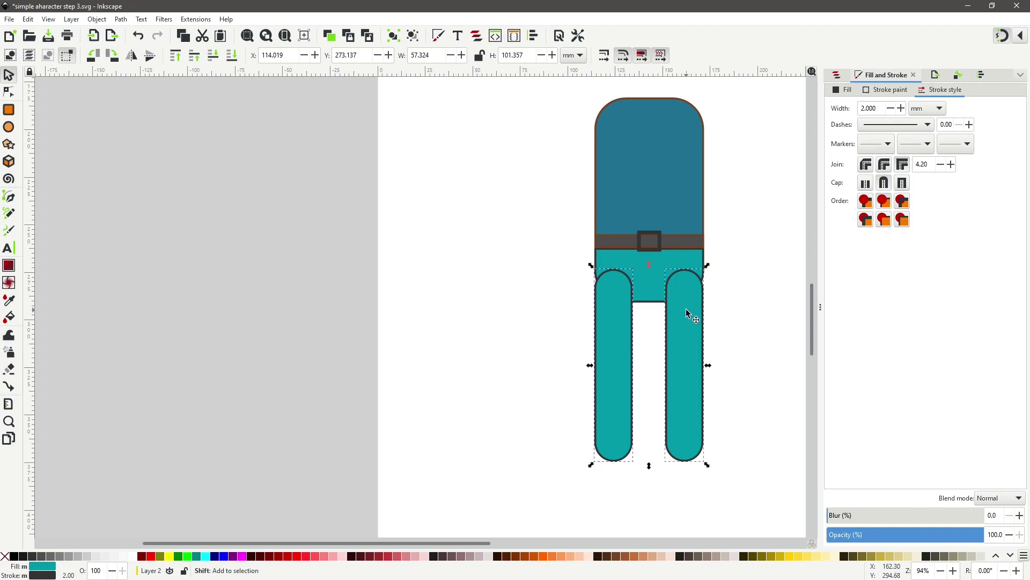
left_click(235, 58)
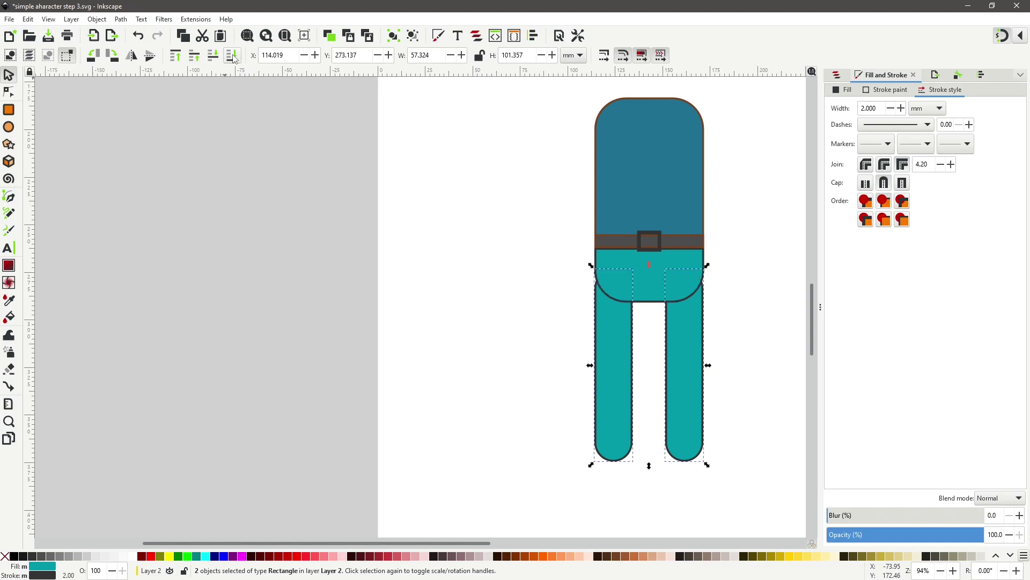
left_click(730, 295)
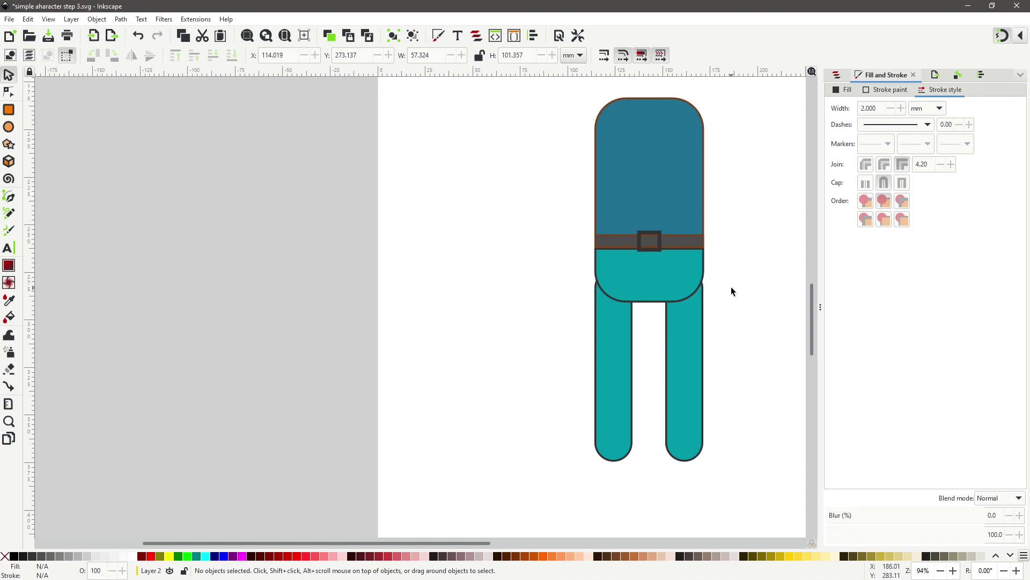
Step: Try widening the left leg, then undo the resize
left_click_drag(812, 307, 795, 327)
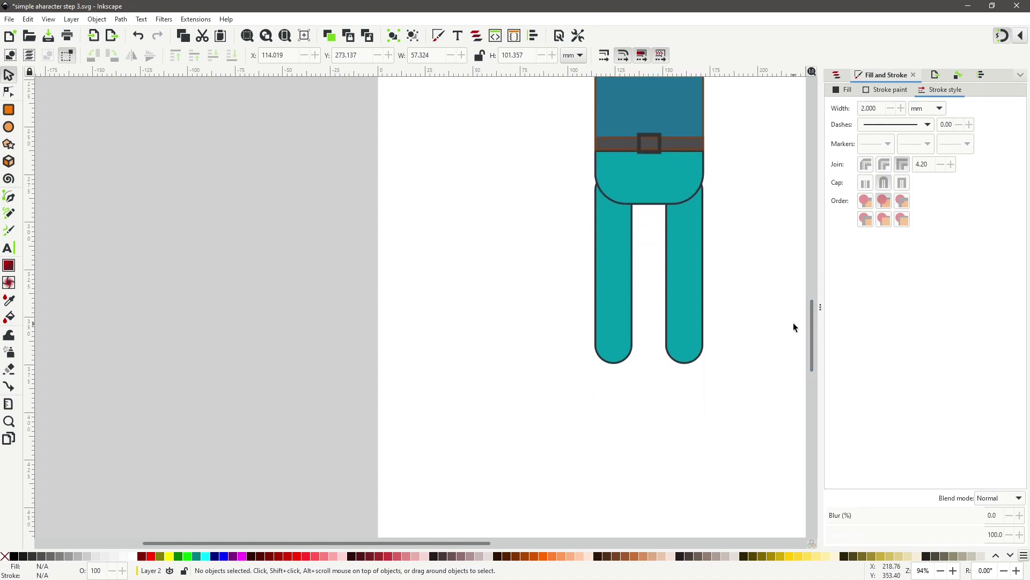
left_click(607, 256)
left_click_drag(633, 268, 626, 267)
key("ctrl+z")
left_click(630, 432)
scroll(650, 442, "down", 4)
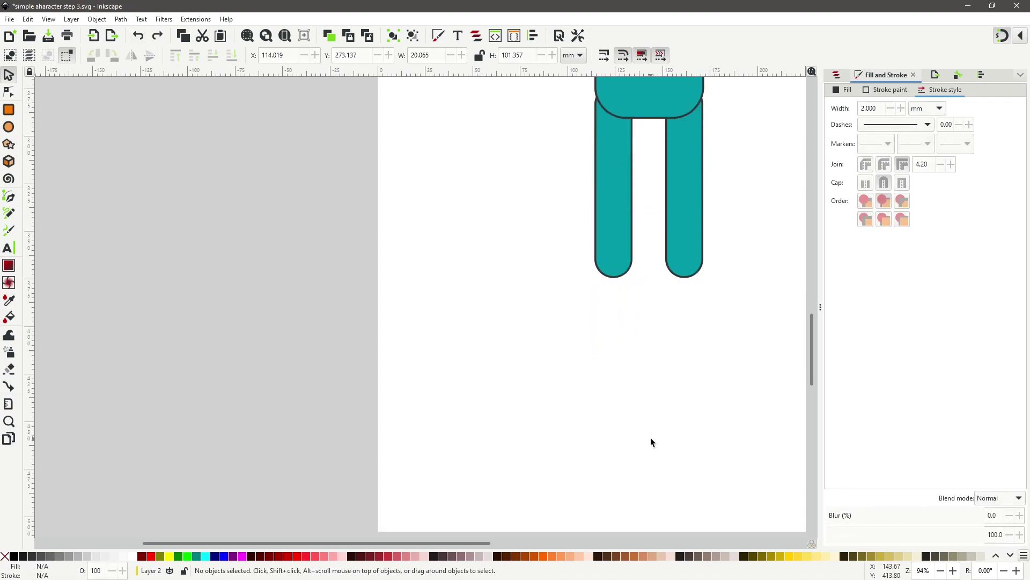
Step: Box-select the shirt, belt, trousers and legs and drag them up to meet the neck
scroll(650, 430, "up", 7)
scroll(769, 404, "down", 3, "ctrl")
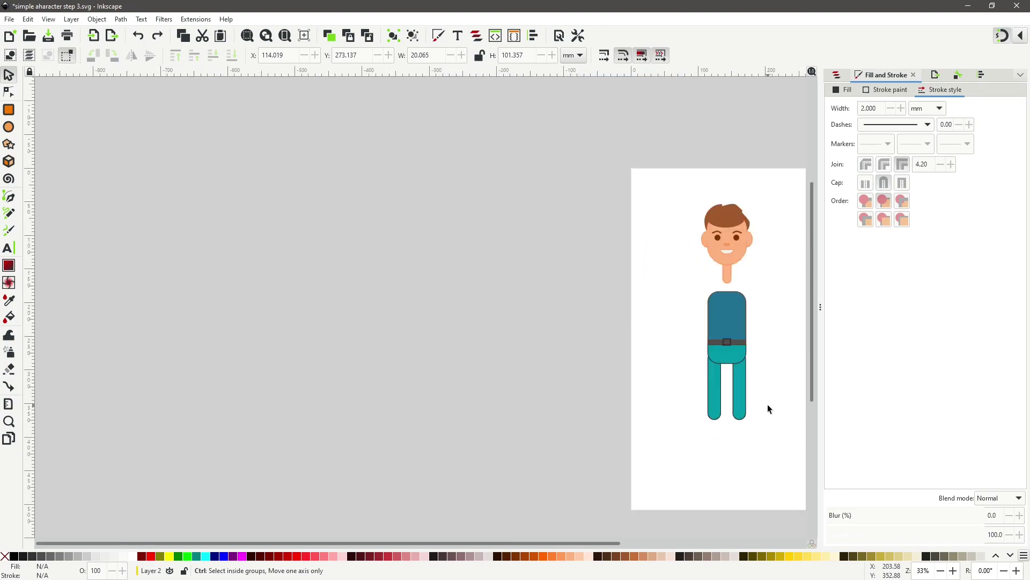
scroll(773, 406, "up", 1, "ctrl")
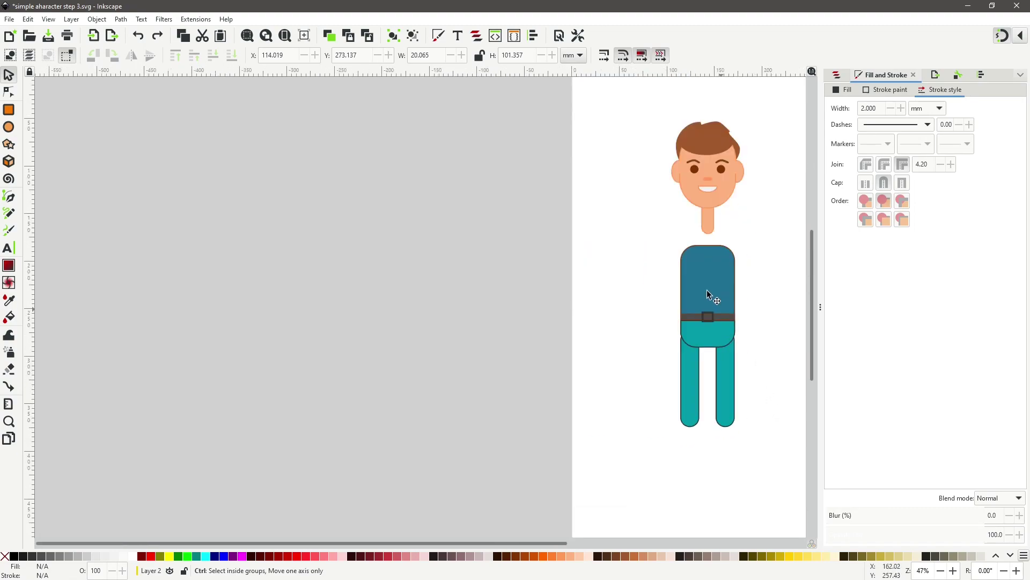
left_click(703, 319, "ctrl")
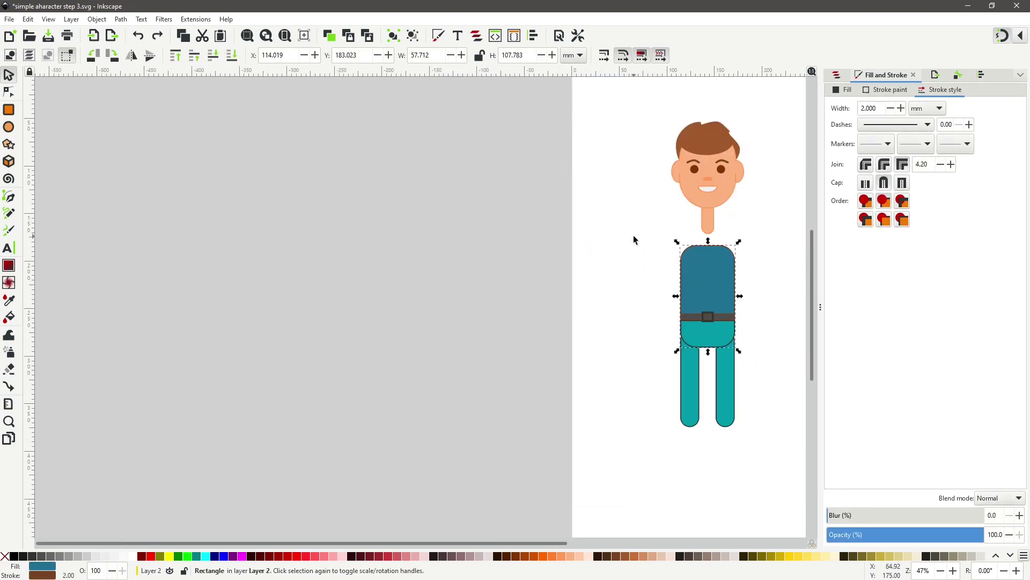
left_click_drag(633, 239, 749, 463)
left_click_drag(717, 290, 703, 257)
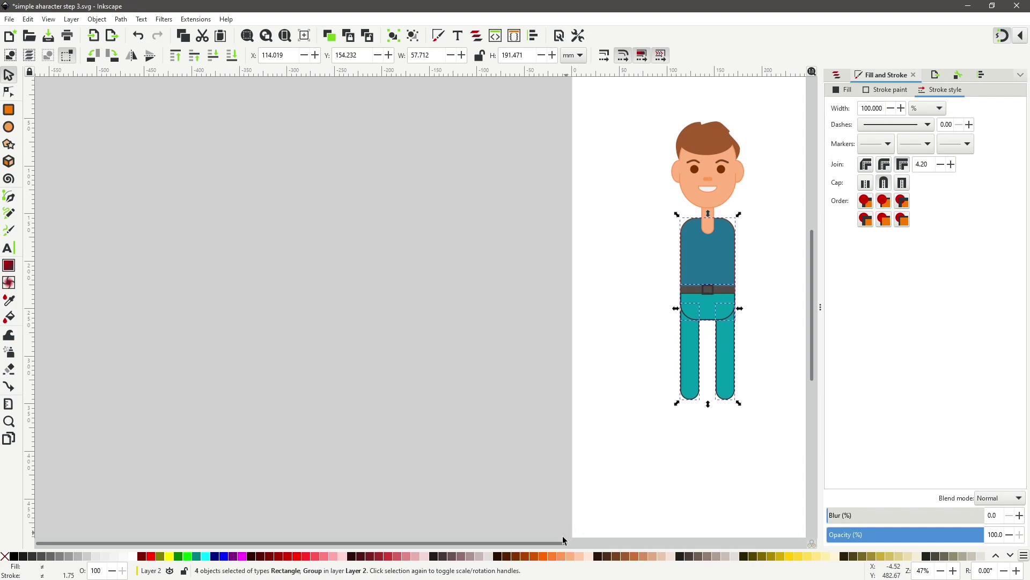
left_click_drag(562, 541, 677, 517)
left_click(618, 336)
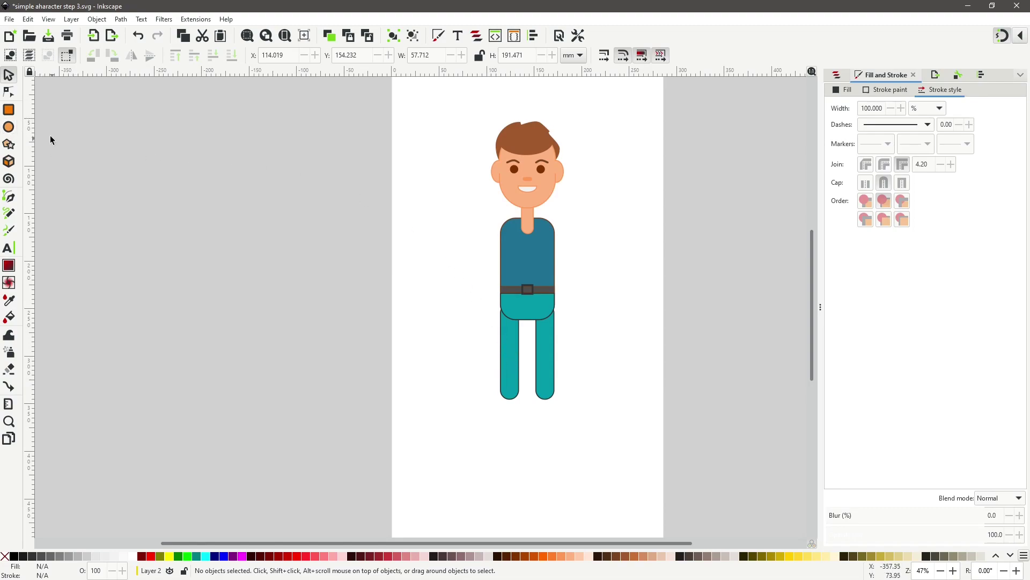
Step: Draw a tall rounded rectangle and rotate it about 45° into a diagonal arm beside the shirt
left_click(9, 111)
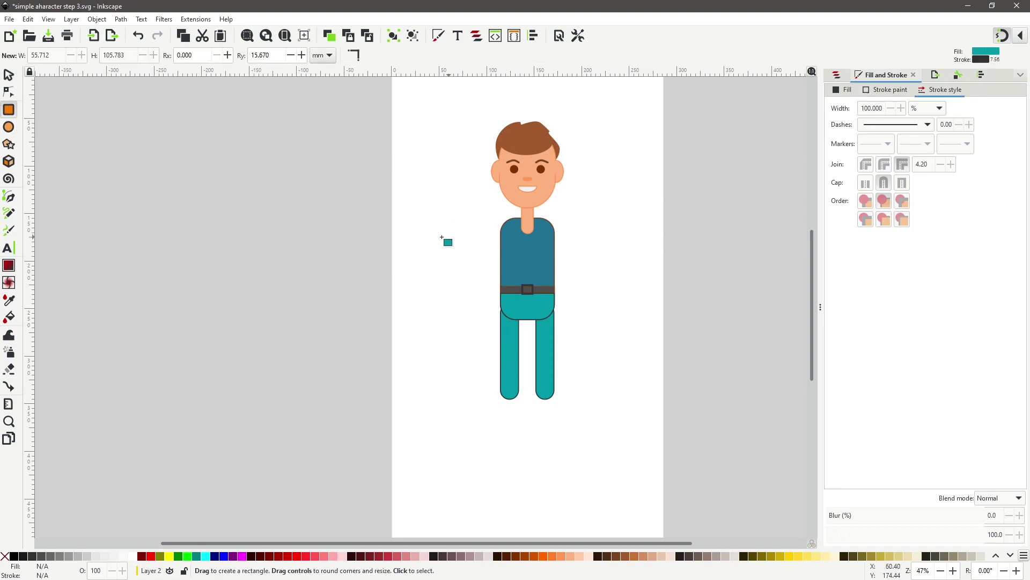
left_click_drag(424, 229, 438, 324)
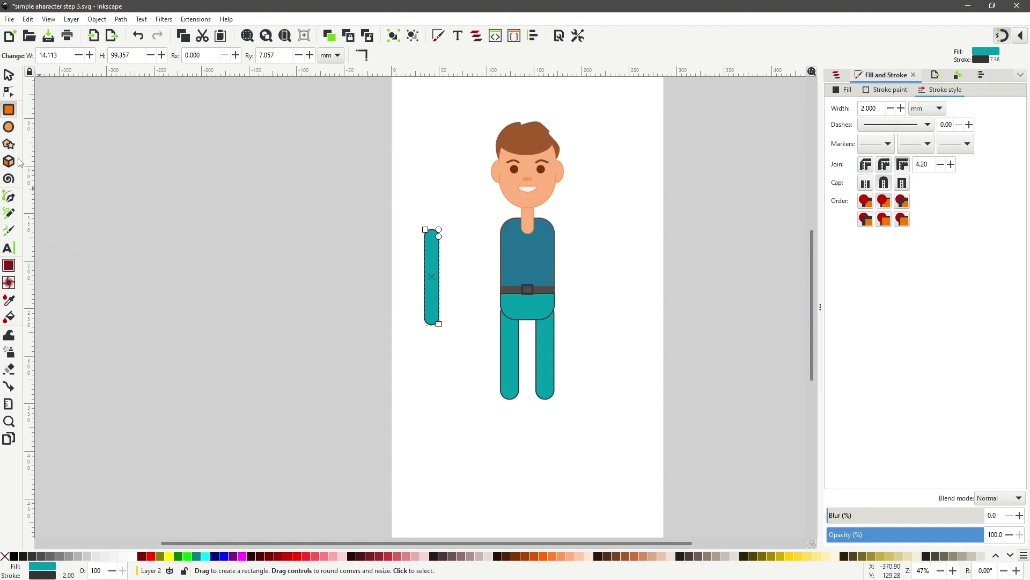
left_click(9, 75)
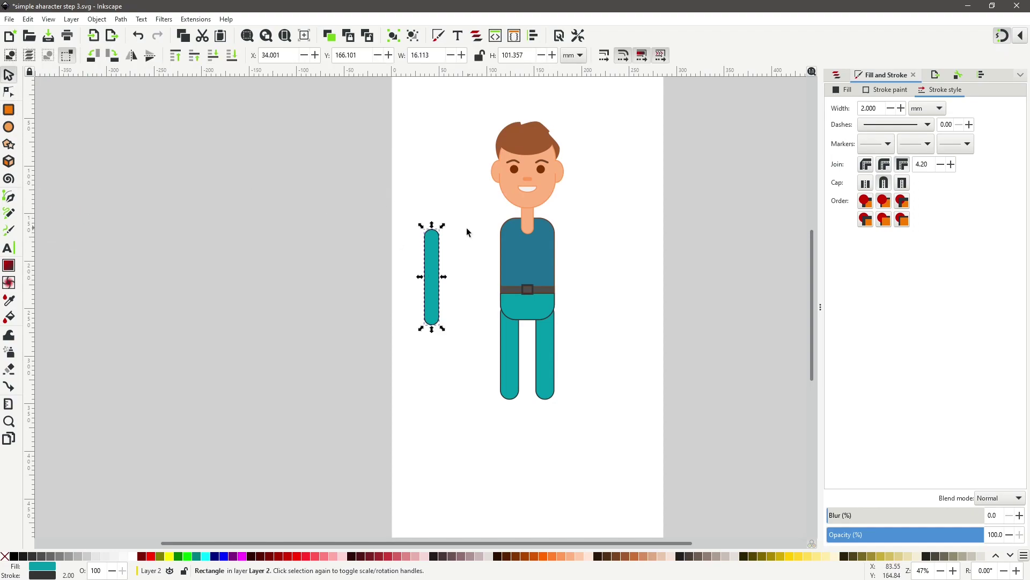
left_click(438, 248)
left_click_drag(444, 226, 410, 227)
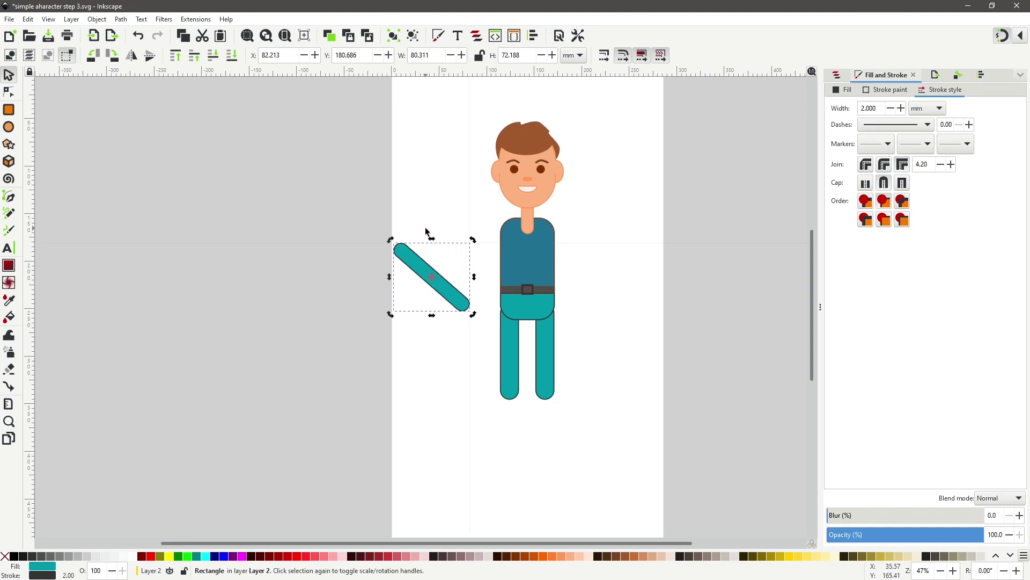
left_click_drag(432, 277, 597, 255)
left_click(422, 271)
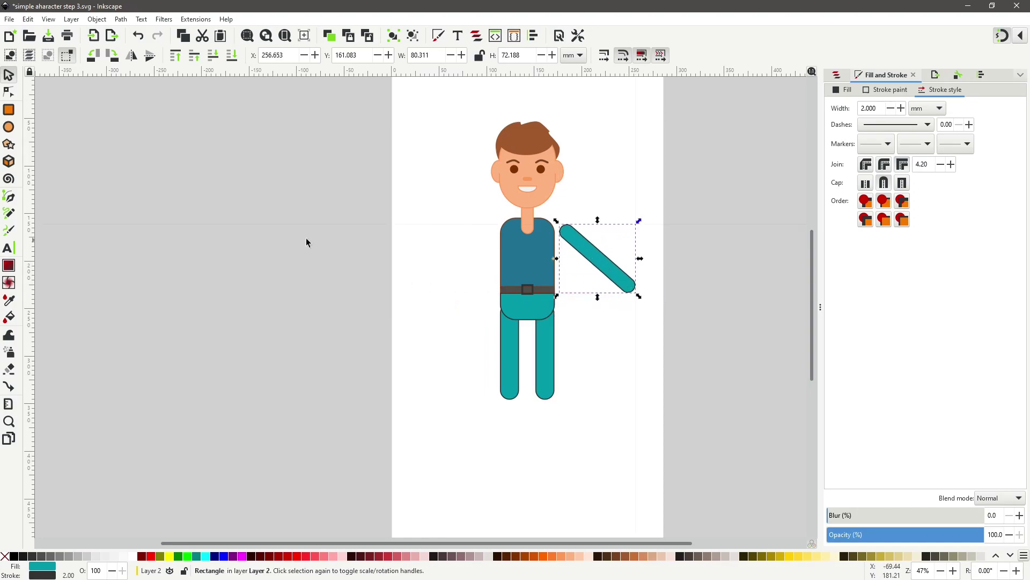
Step: Copy the shirt's teal-blue fill and brown stroke onto the arm, then overlap it with the shoulder
left_click(8, 300)
left_click(517, 271)
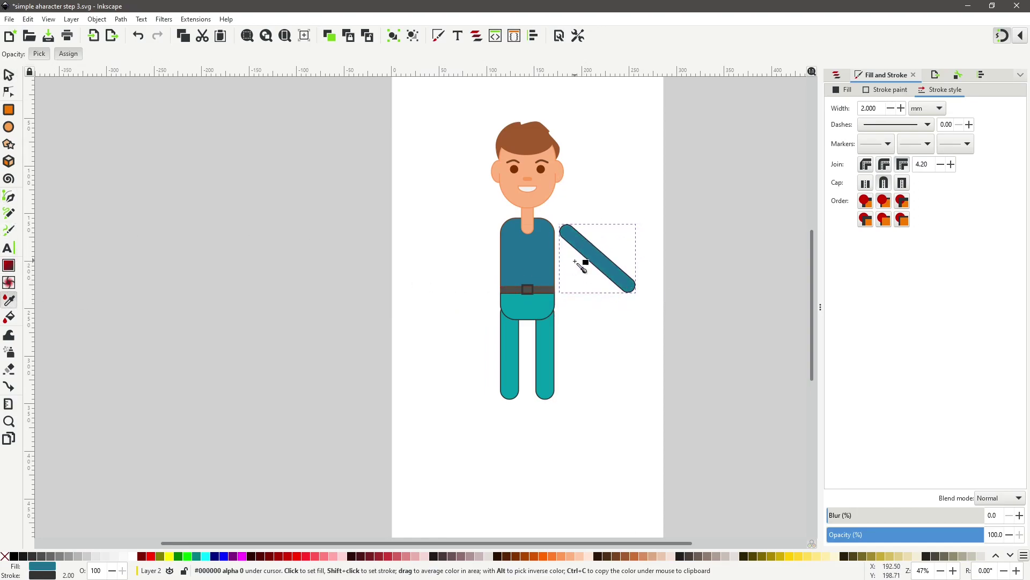
scroll(582, 260, "up", 4)
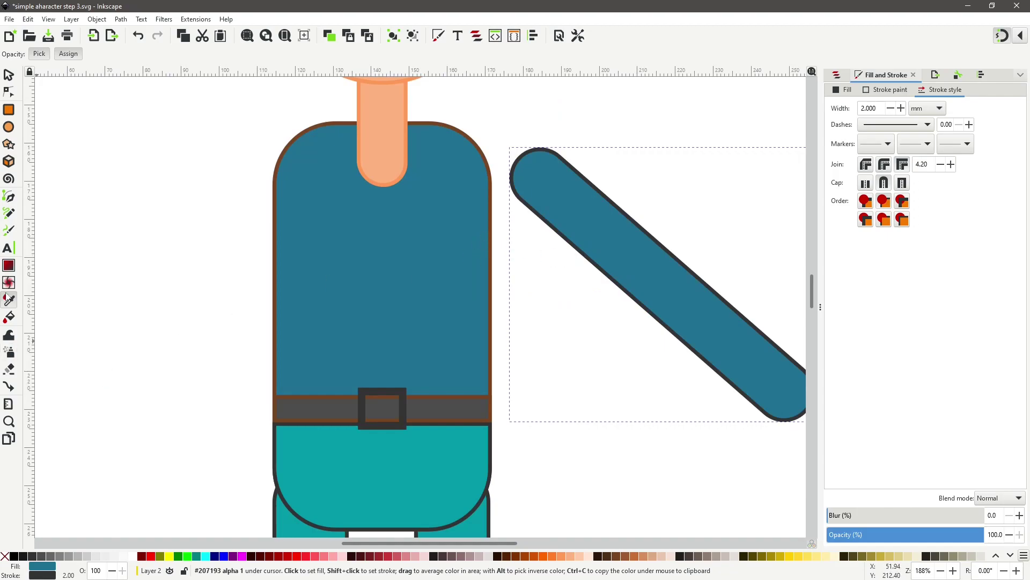
left_click(499, 270)
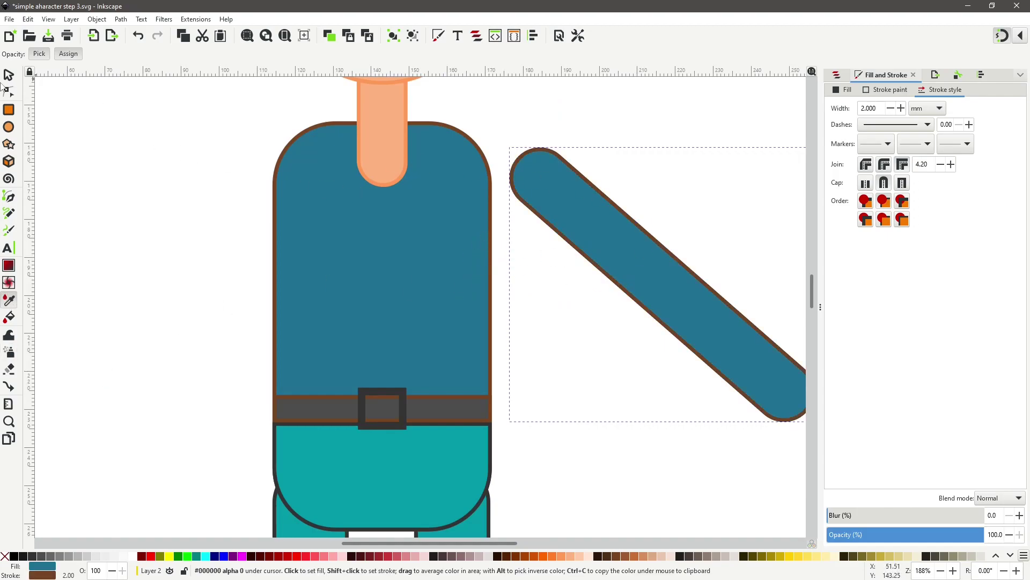
left_click(8, 75)
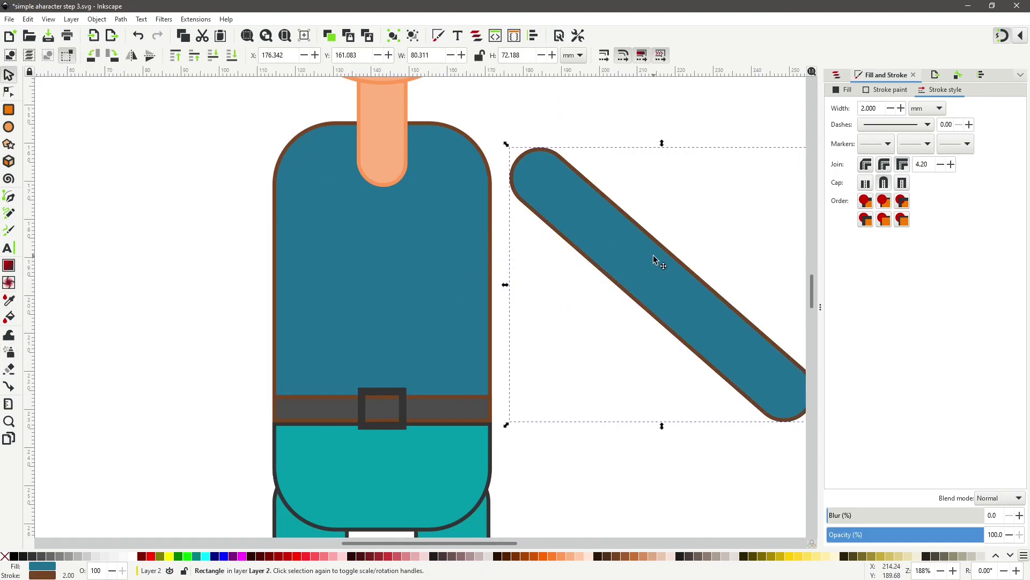
left_click_drag(658, 264, 569, 244)
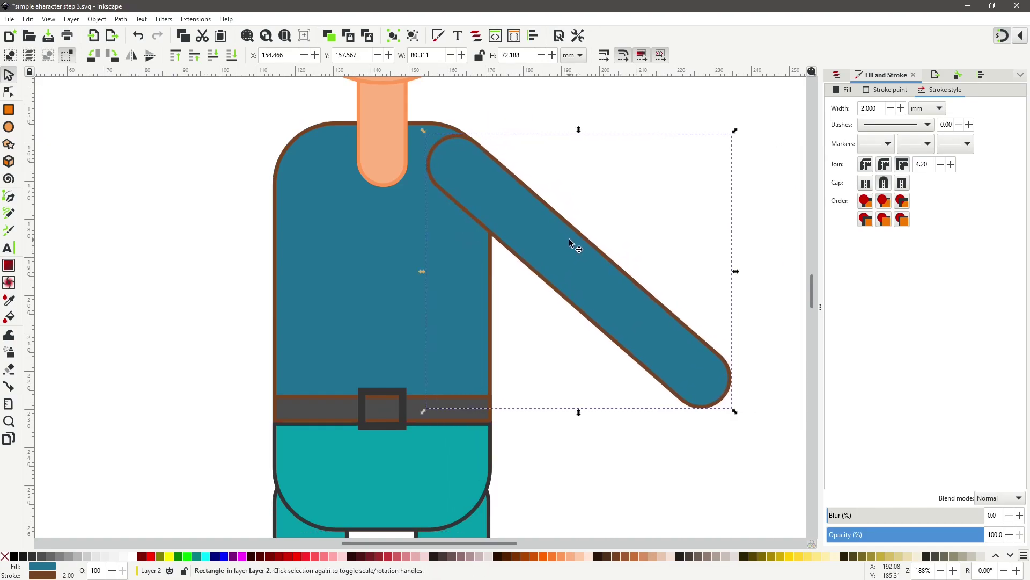
Step: Duplicate the arm, flip the copy horizontally, and place it on the opposite shoulder
right_click(565, 244)
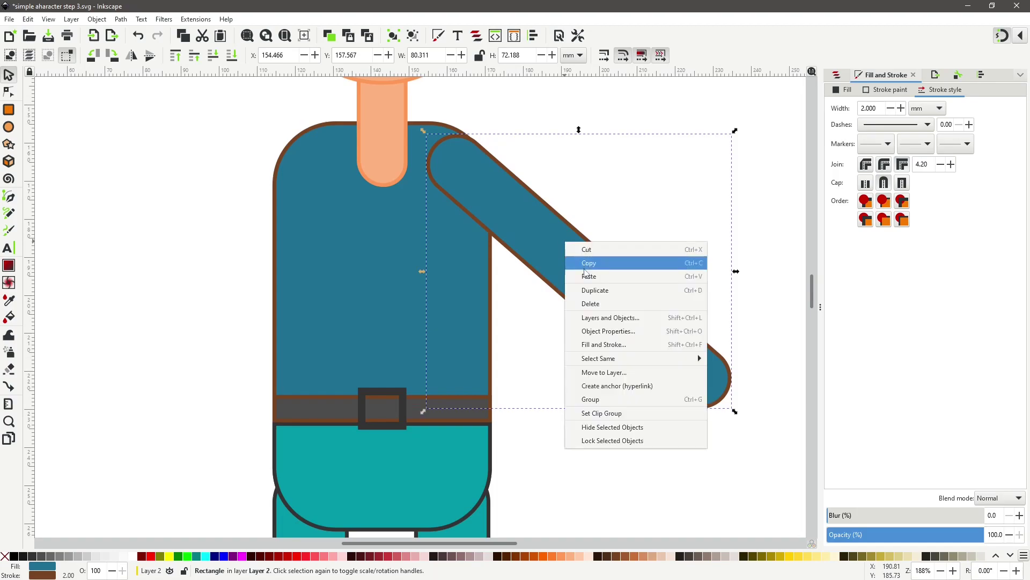
left_click(597, 288)
left_click_drag(566, 259, 183, 249)
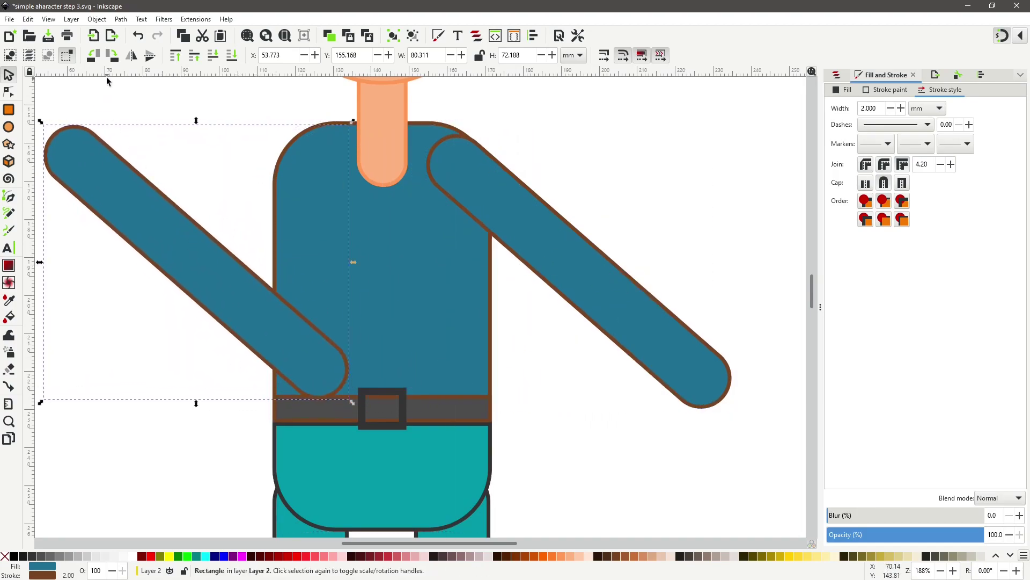
left_click(132, 56)
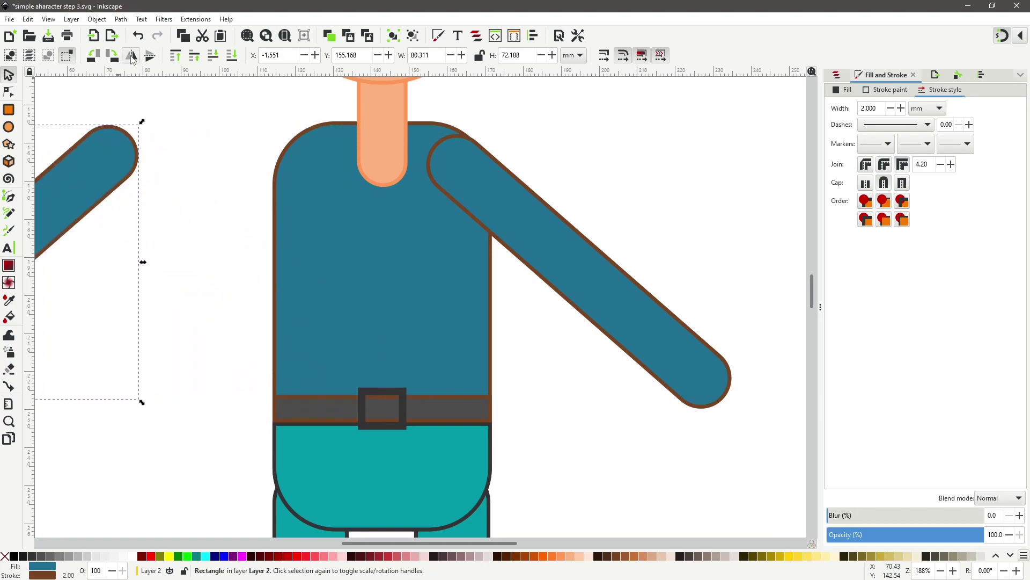
left_click_drag(70, 175, 277, 192)
left_click(484, 198, "shift")
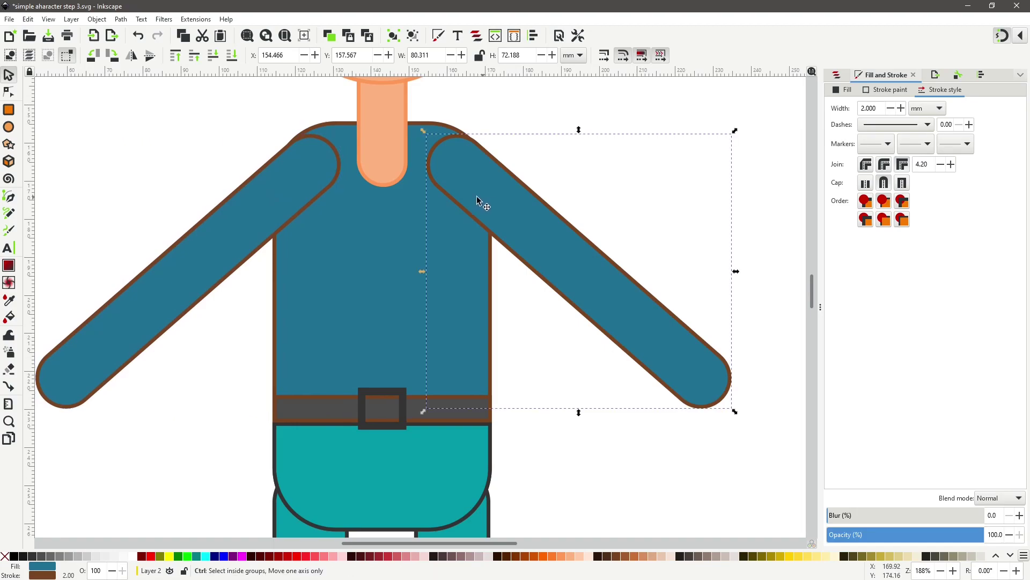
Step: Select the left and right arms and group them
left_click(390, 270, "shift")
left_click(574, 98)
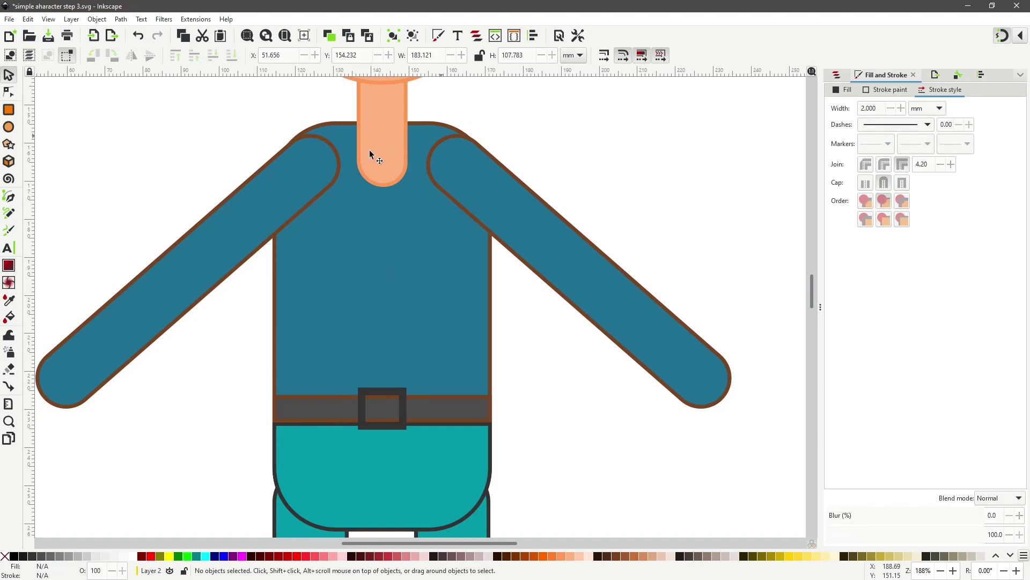
left_click(311, 170)
left_click(476, 189, "shift")
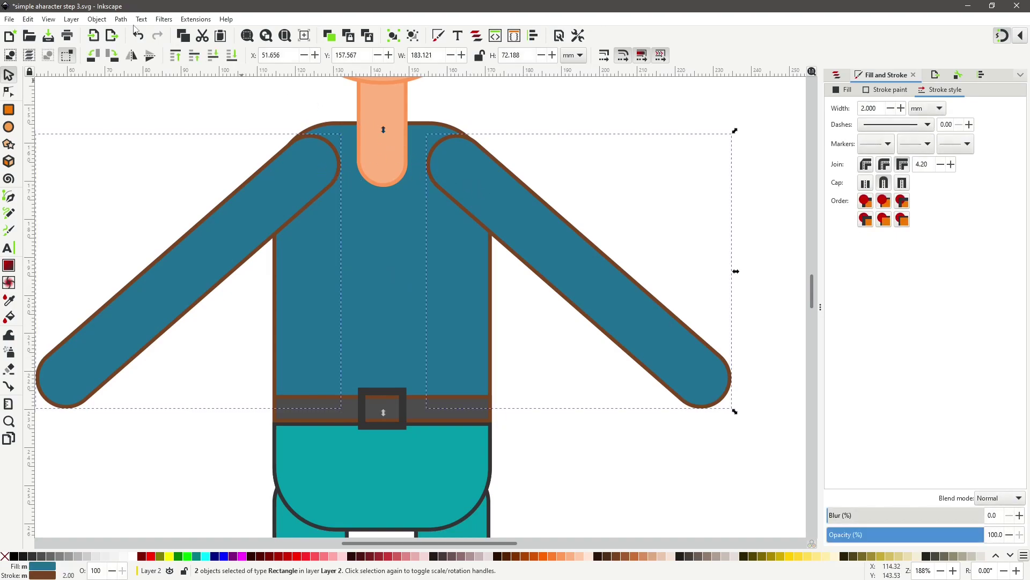
left_click(97, 19)
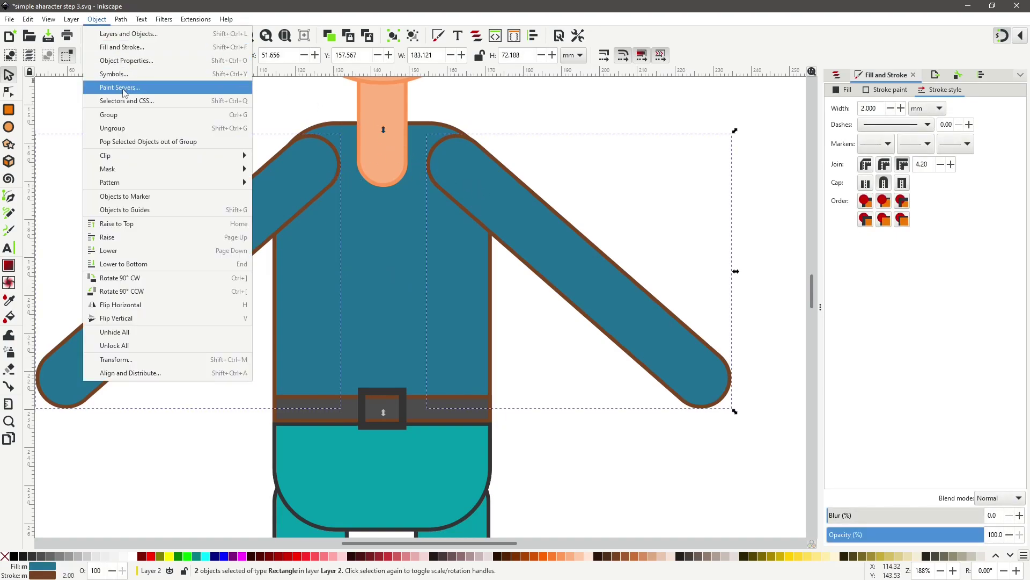
left_click(108, 115)
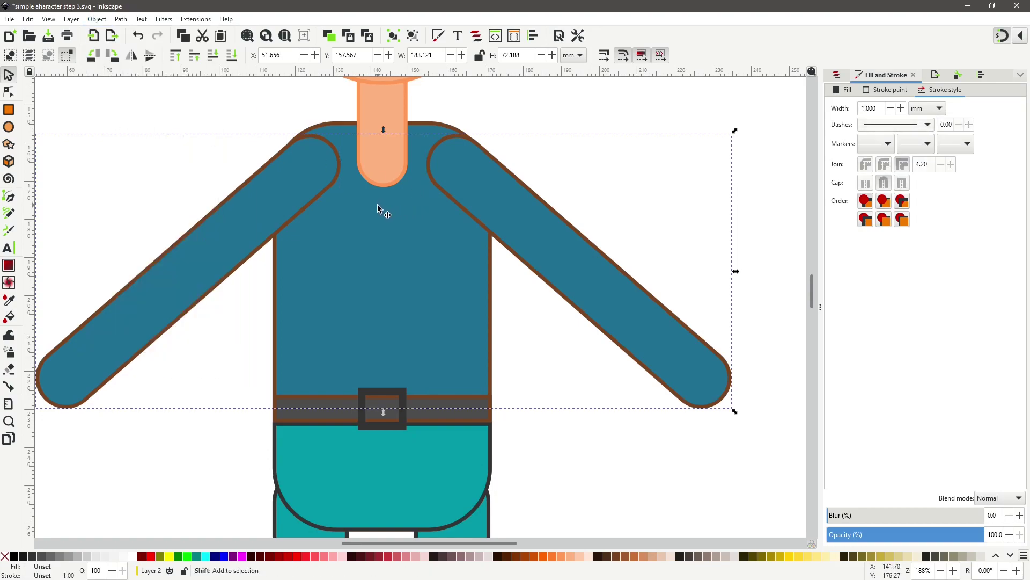
Step: Centre the shirt and the arm group on a common vertical axis with Align and Distribute
left_click(349, 127, "shift")
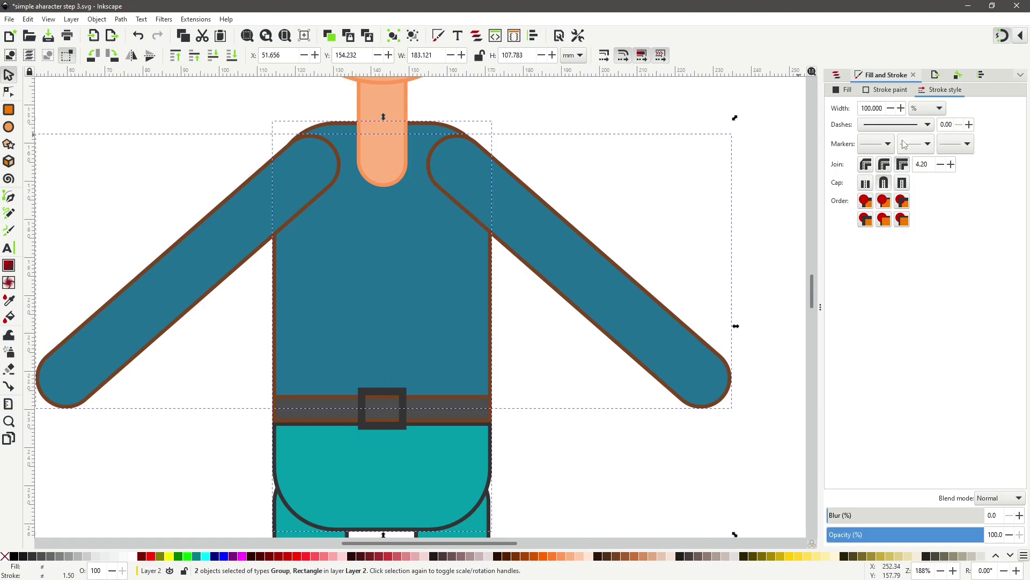
left_click(981, 75)
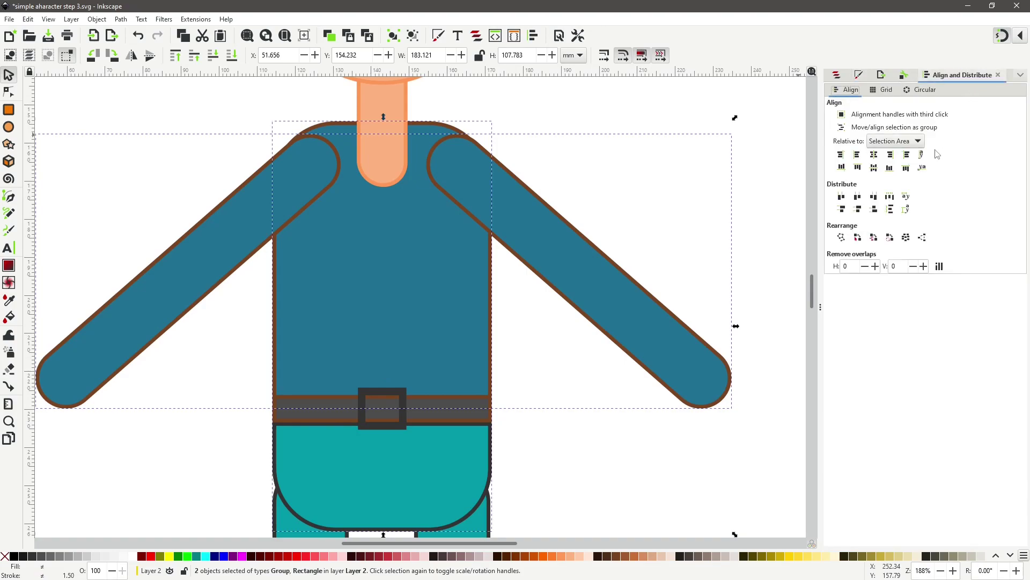
left_click(874, 155)
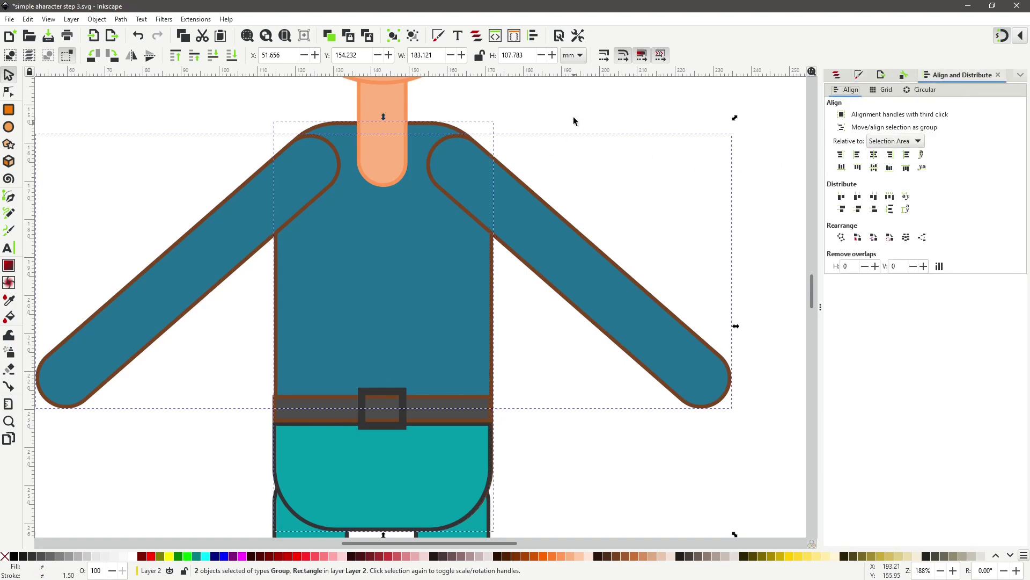
key("Escape")
Step: Ungroup the arms back into two separate arms
left_click(260, 179)
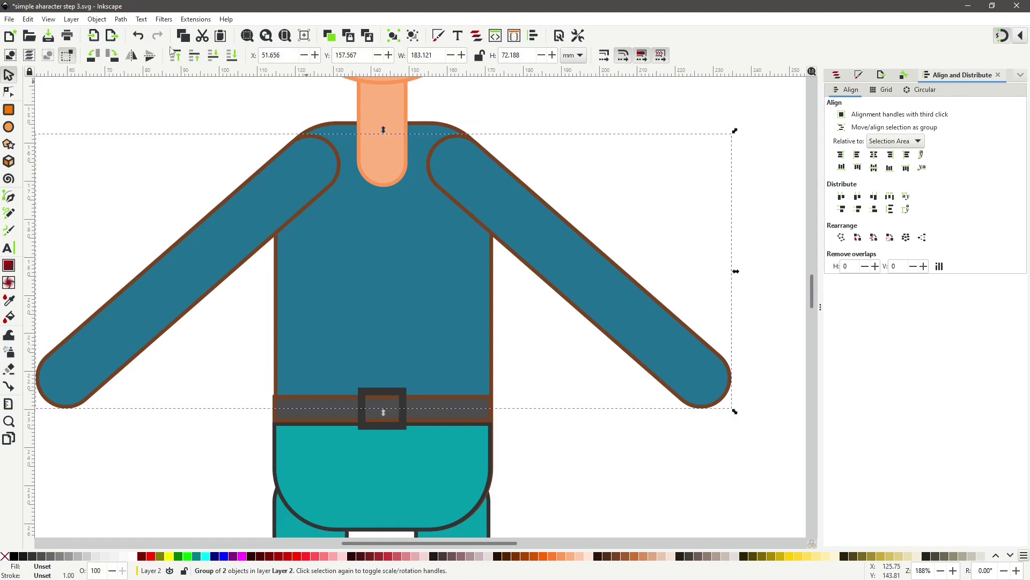
left_click(97, 20)
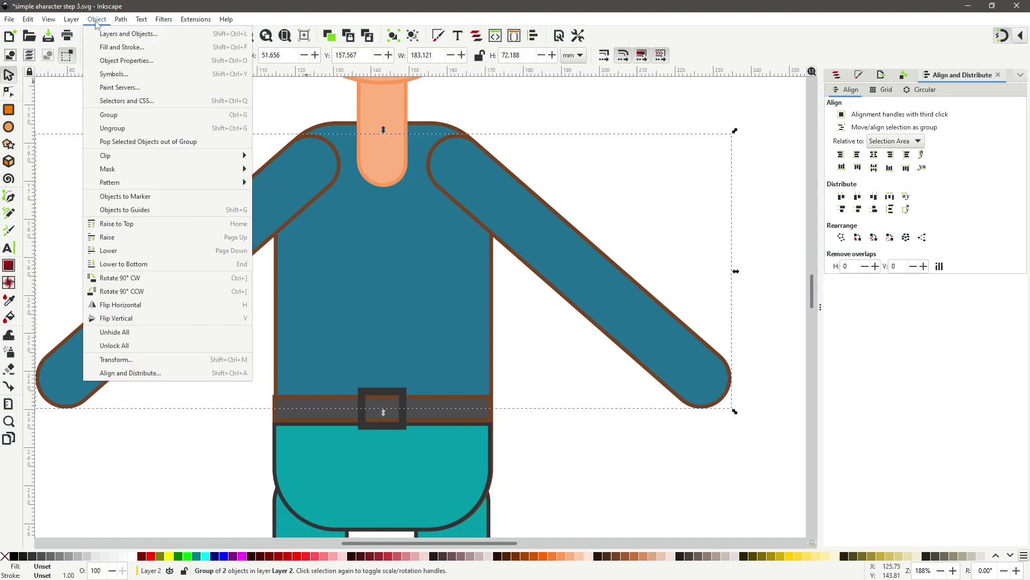
left_click(118, 129)
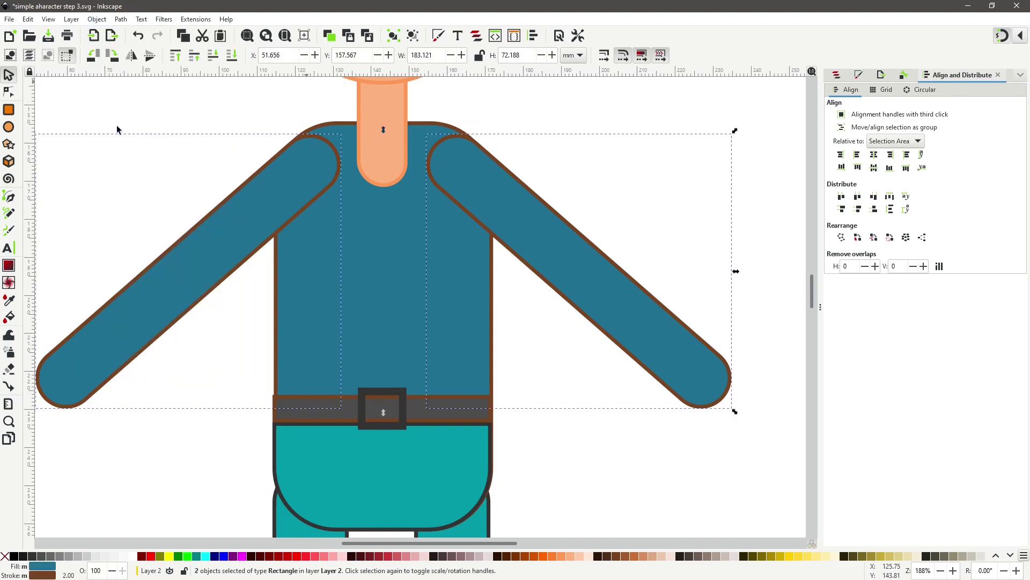
left_click(775, 183)
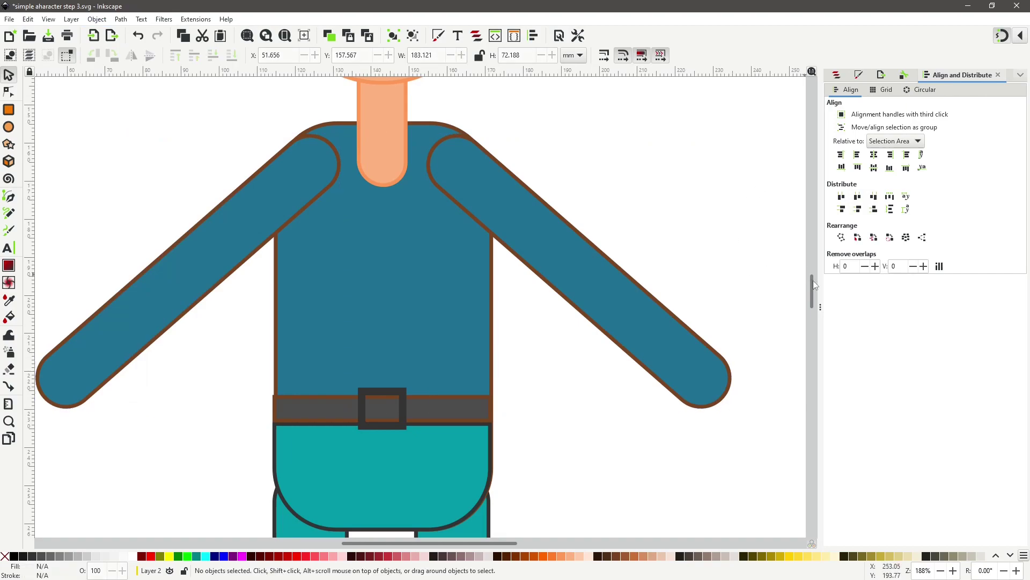
Step: Draw a closed bowl-shaped curve from beside the left leg to the gap between the legs
scroll(812, 299, "down", 3)
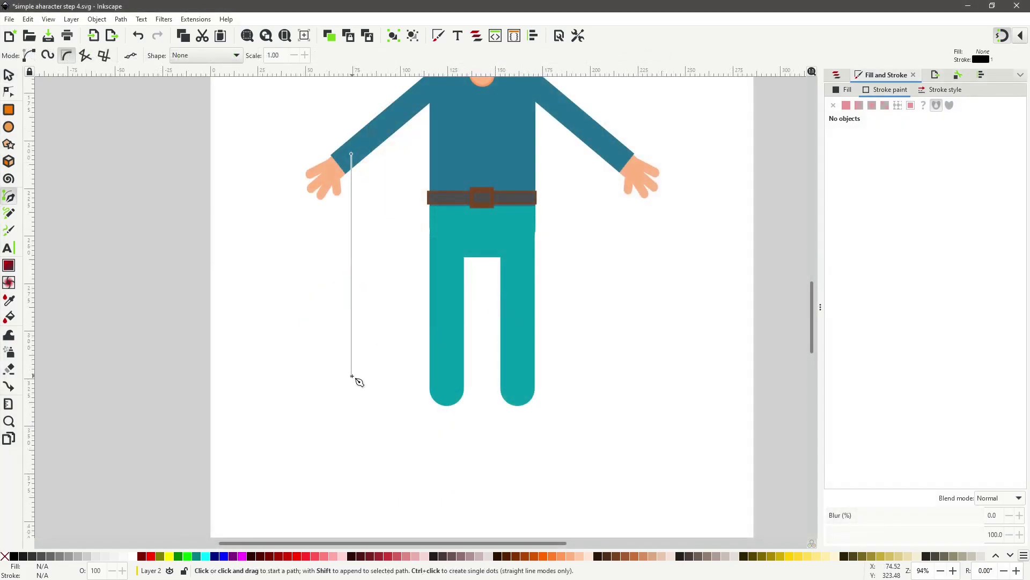
left_click(353, 372)
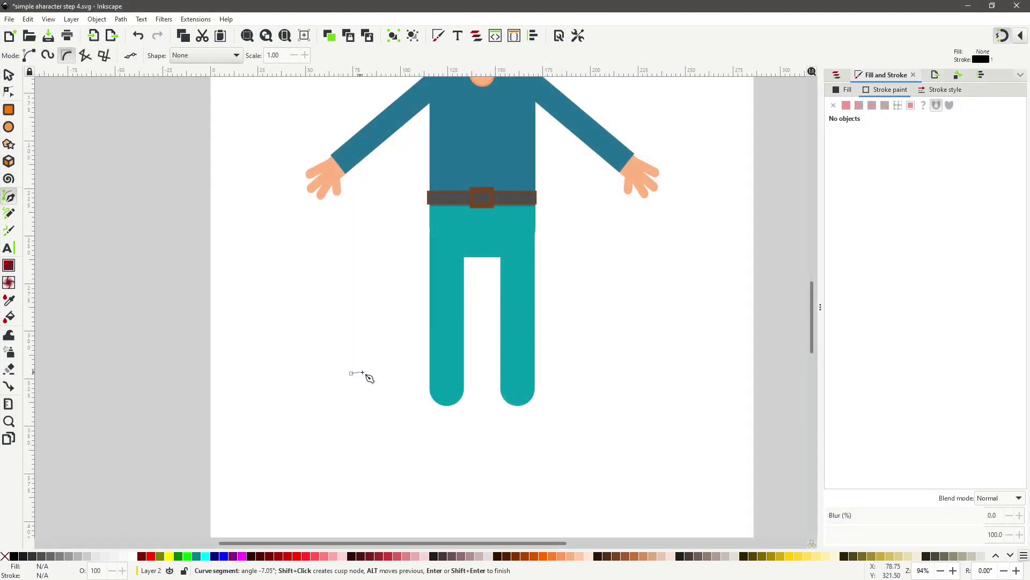
left_click(483, 372)
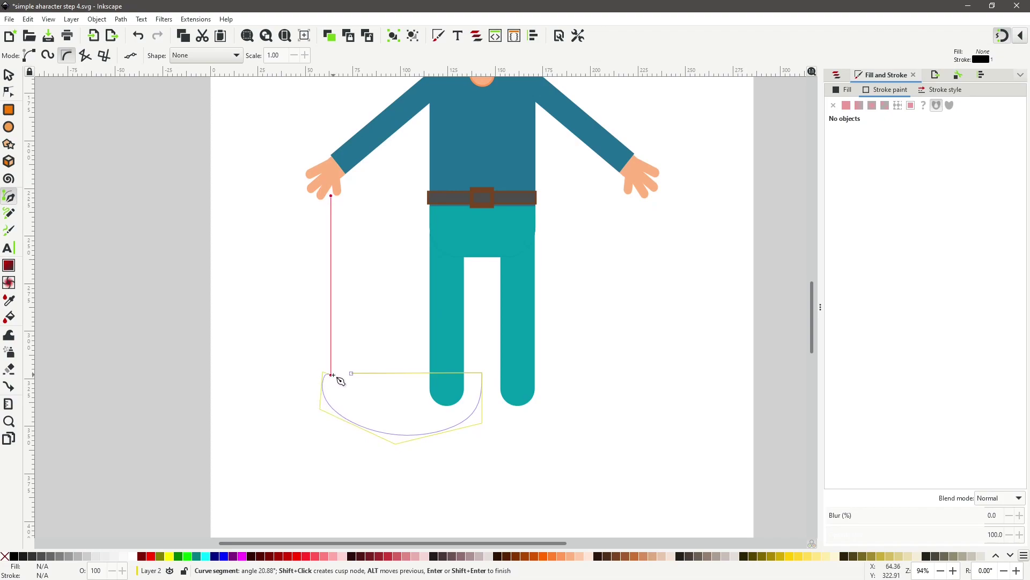
left_click(353, 375)
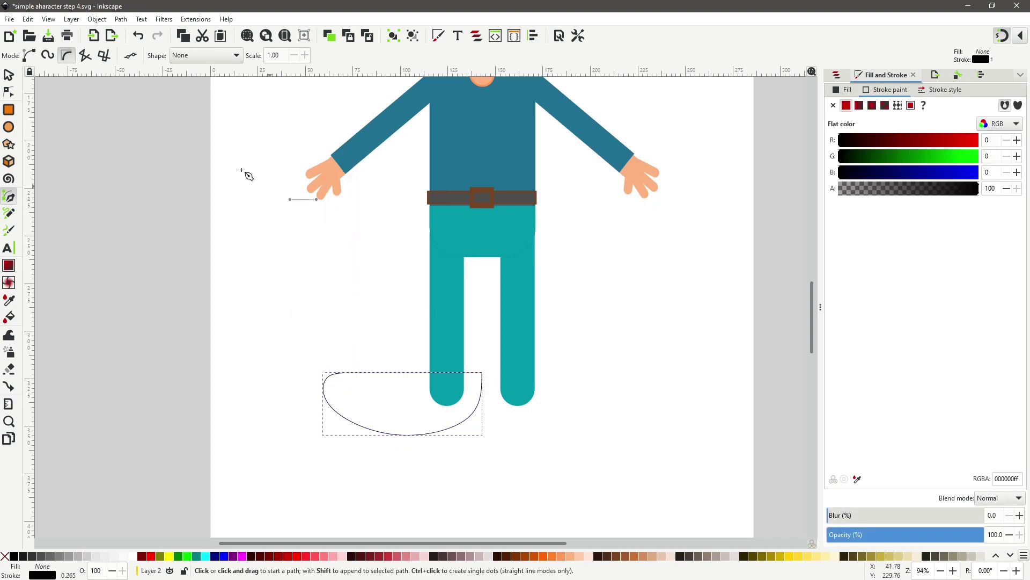
Step: Subtract the bowl curve from the left trouser leg with Path > Difference, leaving a flat bottom
left_click(9, 76)
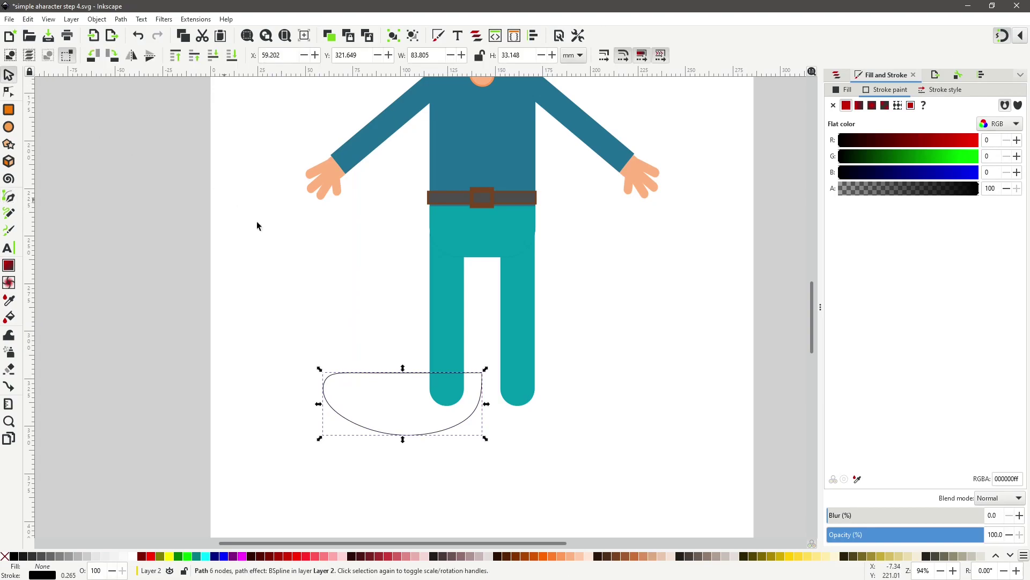
left_click(446, 332)
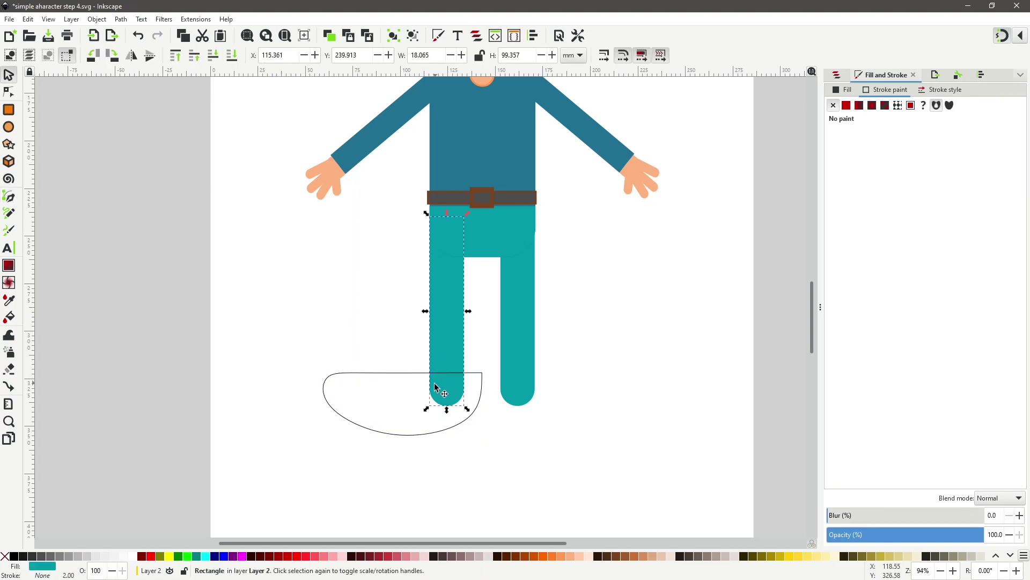
left_click(393, 376, "shift")
left_click(119, 19)
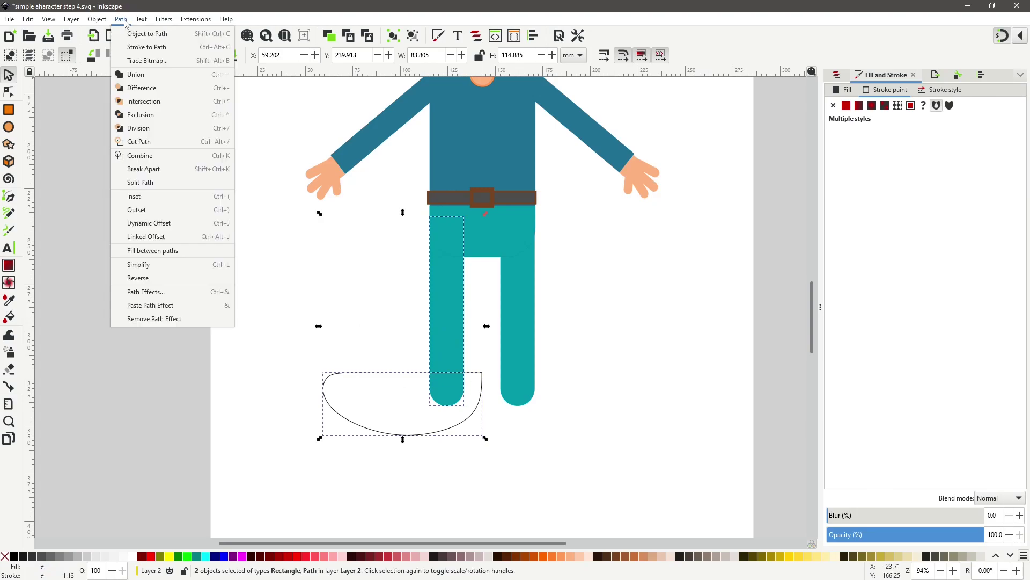
left_click(142, 88)
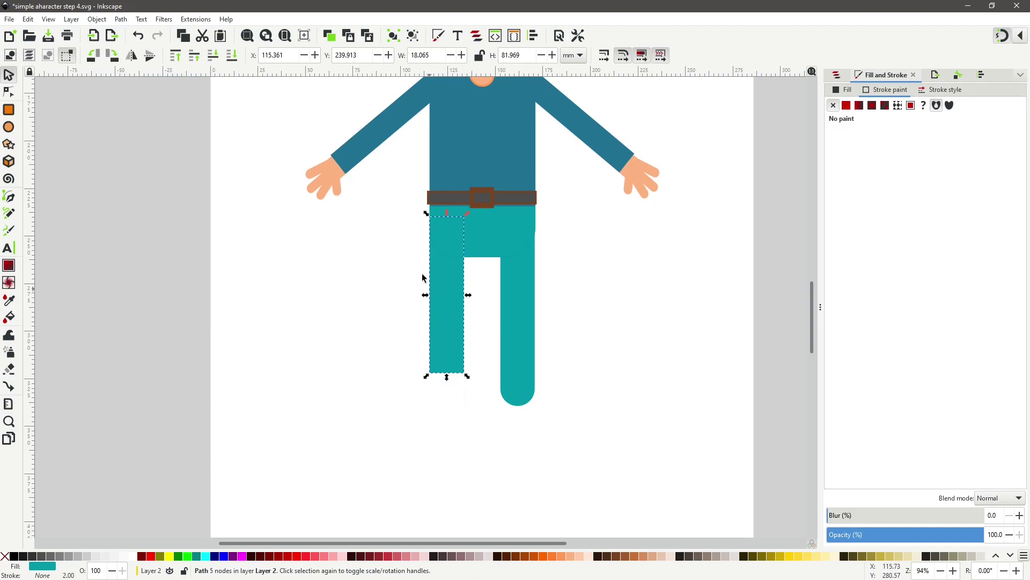
left_click(292, 271)
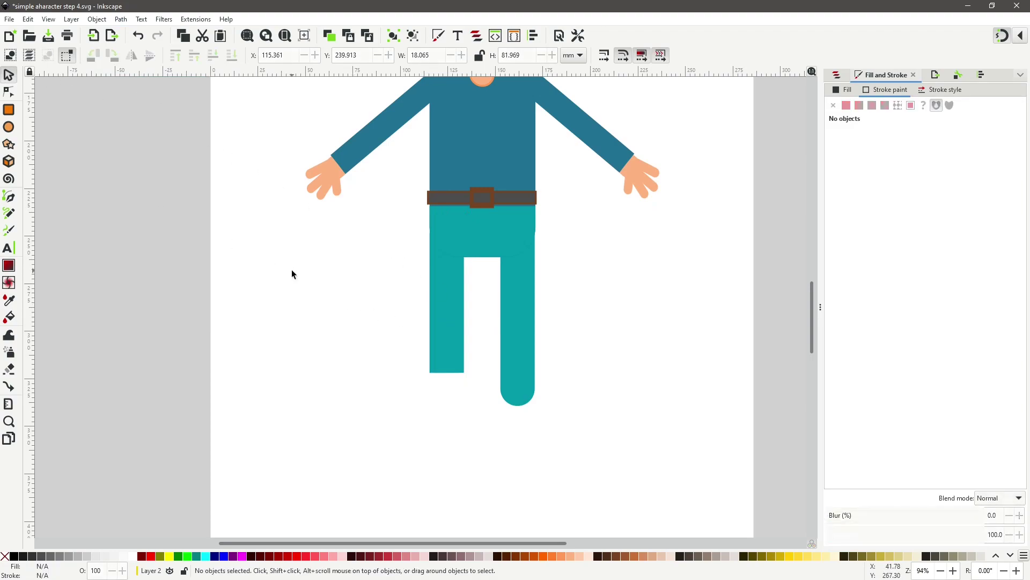
Step: Draw a peach rounded rectangle of about 12.1 × 38.2 mm at the left leg's bottom
left_click(10, 111)
left_click_drag(324, 301, 450, 368)
left_click(9, 76)
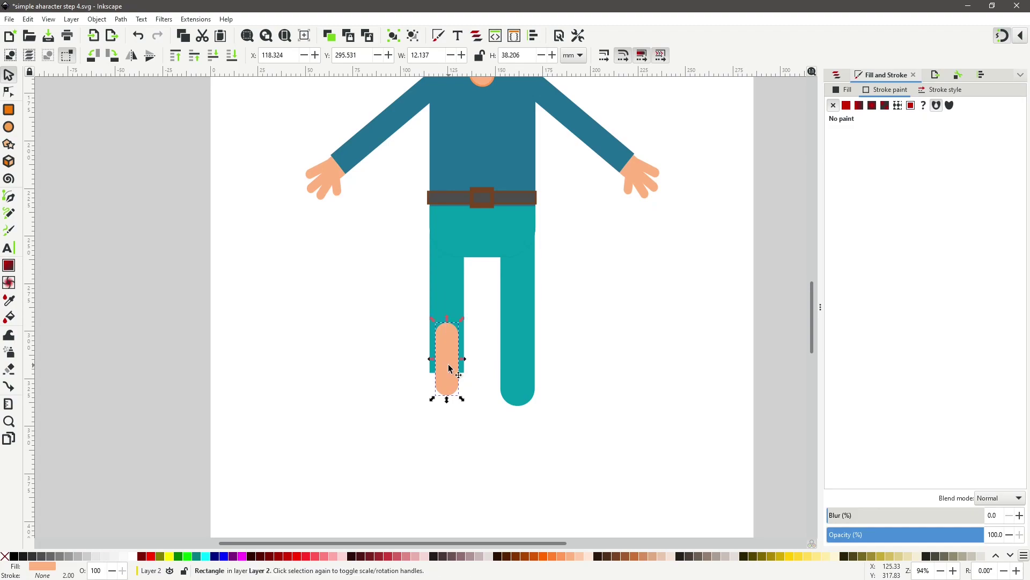
Step: Draw a square-cornered rectangle left of the legs and fill it with the buckle brown 784421ff
left_click(8, 113)
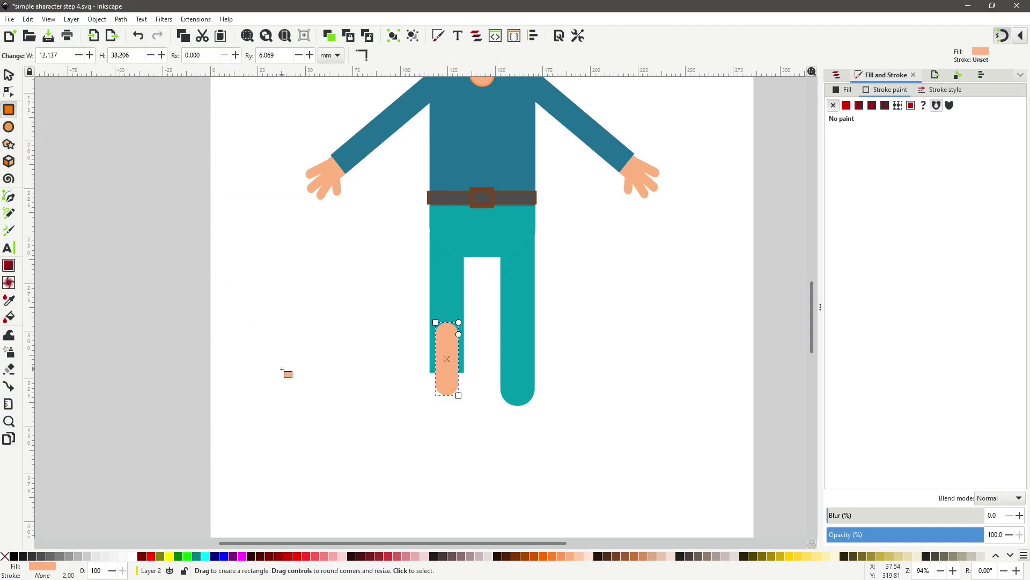
left_click_drag(281, 372, 343, 405)
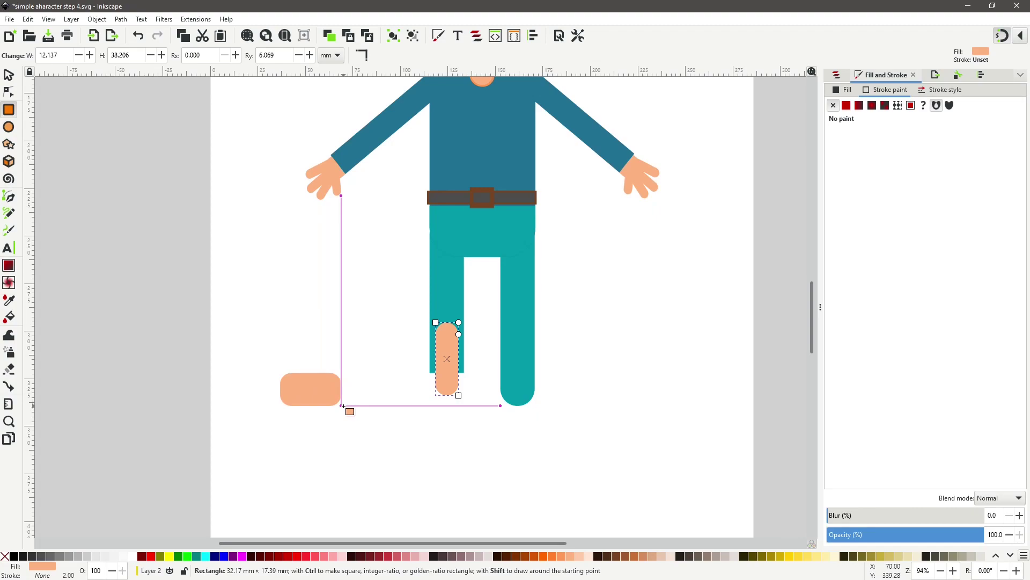
left_click_drag(342, 406, 350, 406)
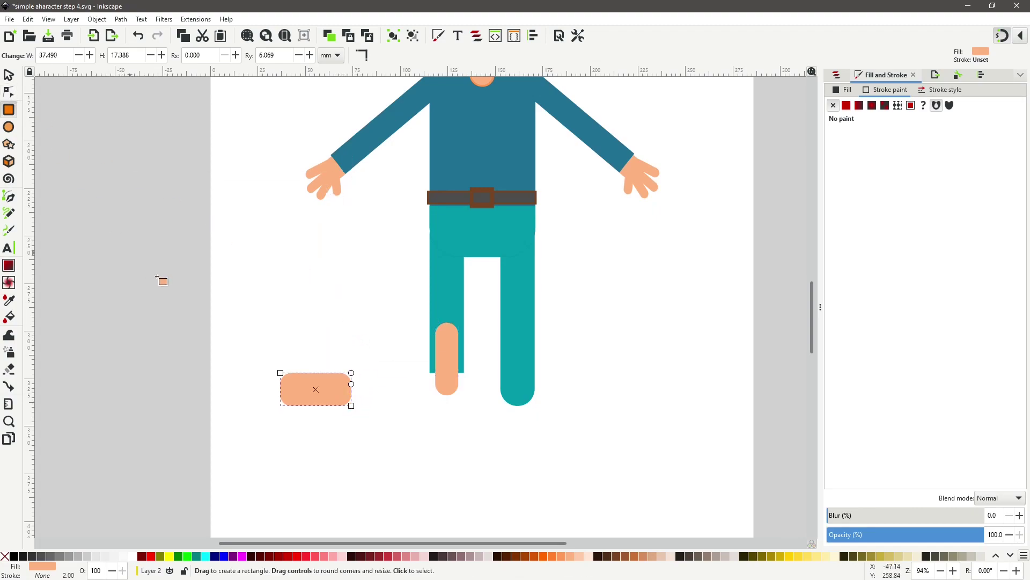
left_click(9, 92)
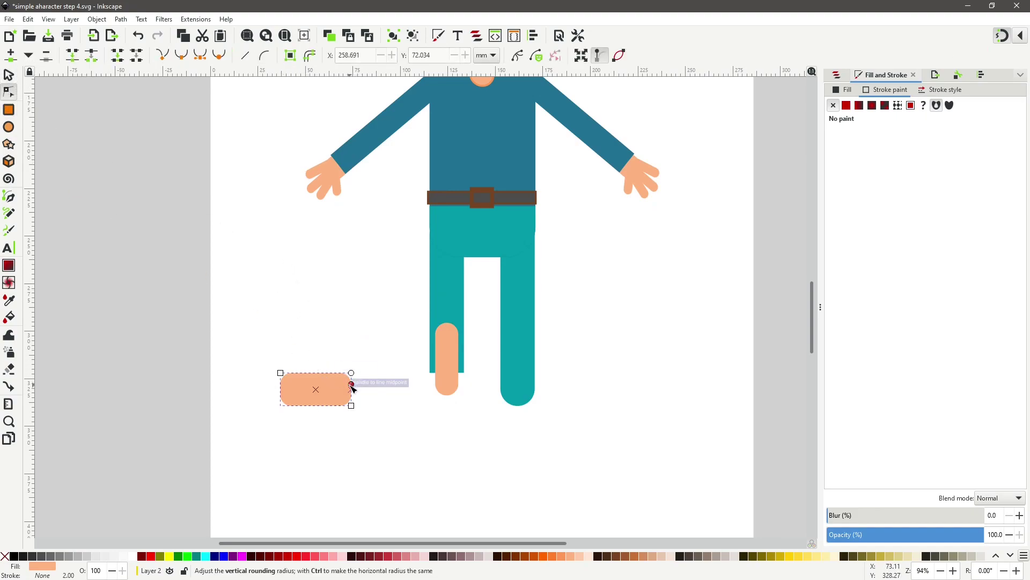
left_click_drag(351, 384, 352, 373)
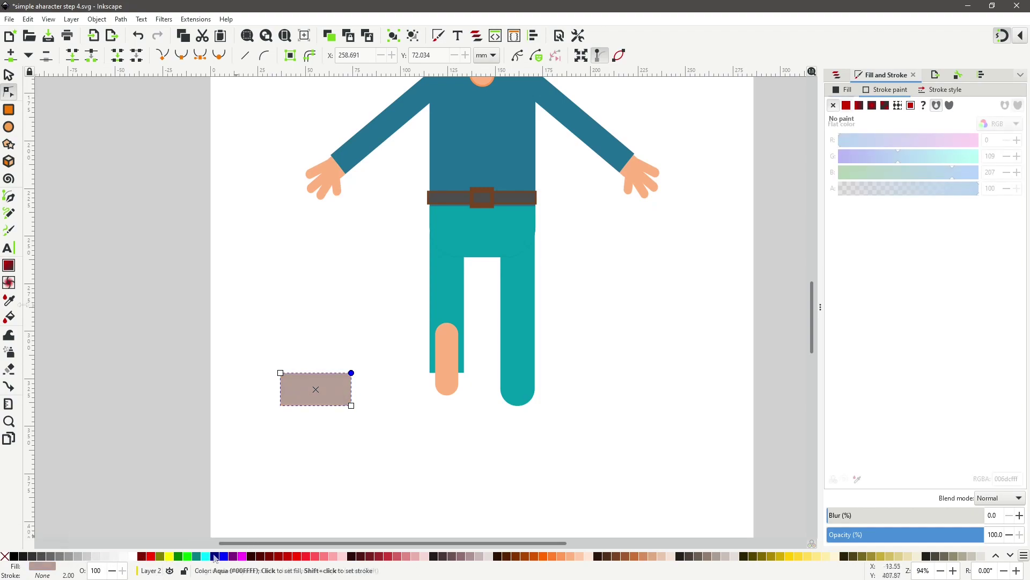
key("d")
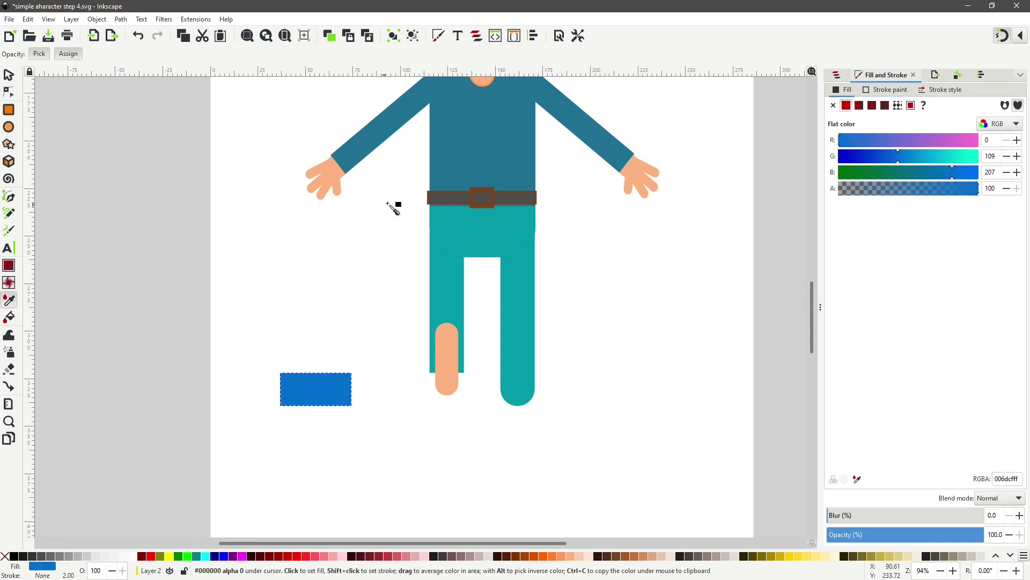
left_click(475, 194)
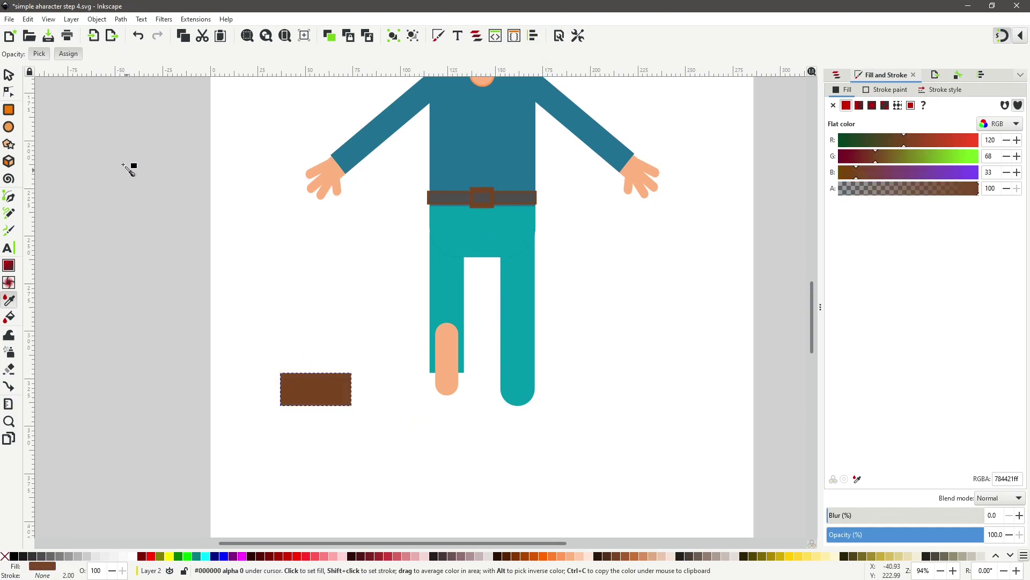
Step: Convert the brown rectangle to a path and reshape its nodes into a shoe with a rounded toe
left_click(9, 95)
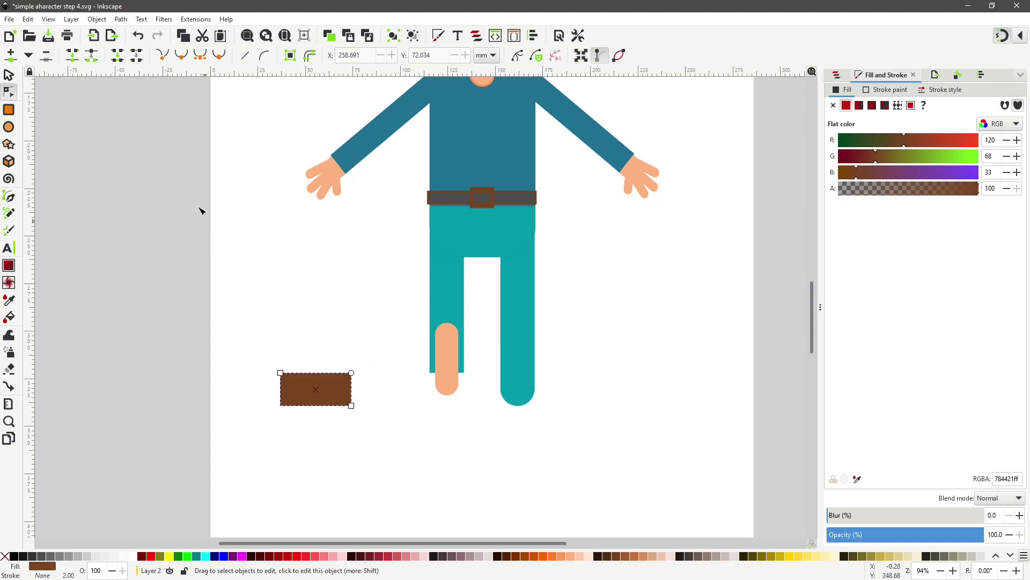
left_click(121, 19)
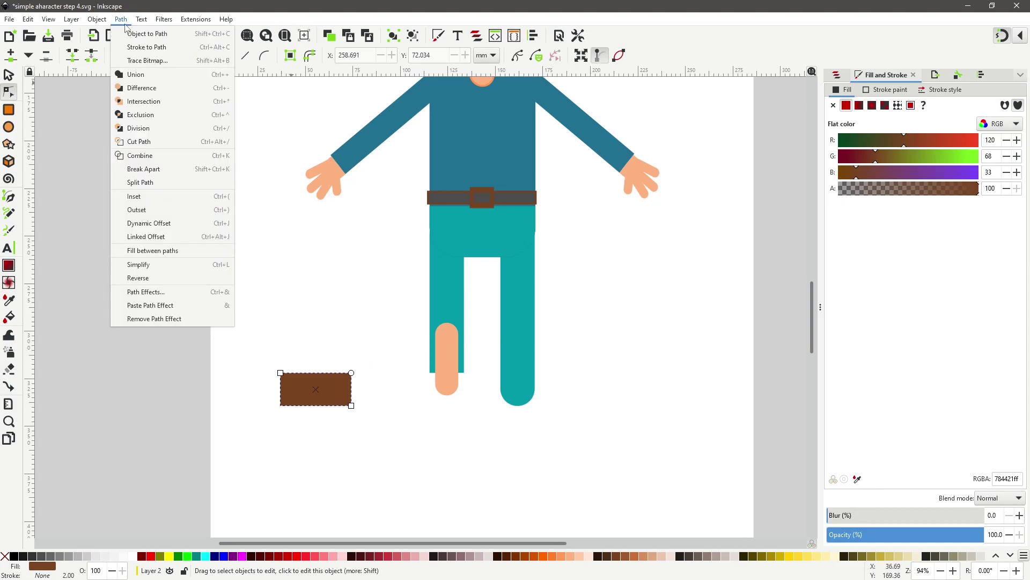
left_click(129, 33)
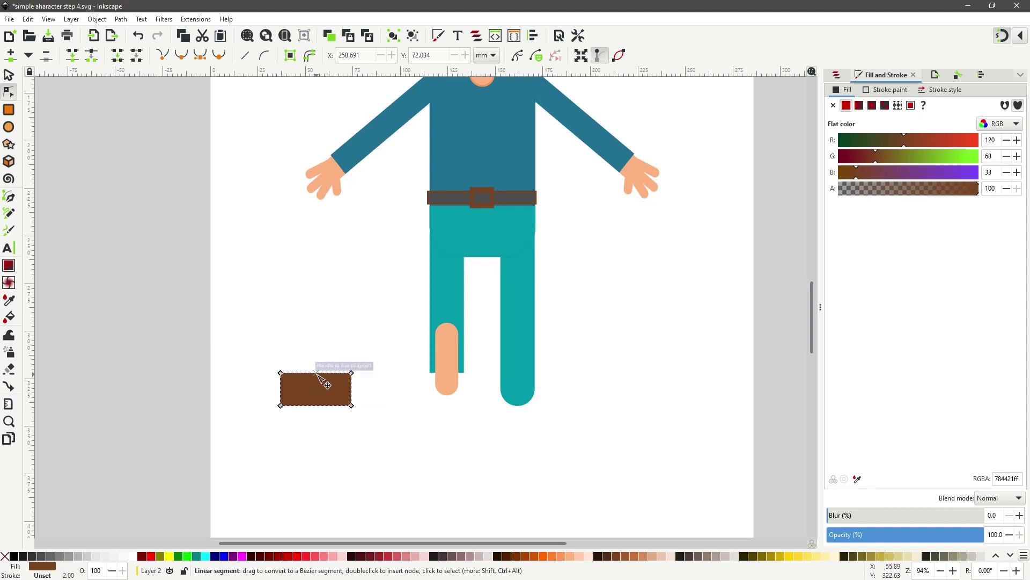
double_click(317, 372)
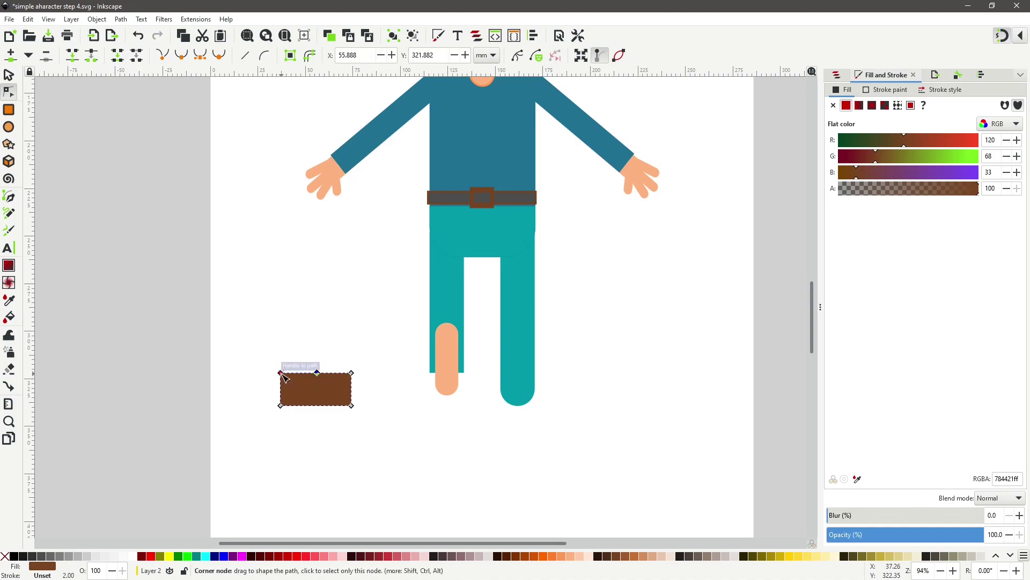
left_click_drag(280, 373, 379, 410)
scroll(352, 416, "up", 3)
left_click(354, 388, "ctrl")
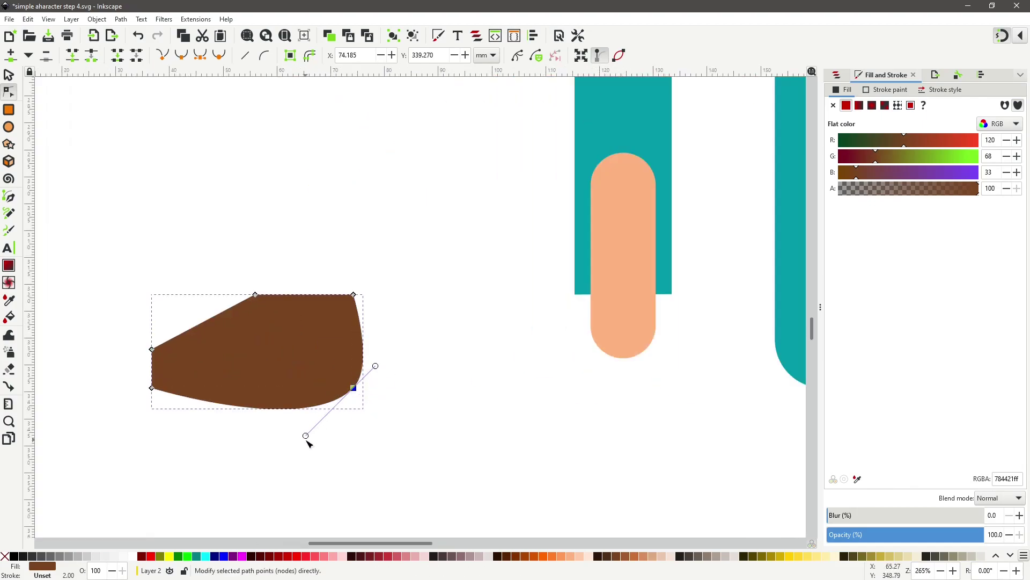
left_click_drag(306, 435, 291, 392)
mouse_move(153, 349)
left_mouse_down()
mouse_move(163, 349)
mouse_move(153, 361)
left_mouse_up()
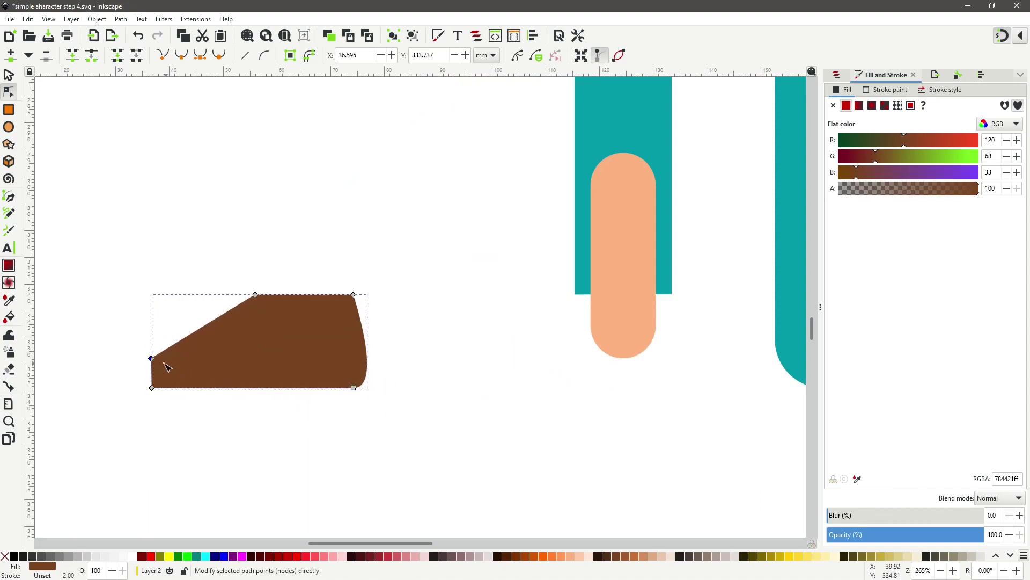
left_click(181, 58)
left_click_drag(153, 360, 152, 366)
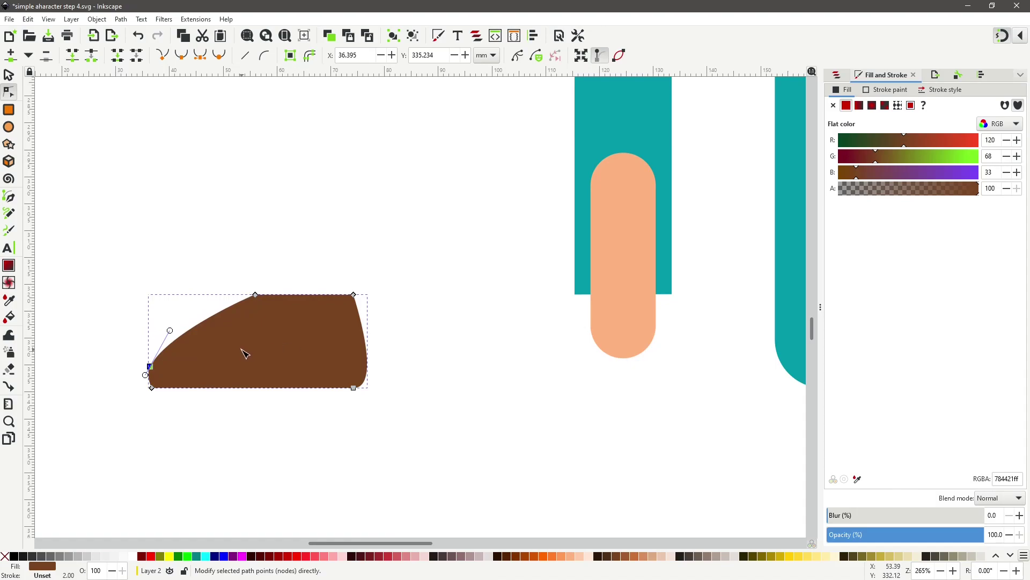
Step: Move the shoe under the left ankle and narrow it slightly to about 40.1 × 17.4 mm
key("s")
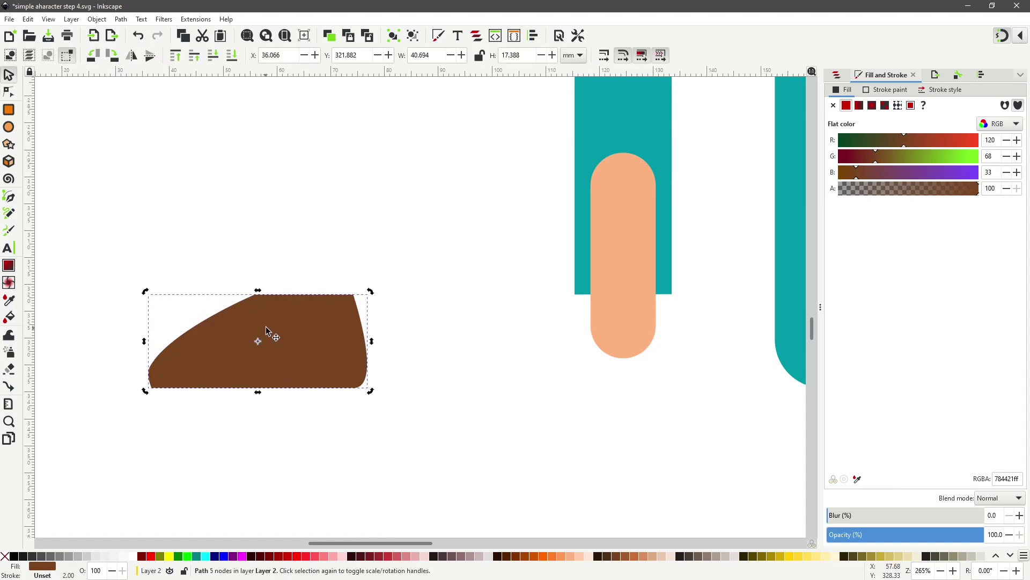
left_click_drag(271, 333, 599, 348)
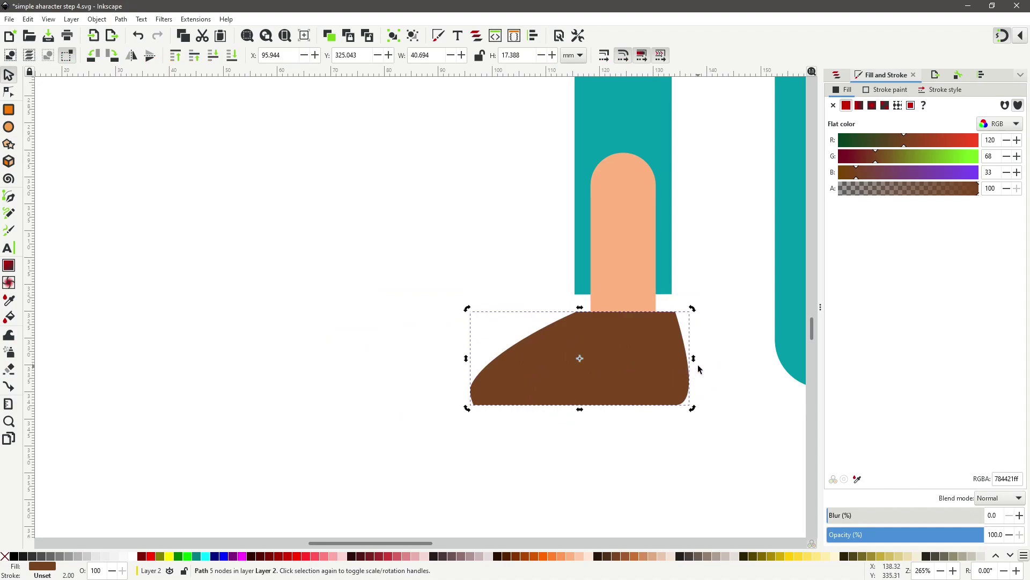
left_click(657, 370)
left_click_drag(693, 360, 689, 358)
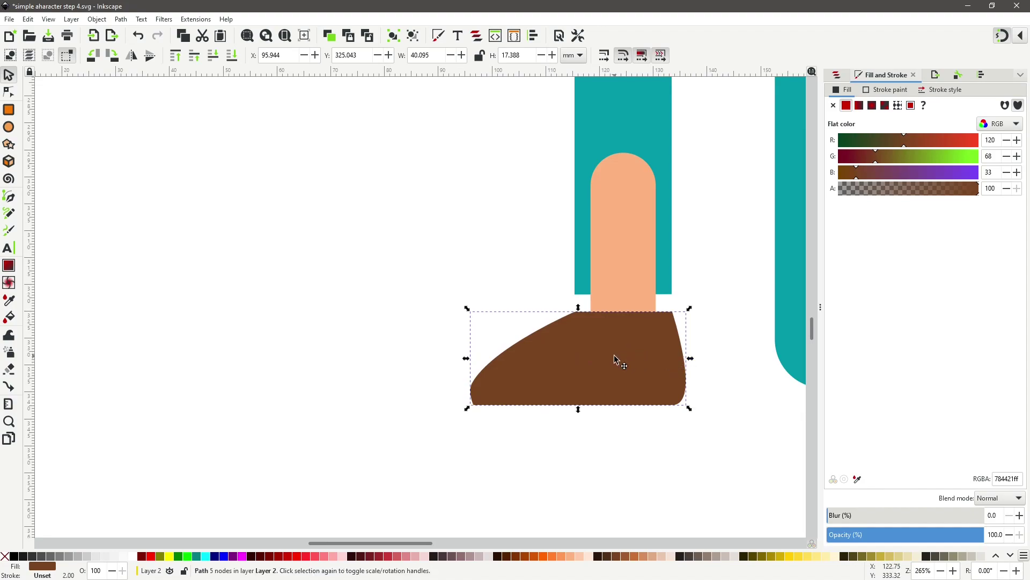
mouse_move(614, 355)
left_mouse_down()
mouse_move(607, 399)
mouse_move(611, 358)
left_mouse_up()
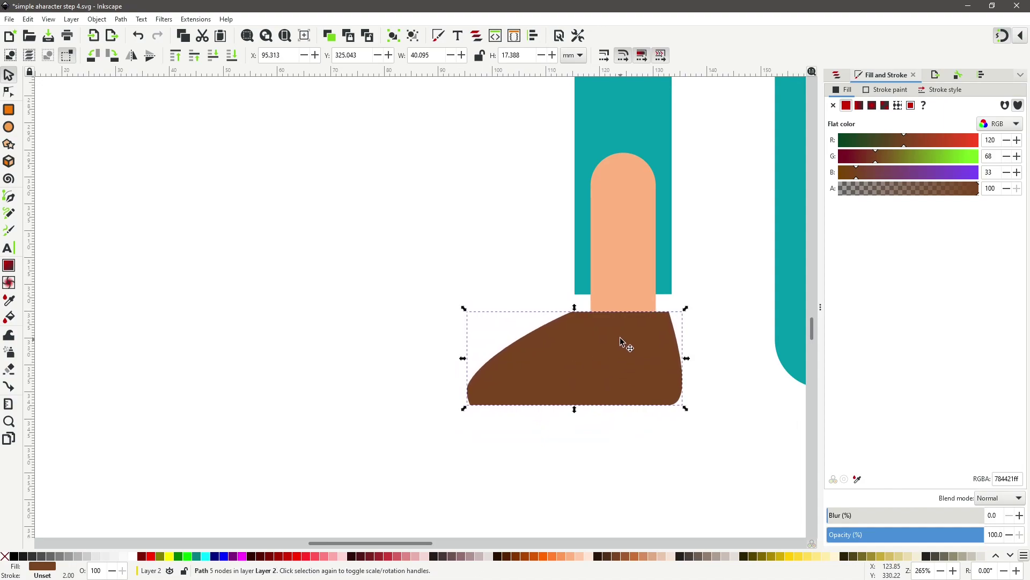
Step: Send the peach ankle behind the trouser leg and raise the shoe to meet it
left_click(615, 228)
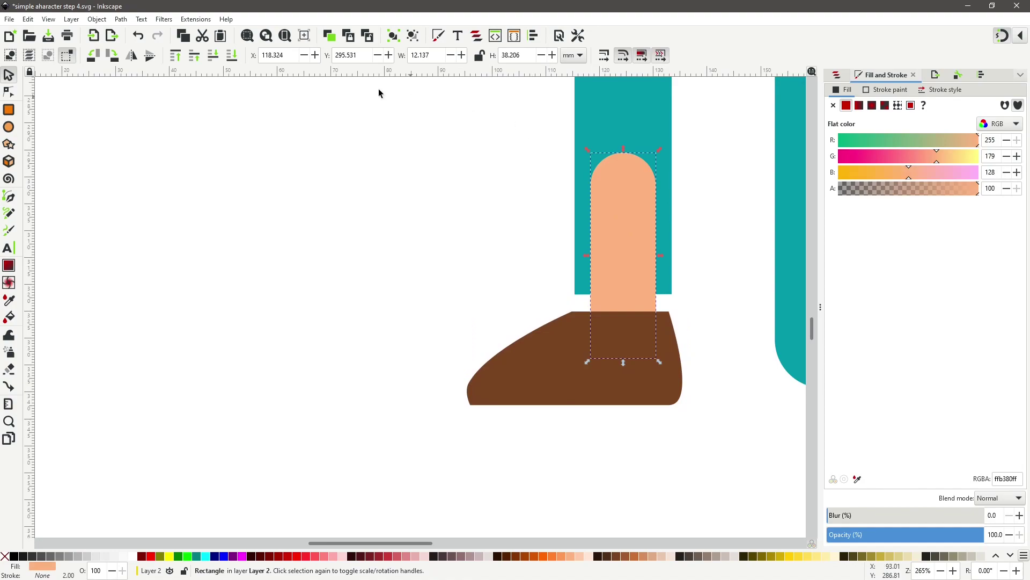
left_click(231, 56)
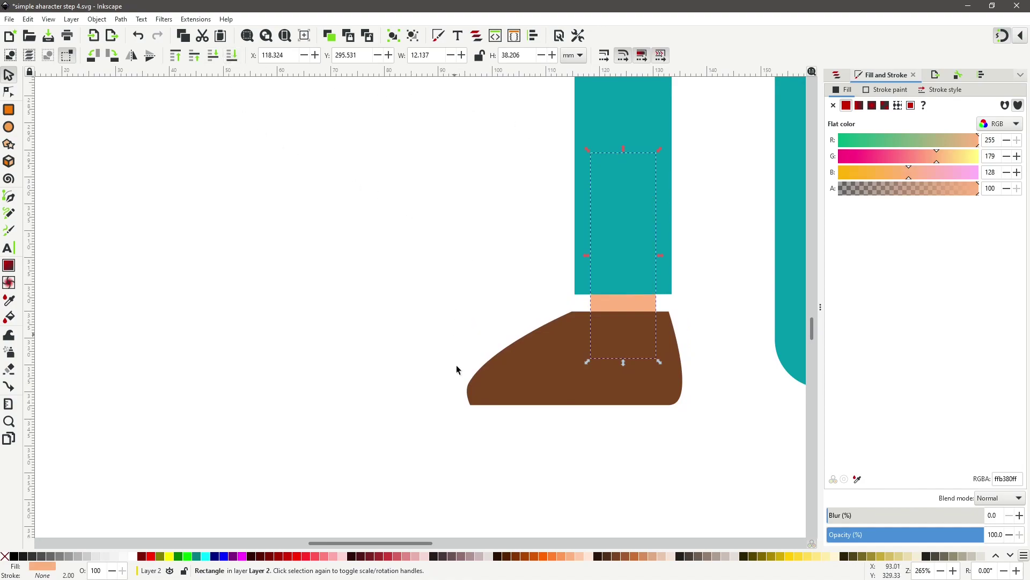
left_click(619, 370)
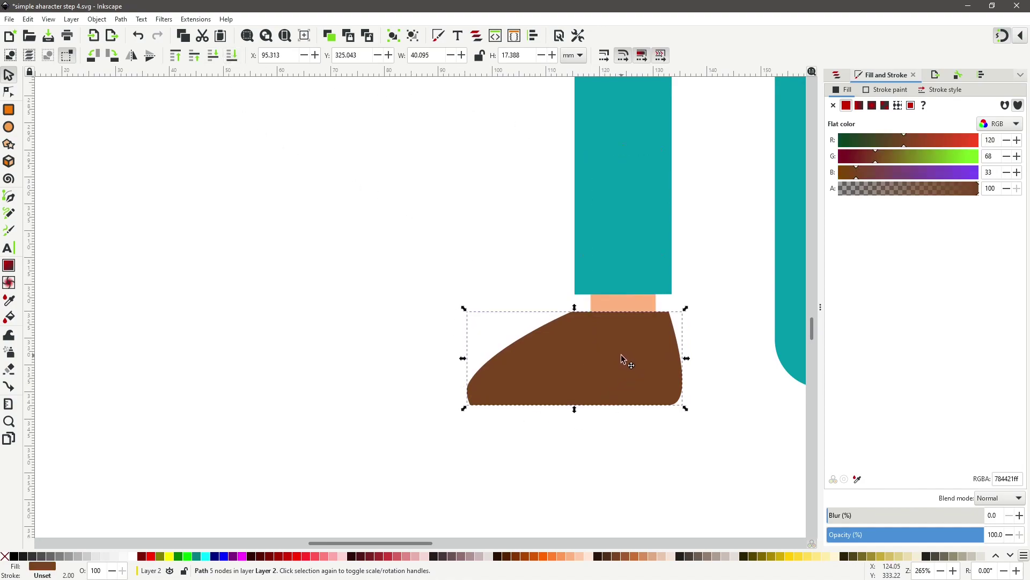
left_click_drag(620, 354, 621, 347)
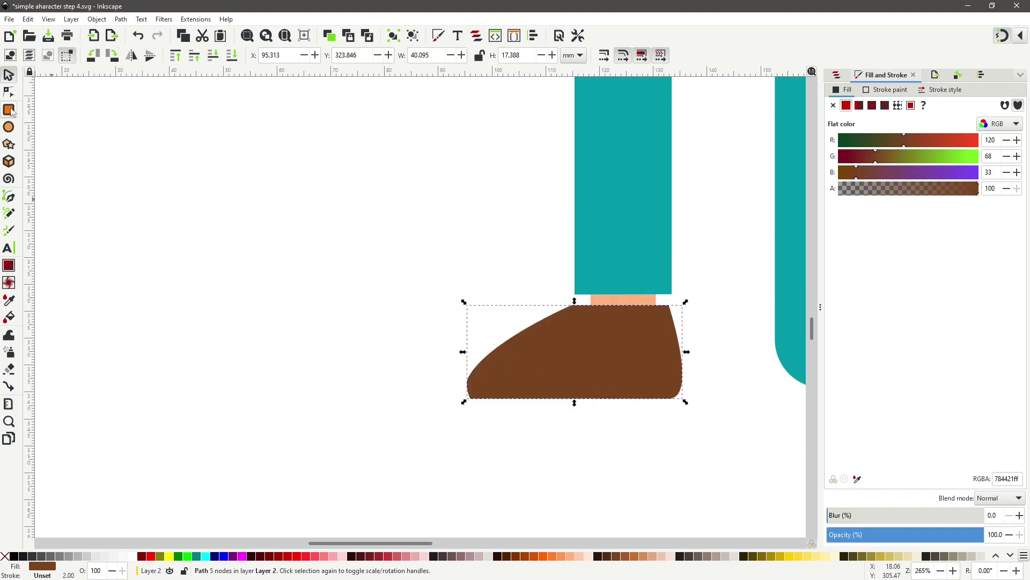
Step: Delete the right trouser leg
scroll(562, 454, "right", 4)
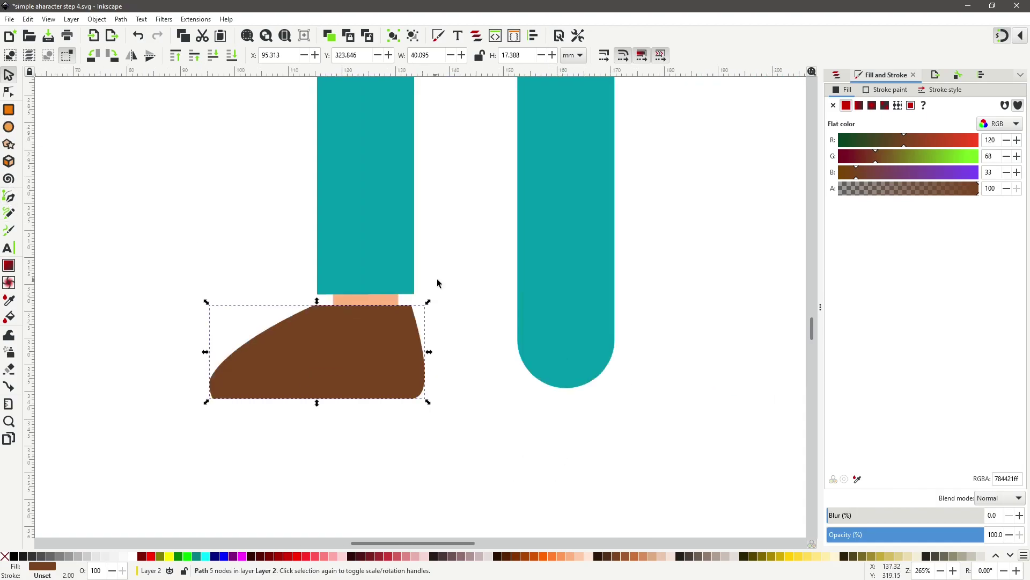
left_click(442, 282)
scroll(451, 312, "down", 4, "ctrl")
left_click(484, 260)
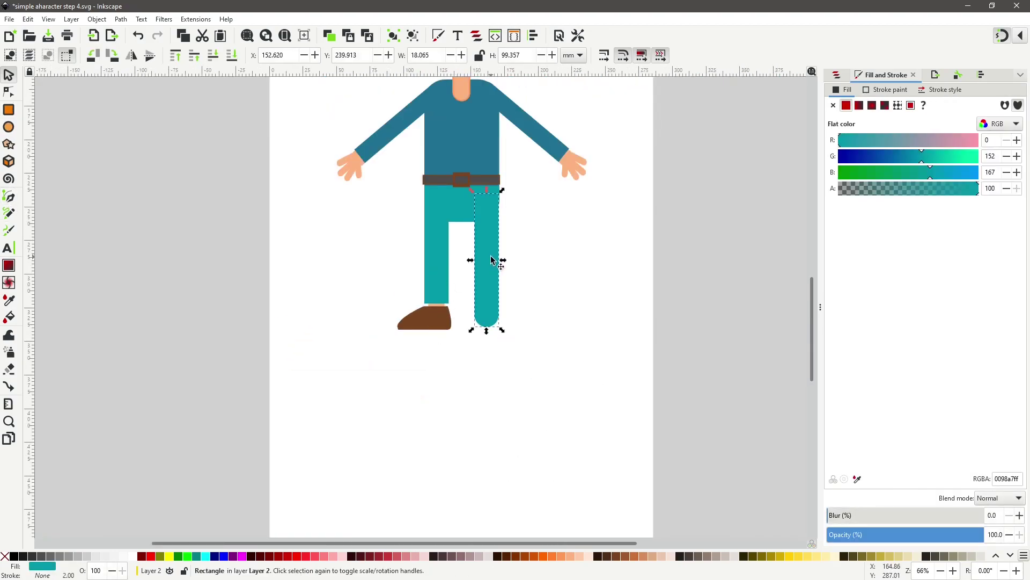
key("Delete")
Step: Check which pieces make up the left leg, then zoom in on it
left_click(444, 260)
left_click_drag(481, 373, 357, 186)
left_click(436, 301)
key("Escape")
scroll(480, 305, "up", 5, "ctrl")
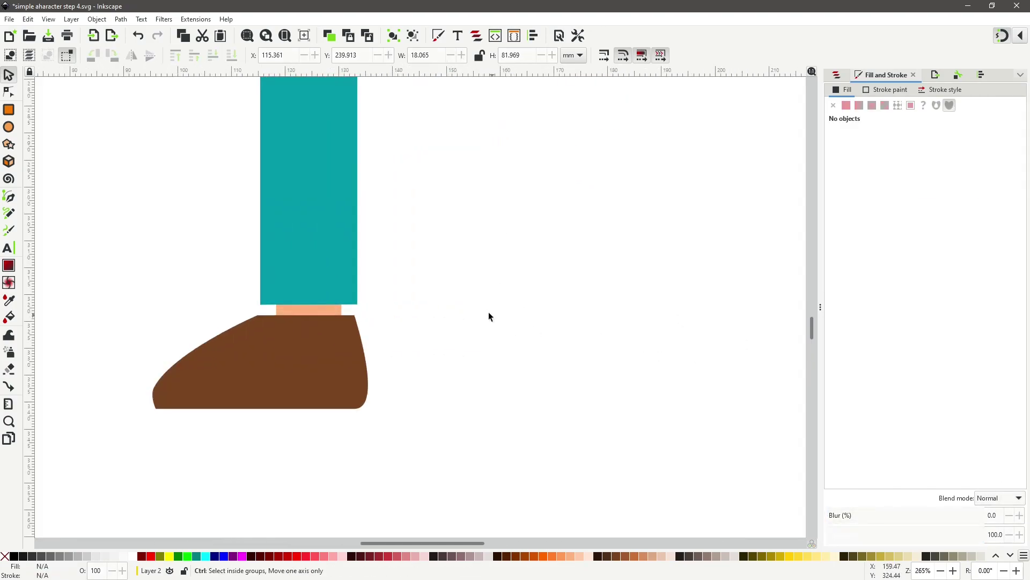
scroll(529, 266, "down", 2, "ctrl")
scroll(563, 327, "up", 6)
scroll(564, 327, "left", 3)
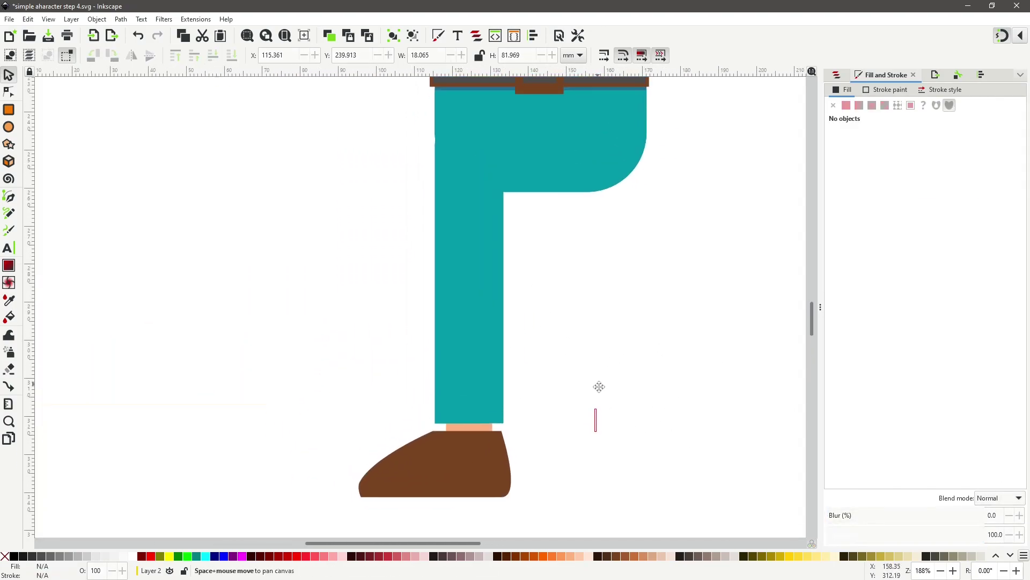
Step: Pick out the leg, ankle and shoe pieces, nudging the shoe down to expose the ankle
left_click(465, 328)
key("Escape")
left_click(490, 438)
key("Escape")
left_click(474, 439)
left_click(475, 456)
left_click(469, 448)
mouse_move(476, 456)
left_mouse_down()
mouse_move(476, 481)
mouse_move(482, 462)
left_mouse_up()
left_click(469, 495, "shift")
left_click(516, 459)
Step: Stack the rounded teal leg, skin ankle and brown shoe together off to the left
key("n")
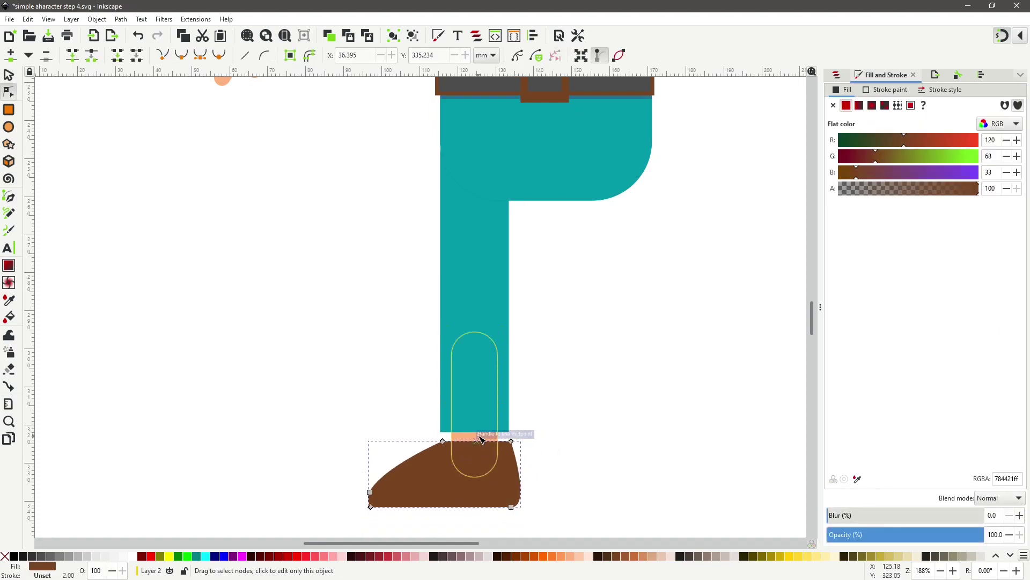
left_click(483, 333)
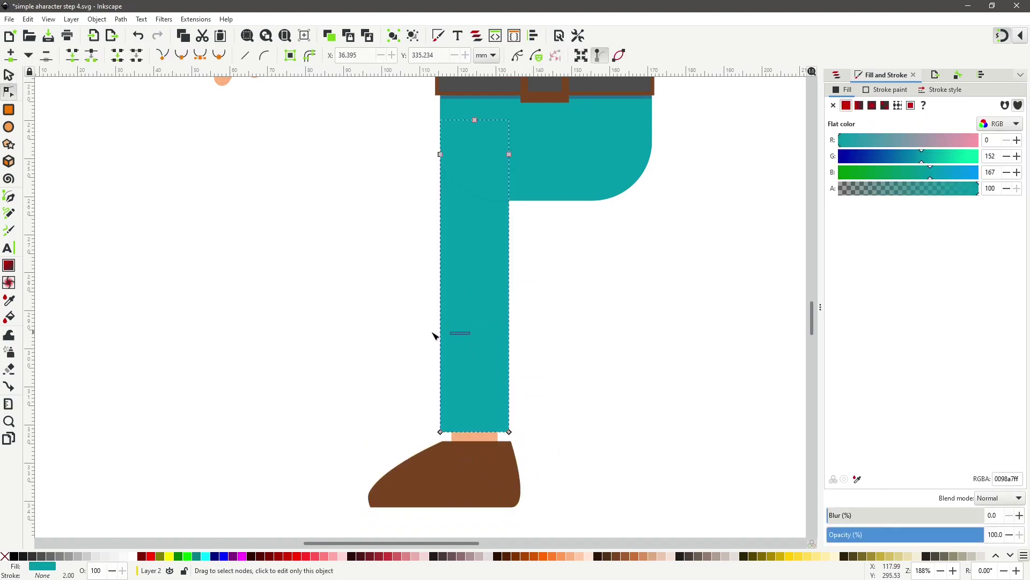
key("s")
left_click_drag(461, 306, 340, 313)
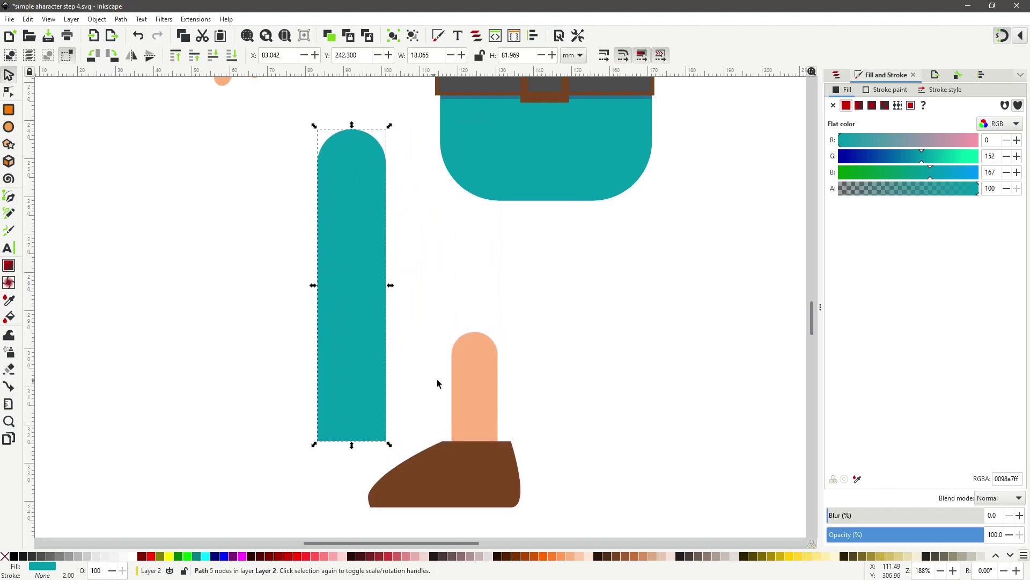
left_click_drag(481, 385, 353, 402)
left_click_drag(472, 473, 363, 490)
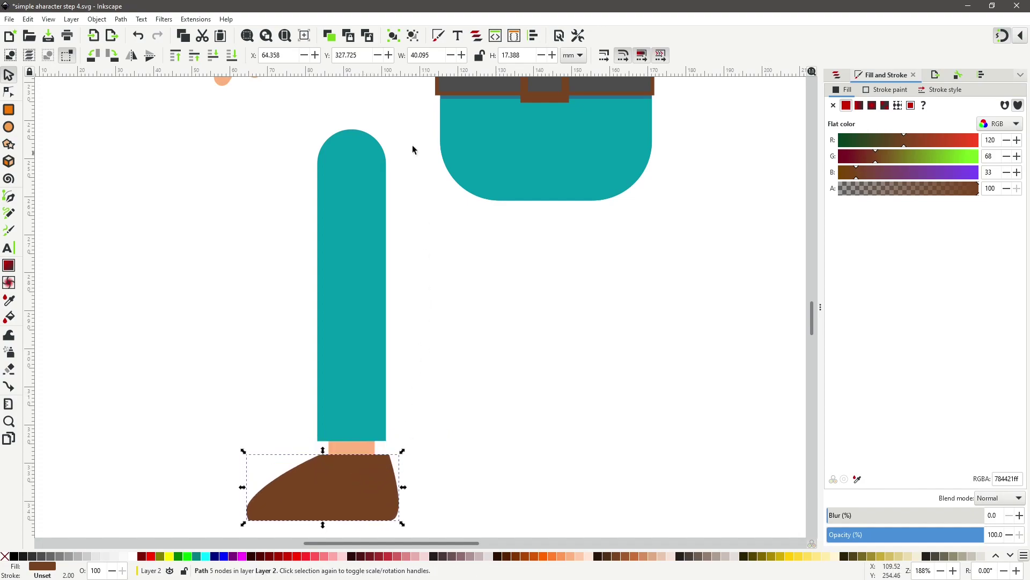
Step: Move the leg, ankle and shoe under the pants' left side and group them
left_click_drag(414, 121, 227, 538)
left_click_drag(361, 301, 489, 279)
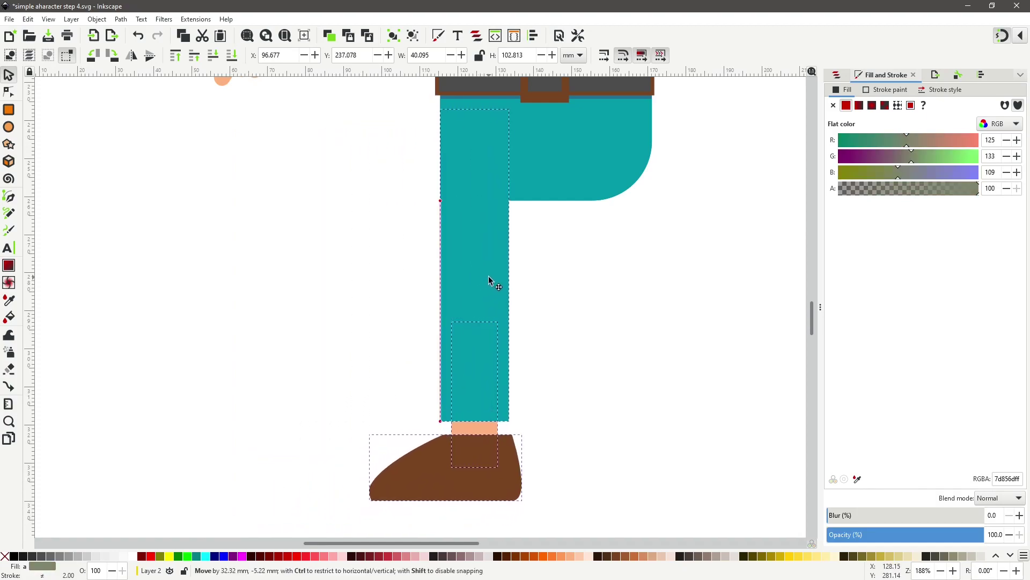
left_click_drag(489, 276, 486, 276)
left_click(97, 18)
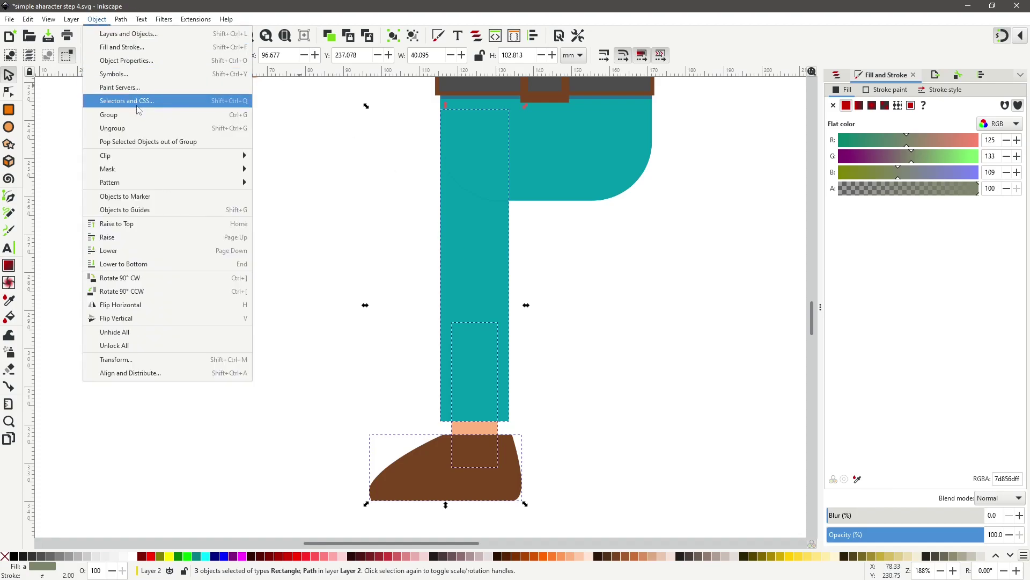
left_click(129, 115)
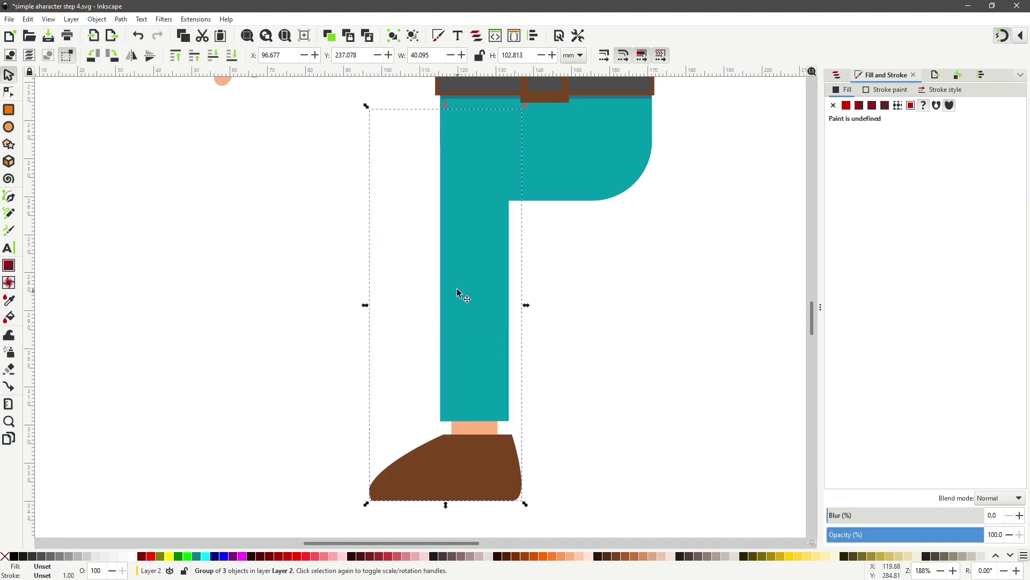
Step: Duplicate the leg group, flip it horizontally and place it under the pants' right side
right_click(475, 275)
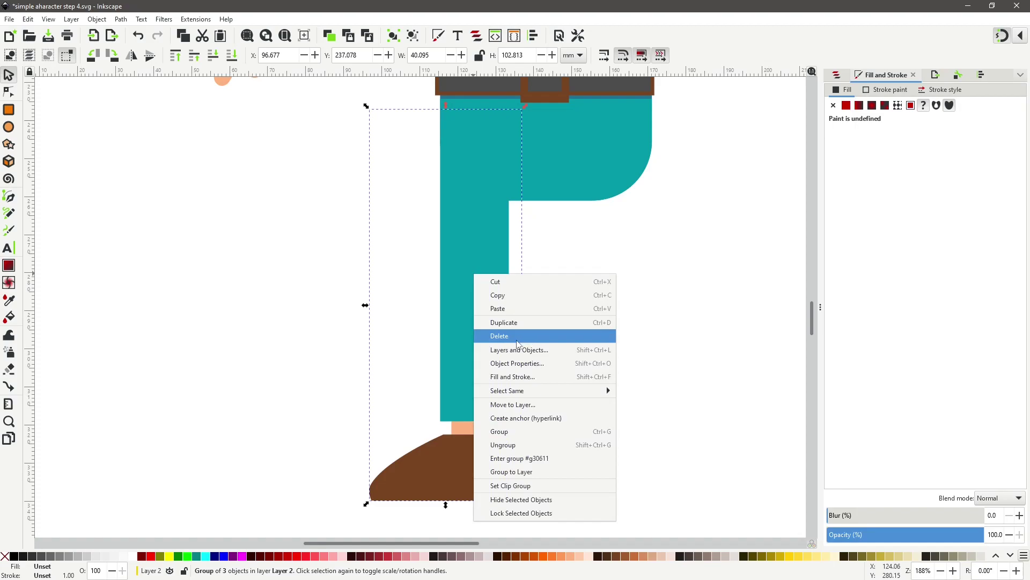
left_click(522, 327)
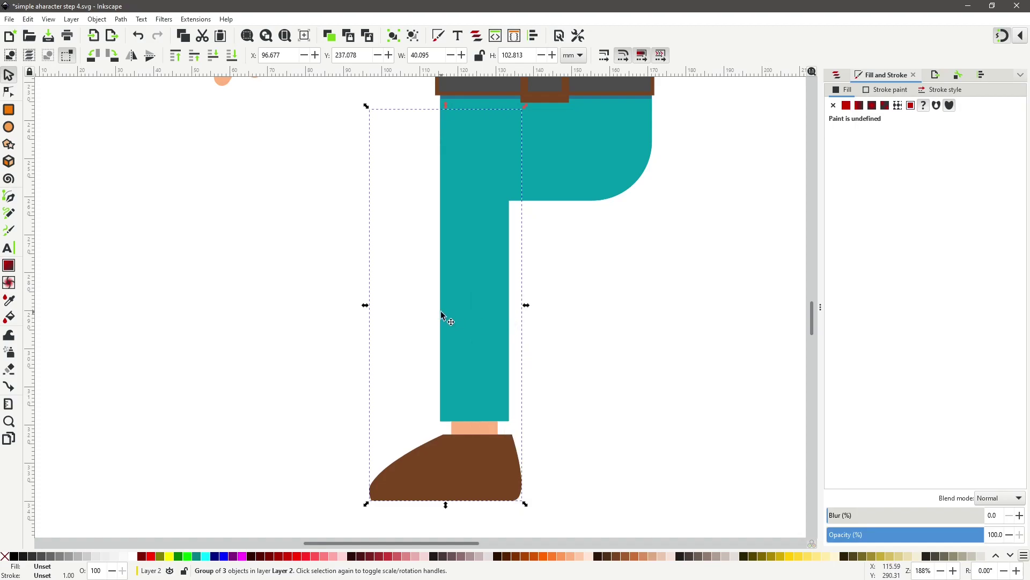
left_click_drag(442, 315, 671, 315)
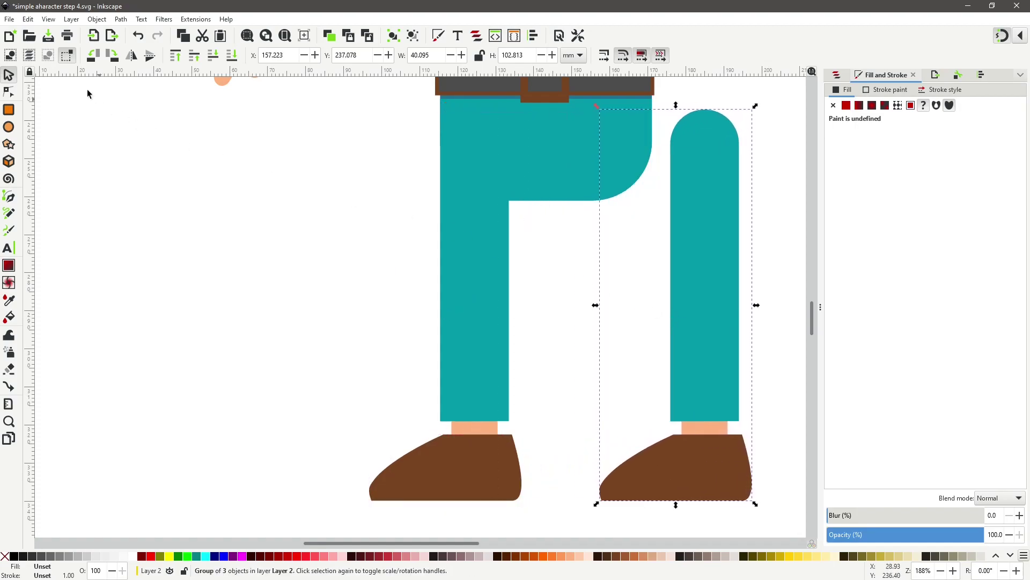
left_click(131, 55)
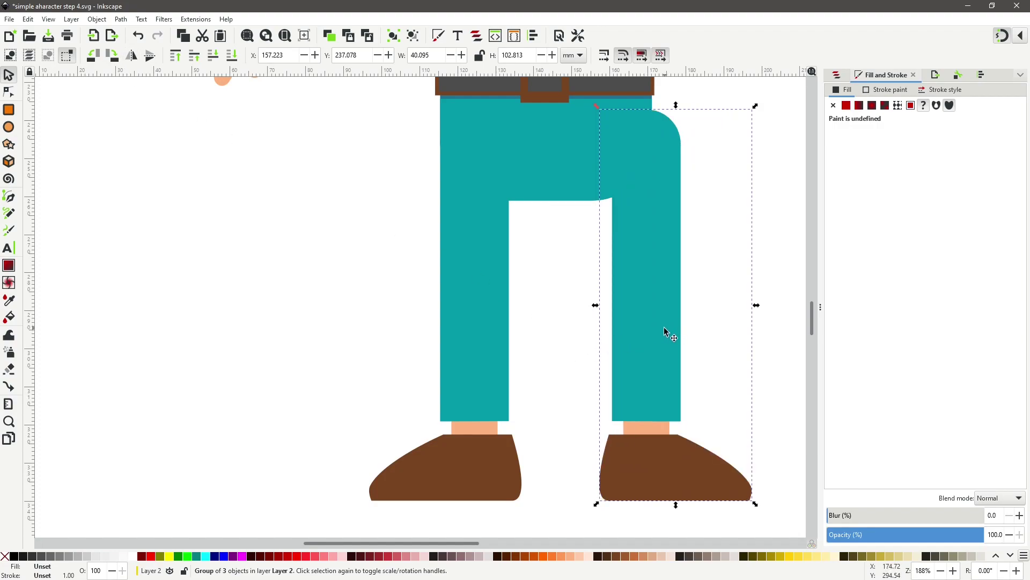
left_click_drag(664, 326, 612, 334)
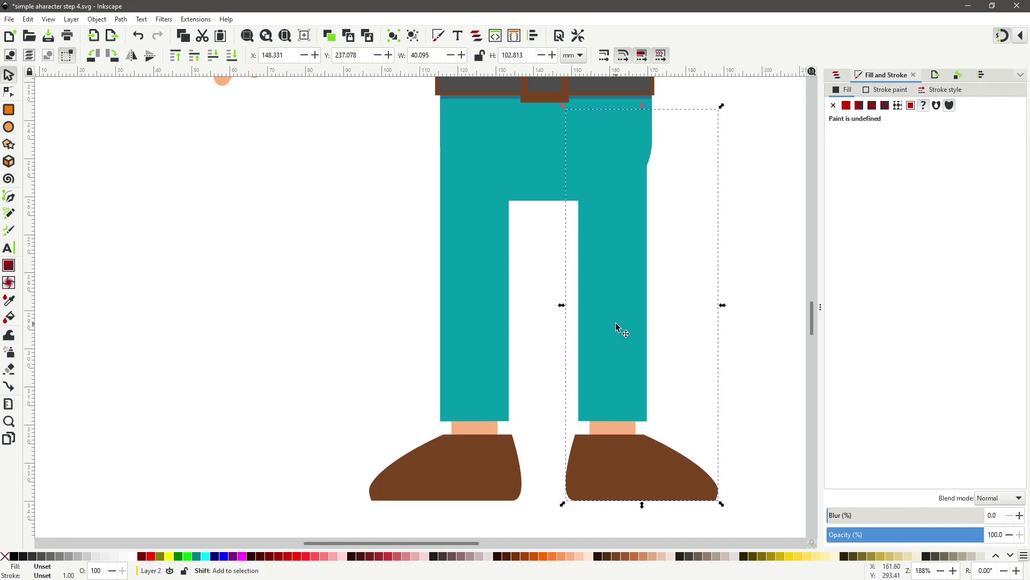
left_click_drag(616, 327, 624, 326)
left_click(740, 347)
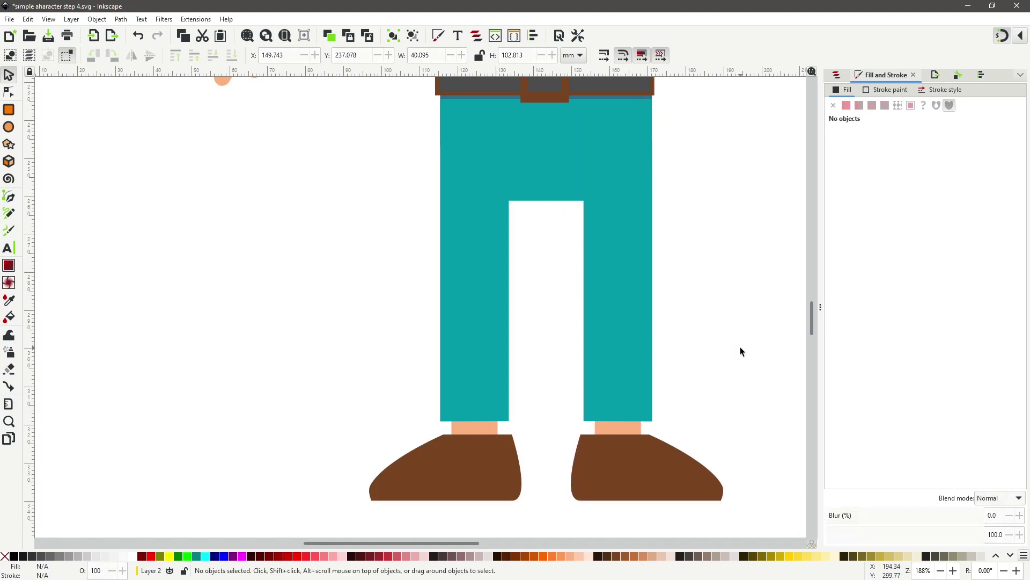
Step: Zoom out to show the whole character, then raise everything below the head about 7 mm
scroll(741, 348, "down", 2)
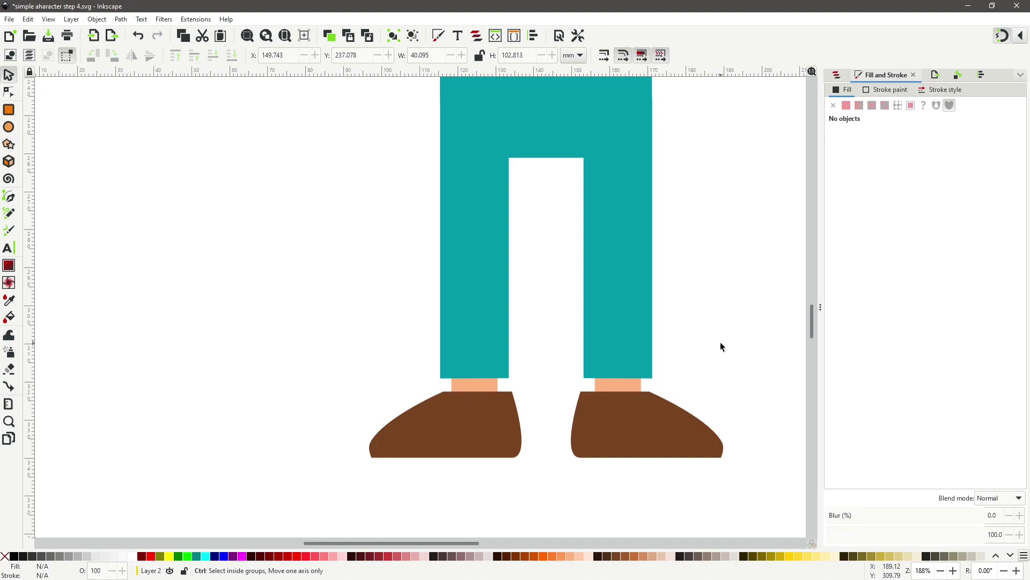
scroll(720, 346, "down", 3, "ctrl")
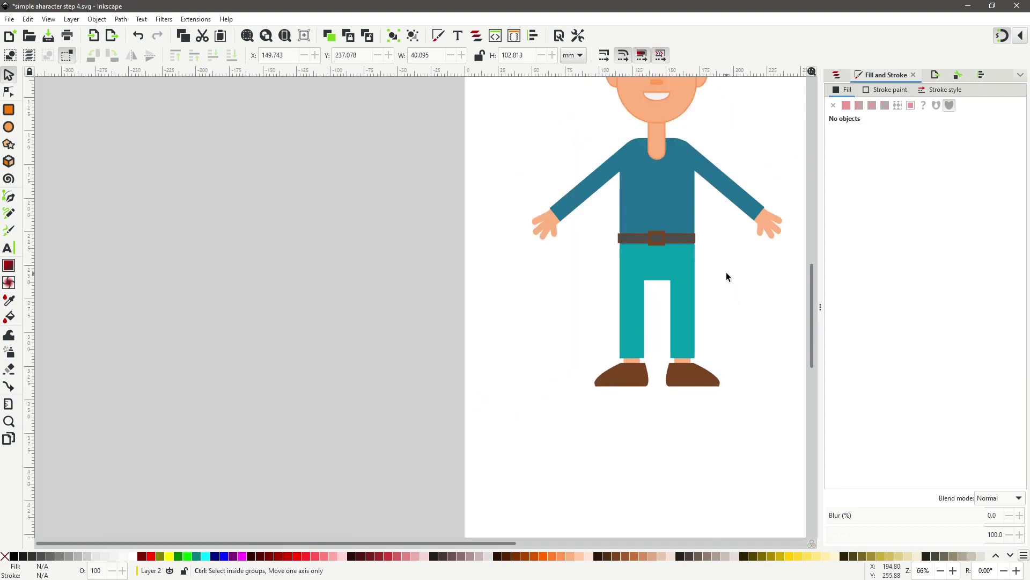
key("space")
left_click_drag(697, 306, 565, 427)
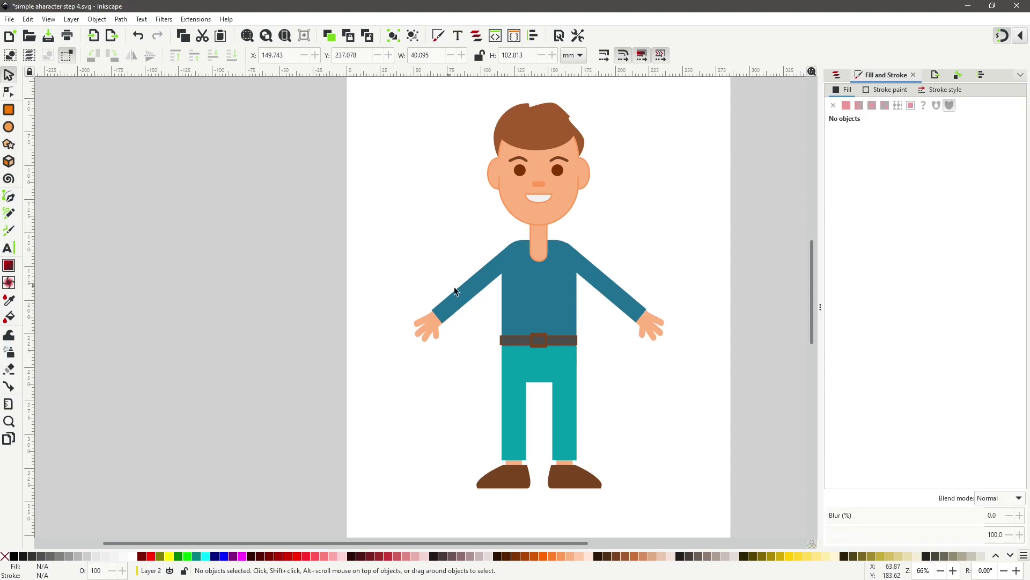
left_click_drag(384, 225, 692, 484)
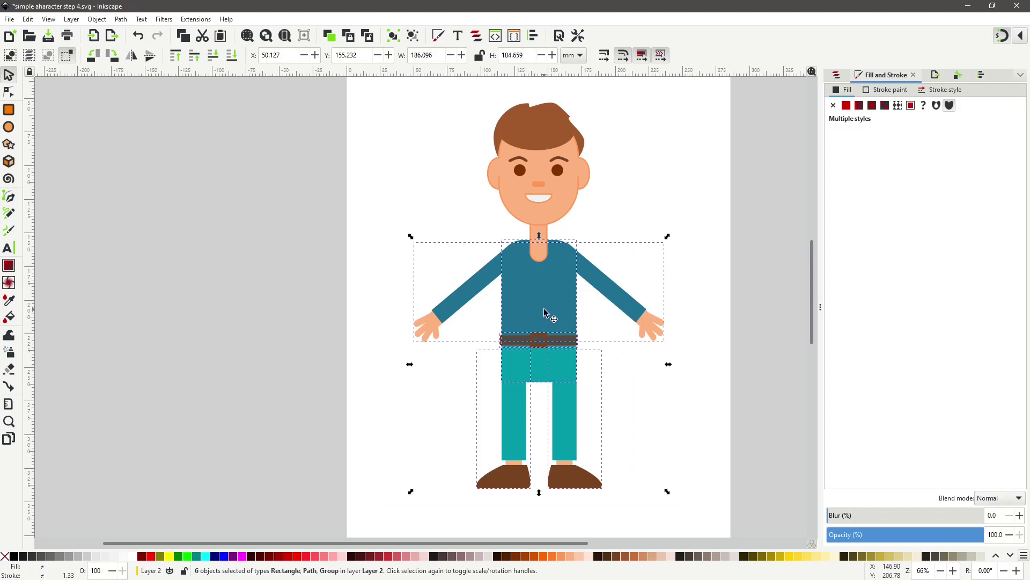
left_click_drag(546, 313, 546, 299)
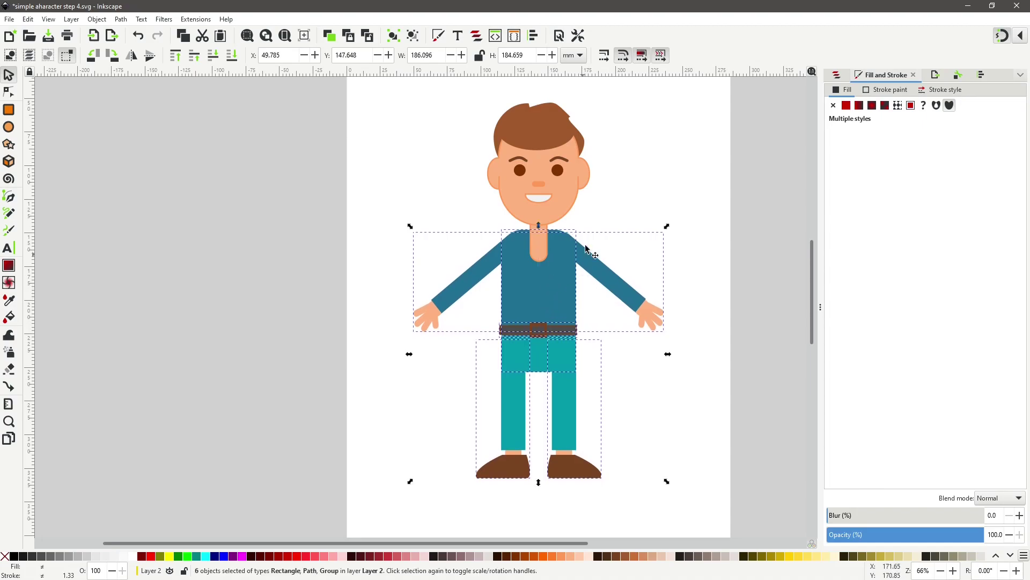
Step: Select the shirt, then rubber-band select the upper body parts
left_click(626, 167)
left_click(535, 248)
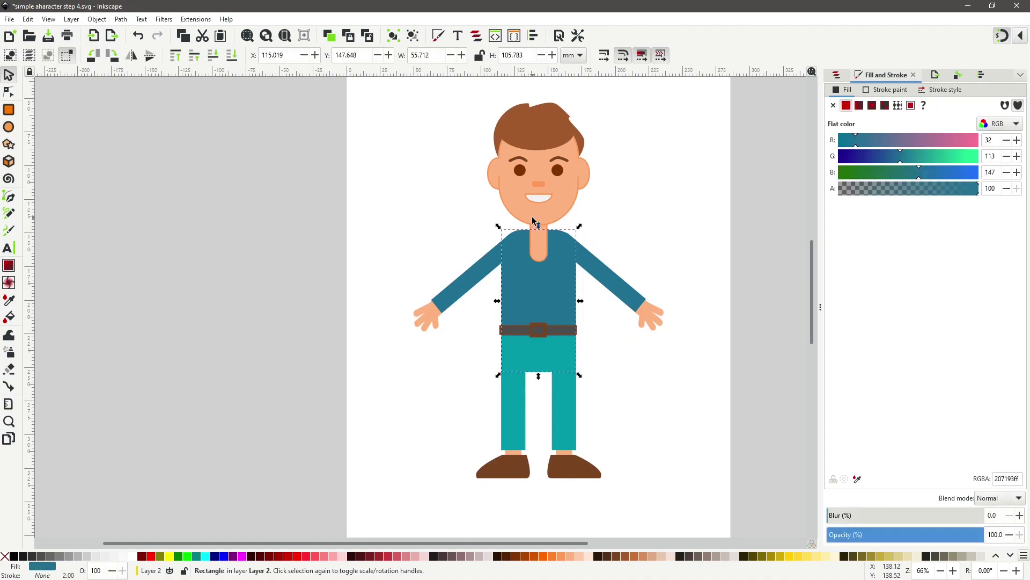
key("Escape")
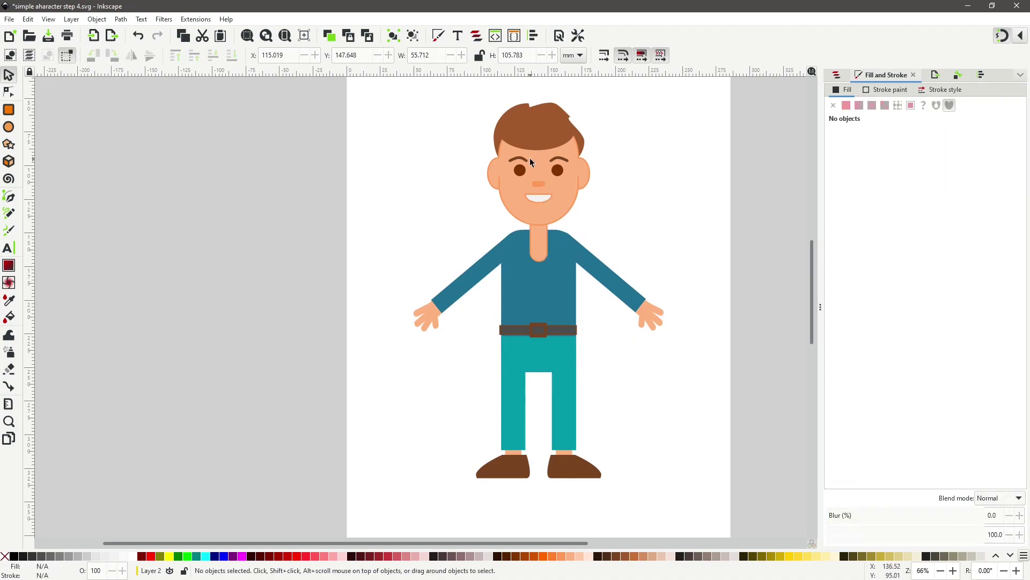
left_click_drag(449, 99, 594, 262)
Step: Unlock the head group in Layers and Objects and ungroup it
left_click(600, 190)
left_click(837, 75)
left_click(1017, 117)
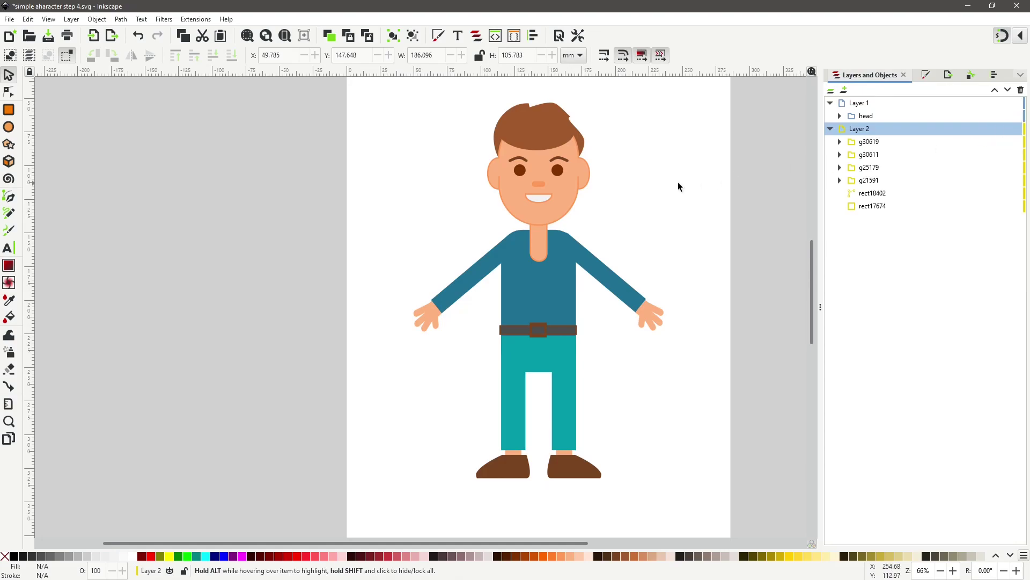
left_click(545, 244)
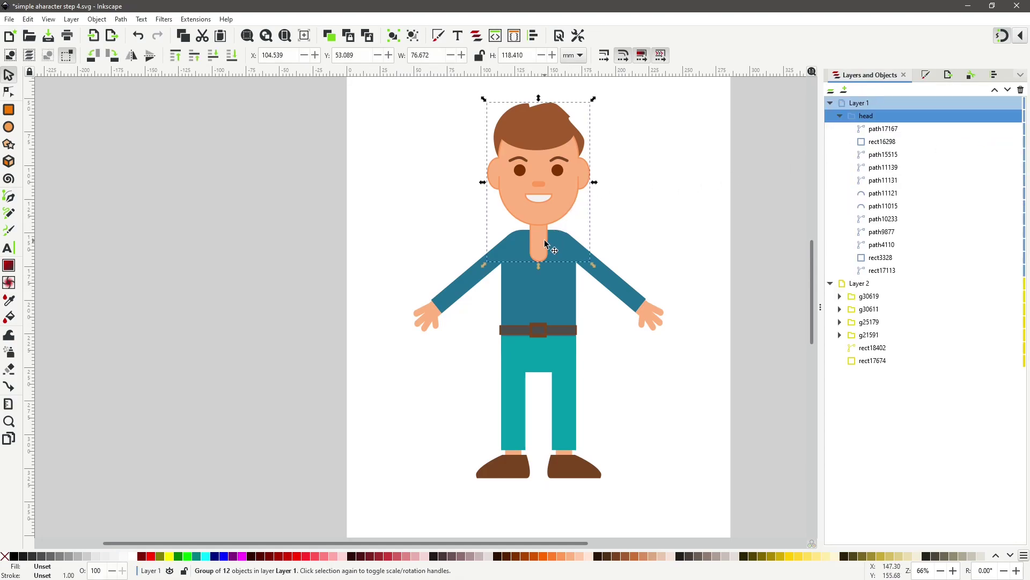
left_click(101, 19)
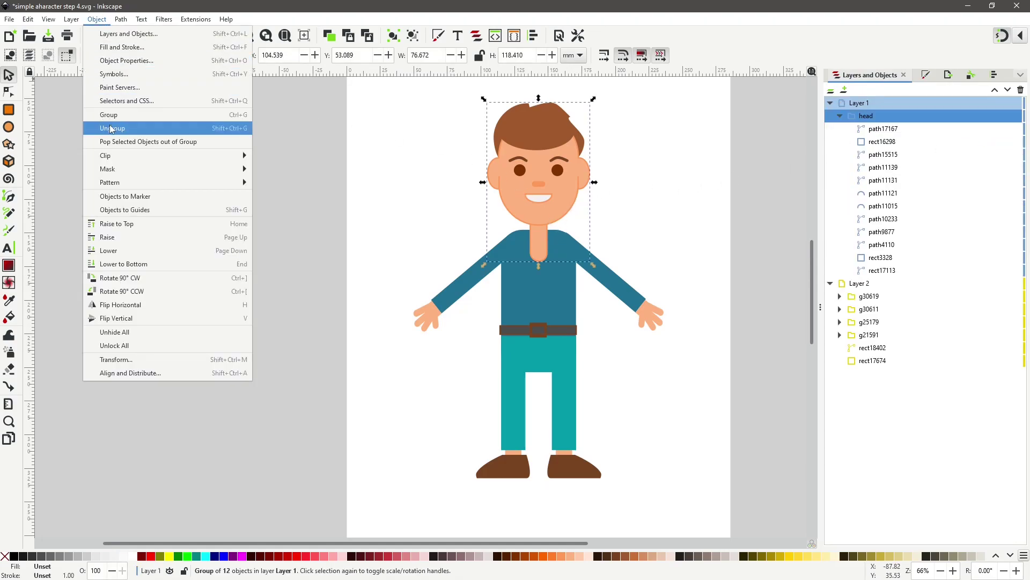
left_click(111, 128)
Step: Nudge the neck up under the face and save the drawing as simple aharacter step 4.svg
left_click(667, 234)
left_click_drag(543, 243, 541, 230)
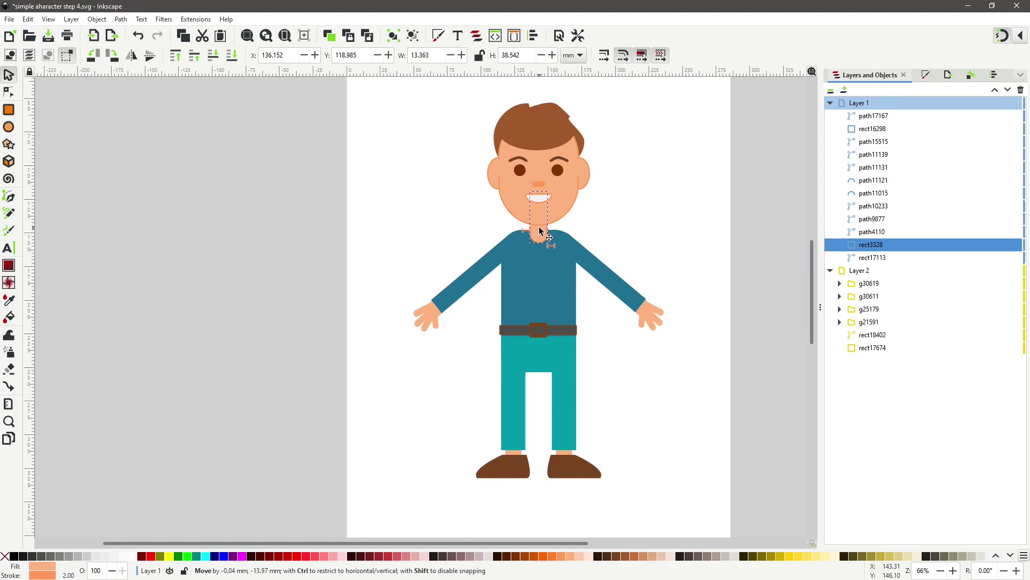
left_click(666, 218)
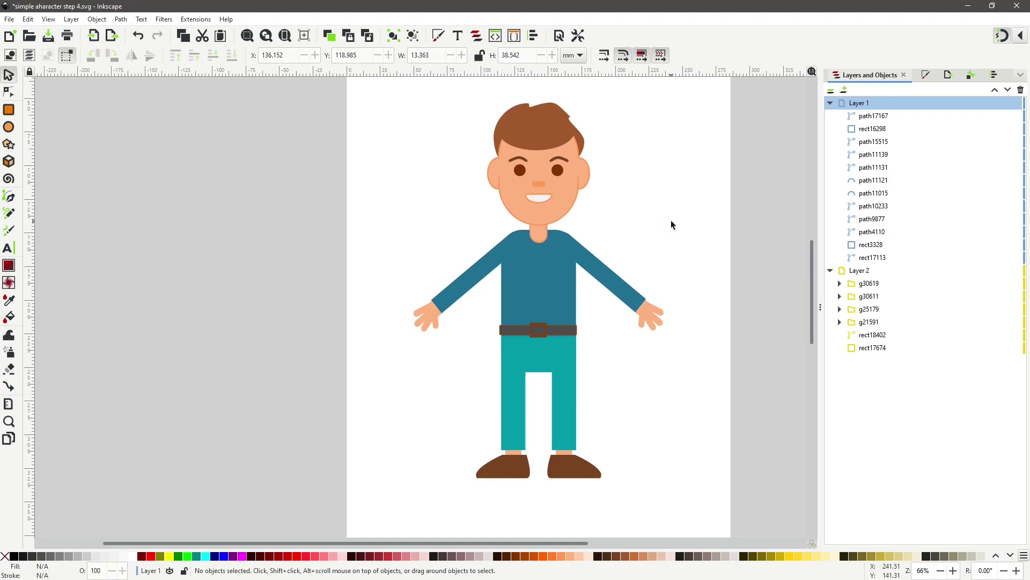
left_click(11, 19)
left_click(32, 102)
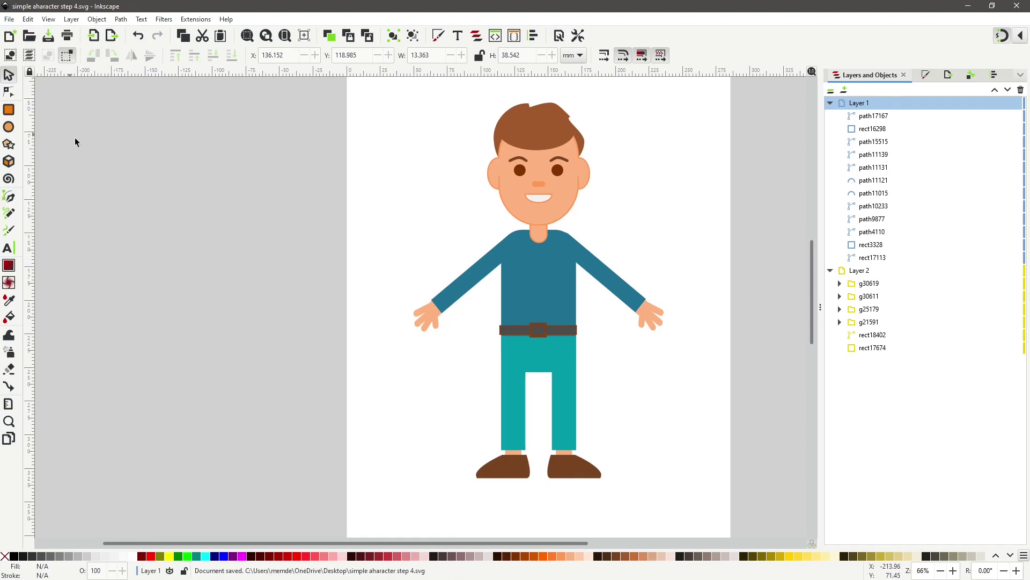